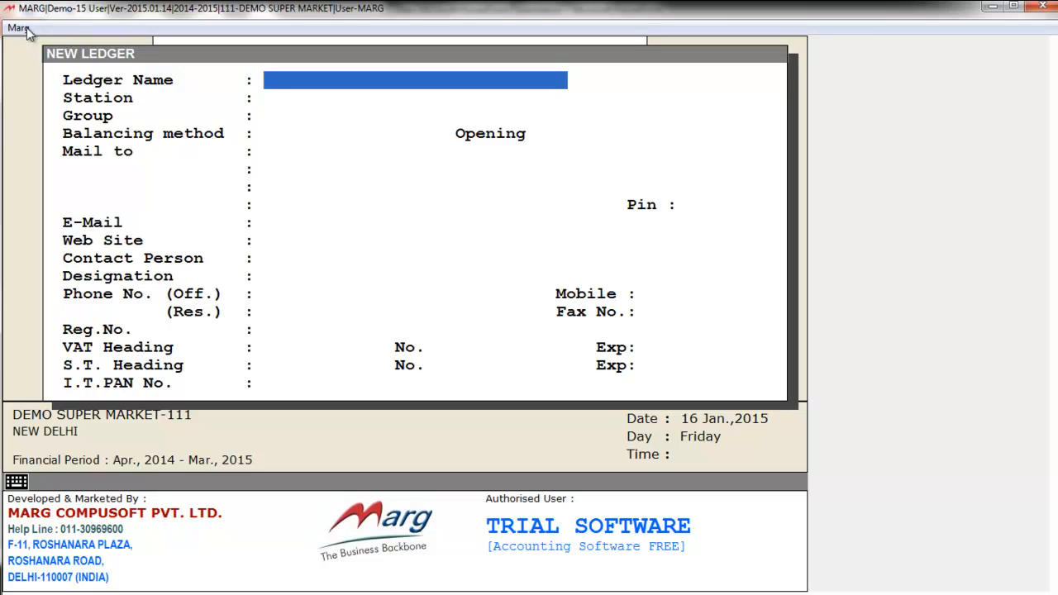
{"action": "key", "text": "Escape"}
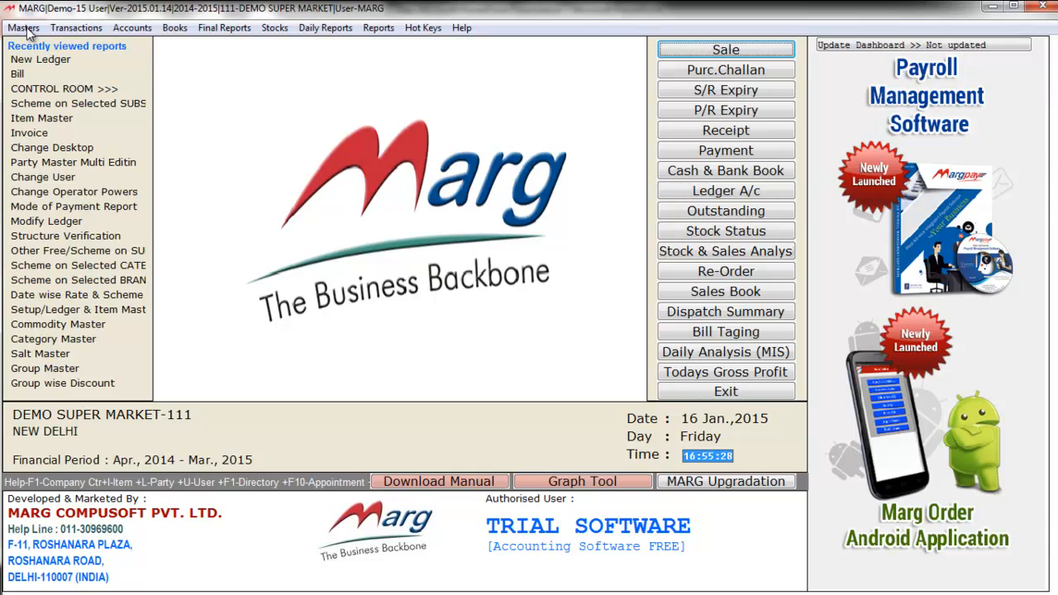
{"action": "key", "text": "ctrl+l"}
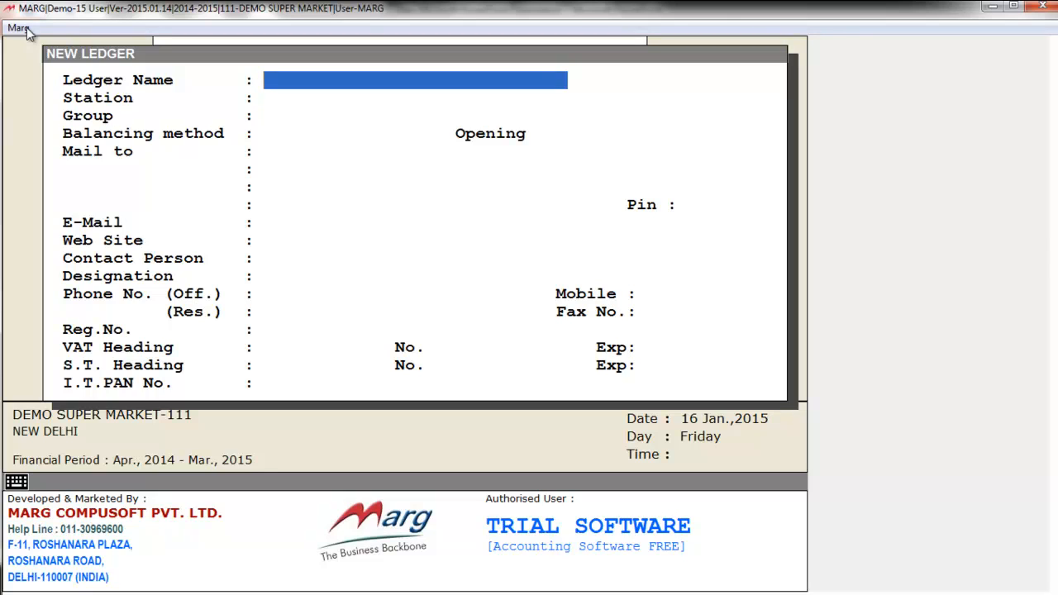
Name the ledger SHARMA DISTRIBUTOR in group SUNDRY CREDITORS with Bill by Bill balancing
{"action": "type", "text": "SHARMA DISTRIBUTOR"}
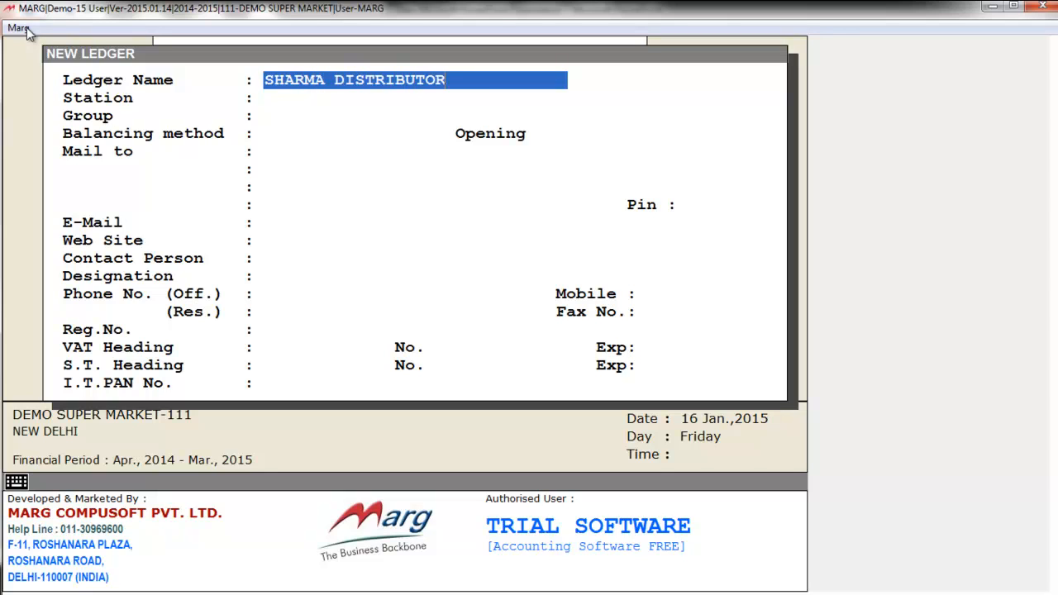
{"action": "key", "text": "Return"}
{"action": "key", "text": "Return"}
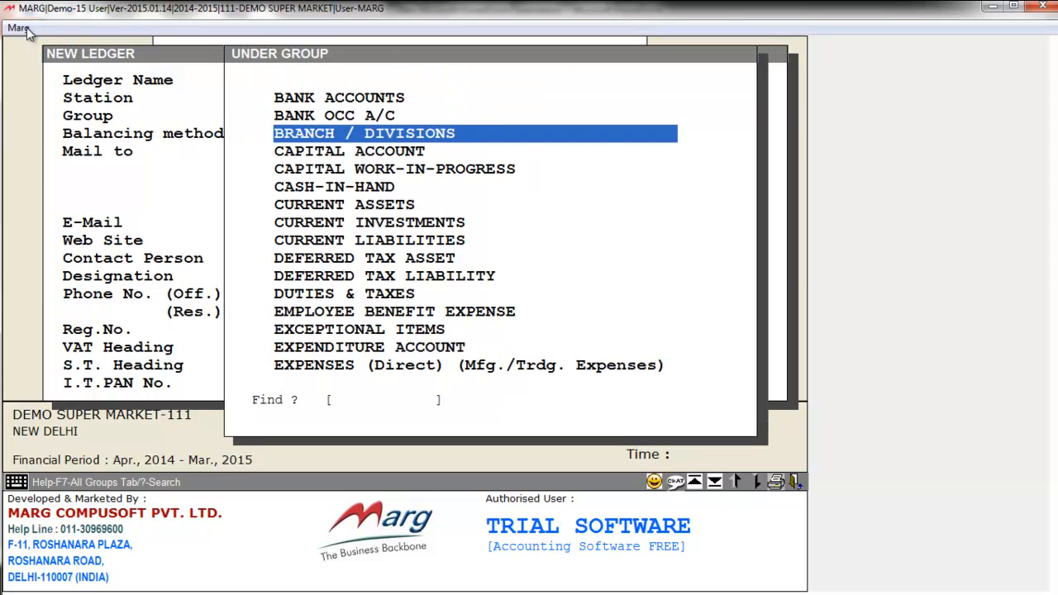
{"action": "type", "text": "SUN"}
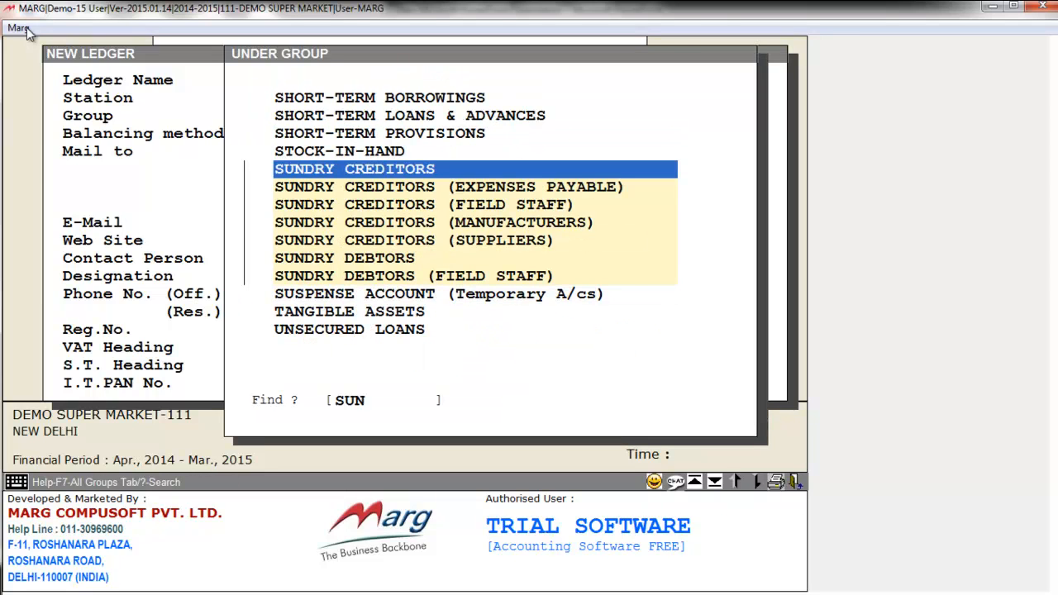
{"action": "key", "text": "Return"}
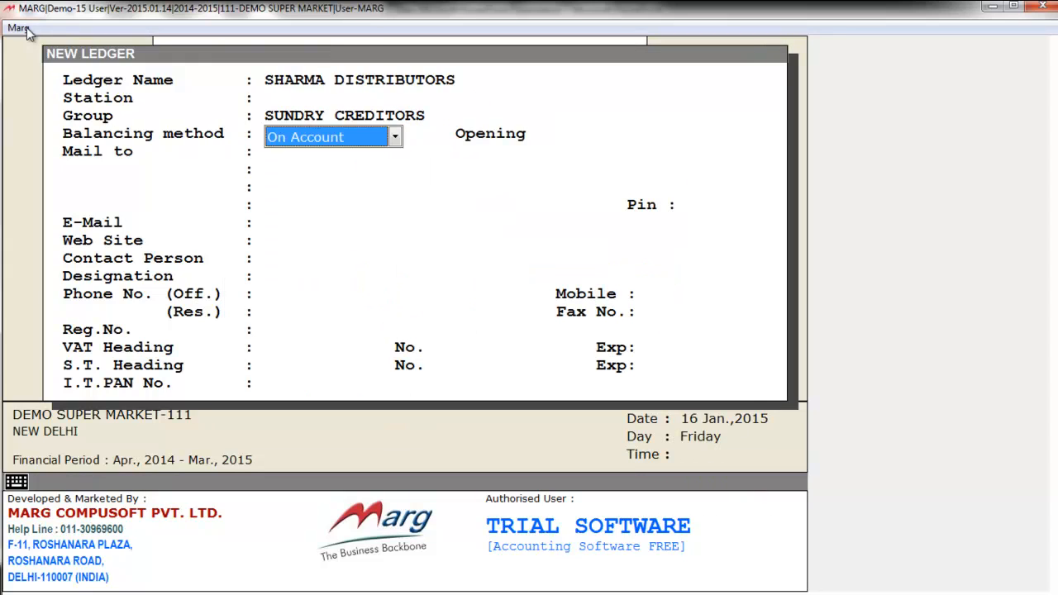
{"action": "key", "text": "Return"}
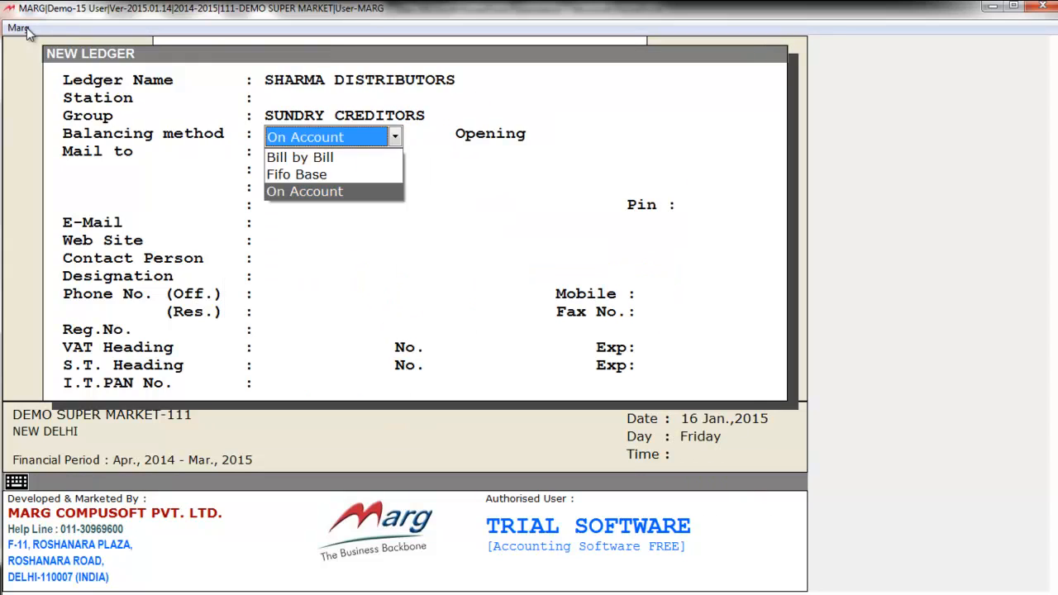
{"action": "key", "text": "Up"}
{"action": "key", "text": "Up"}
{"action": "key", "text": "Down"}
{"action": "key", "text": "Down"}
{"action": "key", "text": "Up"}
{"action": "key", "text": "Up"}
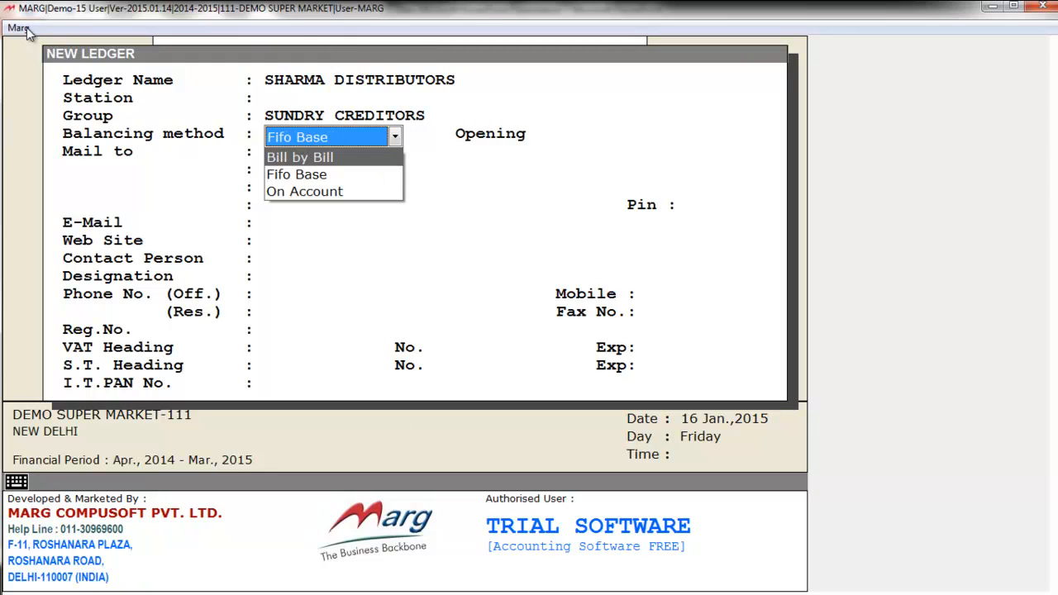
{"action": "key", "text": "Return"}
Keep a 0.00 Cr opening balance, skip the address, contact and tax fields, and save the ledger
{"action": "key", "text": "Return"}
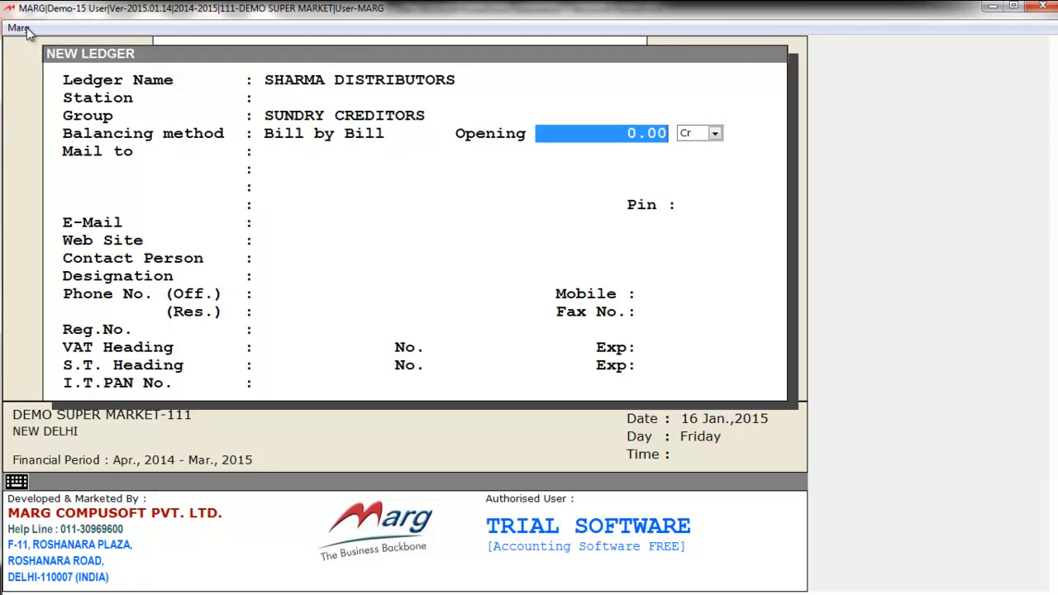
{"action": "key", "text": "Return"}
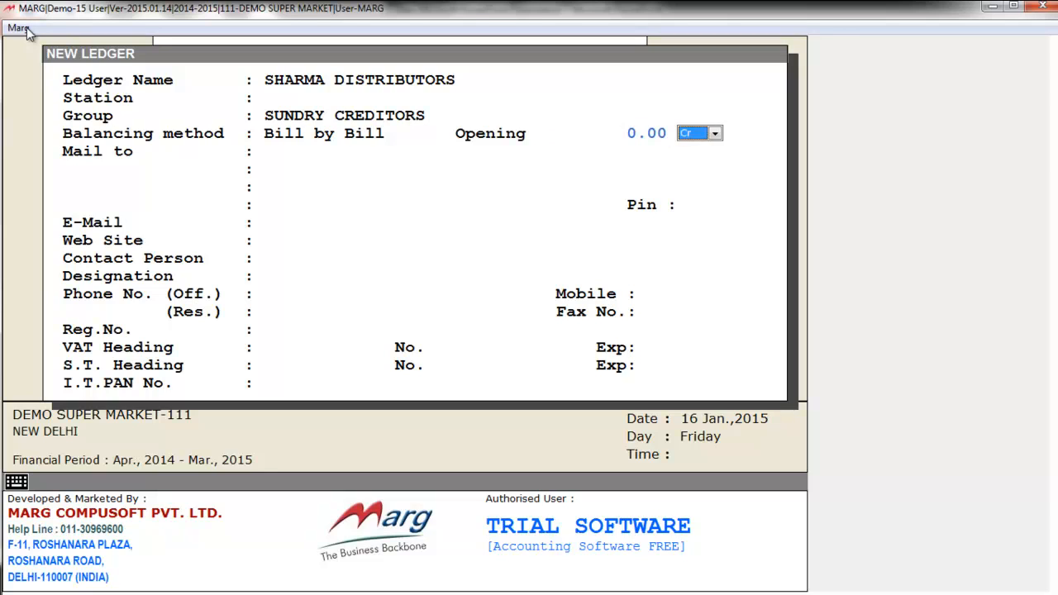
{"action": "key", "text": "Return"}
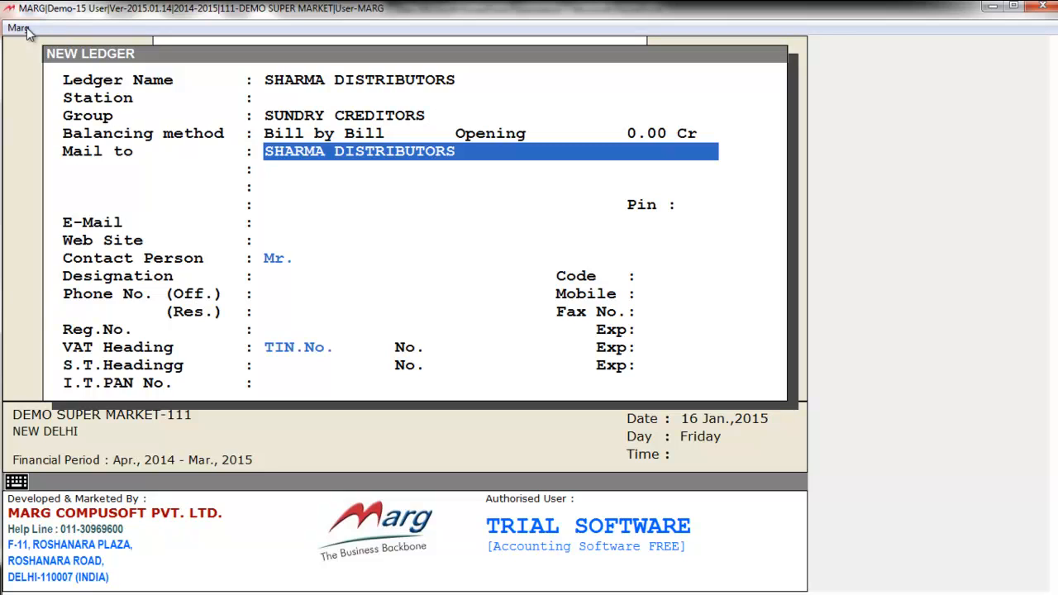
{"action": "key", "text": "Return"}
{"action": "key", "text": "Return"}
{"action": "key", "text": "Return"}
{"action": "key", "text": "Return"}
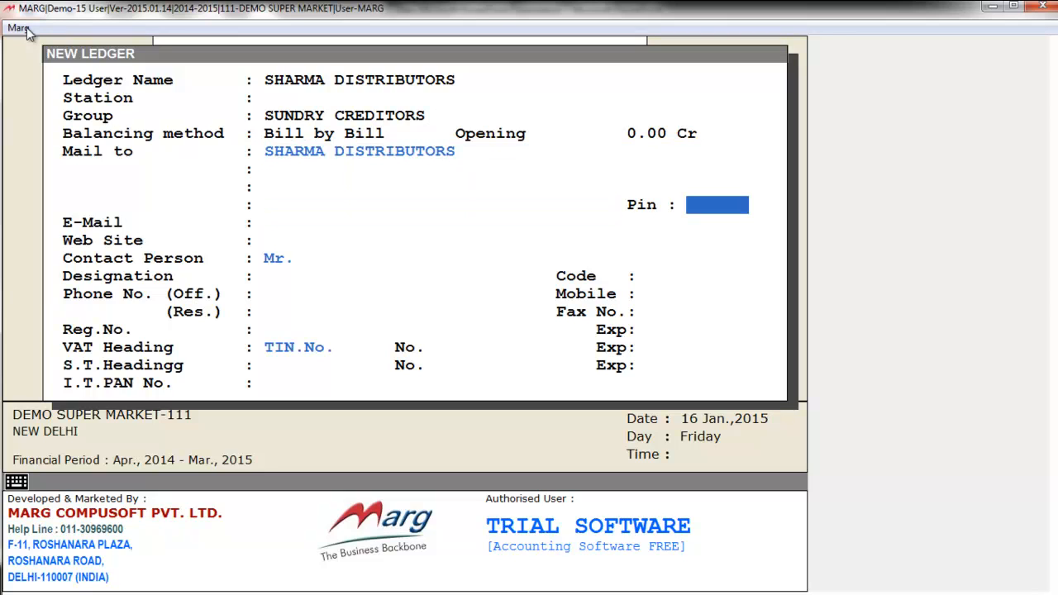
{"action": "key", "text": "Return"}
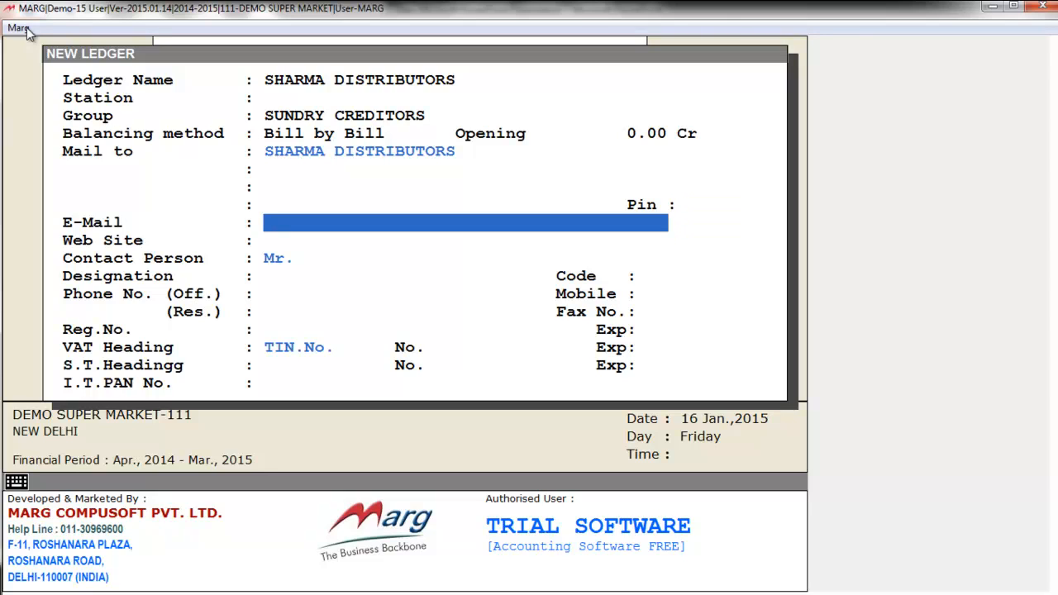
{"action": "key", "text": "Return"}
{"action": "key", "text": "Return"}
{"action": "key", "text": "Return"}
{"action": "key", "text": "Return"}
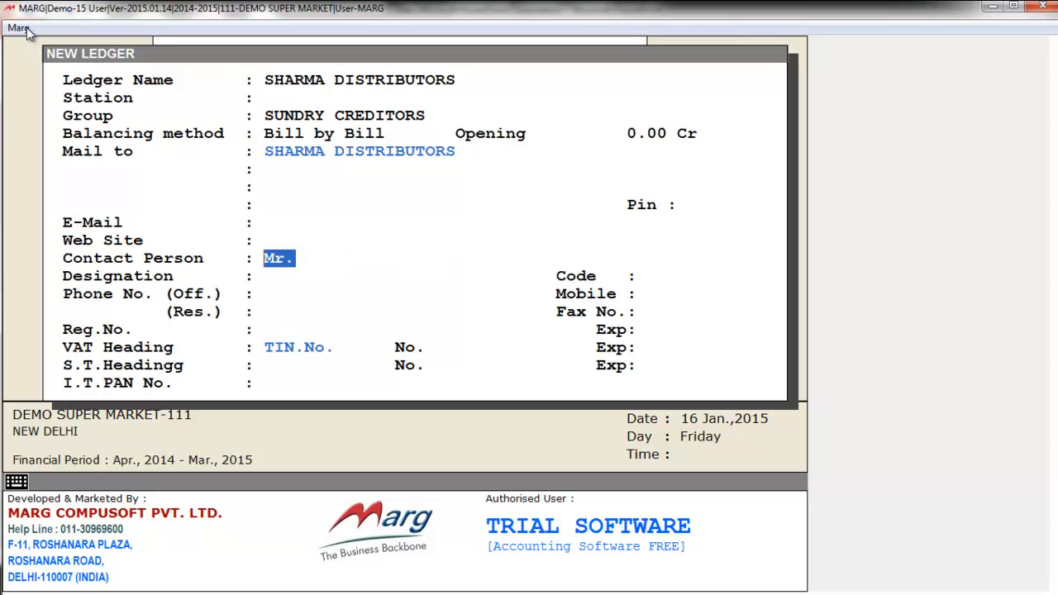
{"action": "key", "text": "Return"}
{"action": "key", "text": "Return"}
{"action": "key", "text": "Return"}
{"action": "key", "text": "Return"}
{"action": "key", "text": "Return"}
{"action": "key", "text": "Return"}
{"action": "key", "text": "Return"}
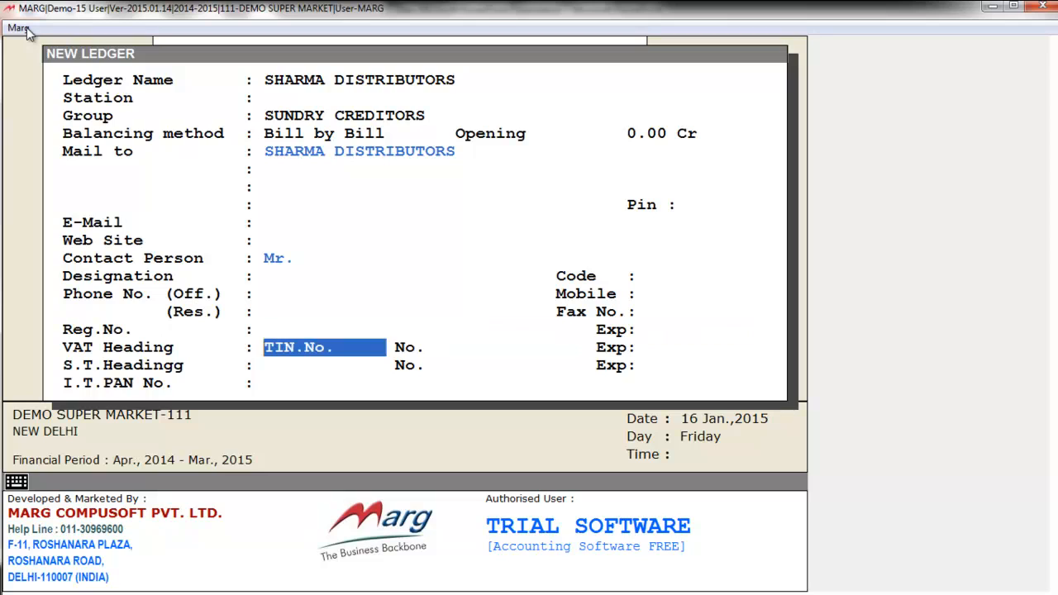
{"action": "key", "text": "Return"}
{"action": "key", "text": "Return"}
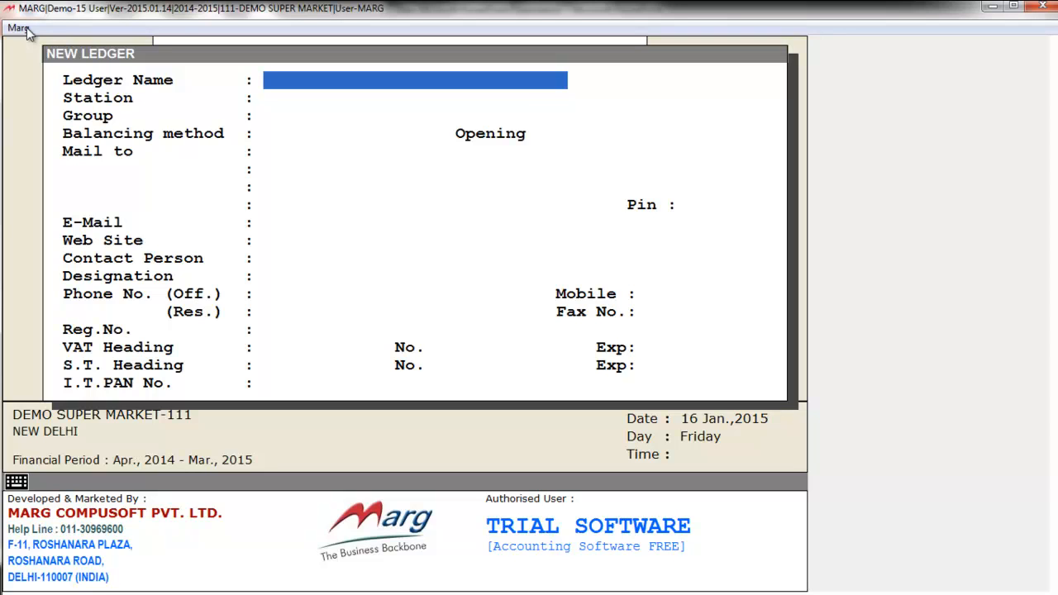
Close the blank ledger form and open Masters > Inventory Master > Item Master
{"action": "key", "text": "Escape"}
{"action": "left_click", "coordinate": [24, 28]}
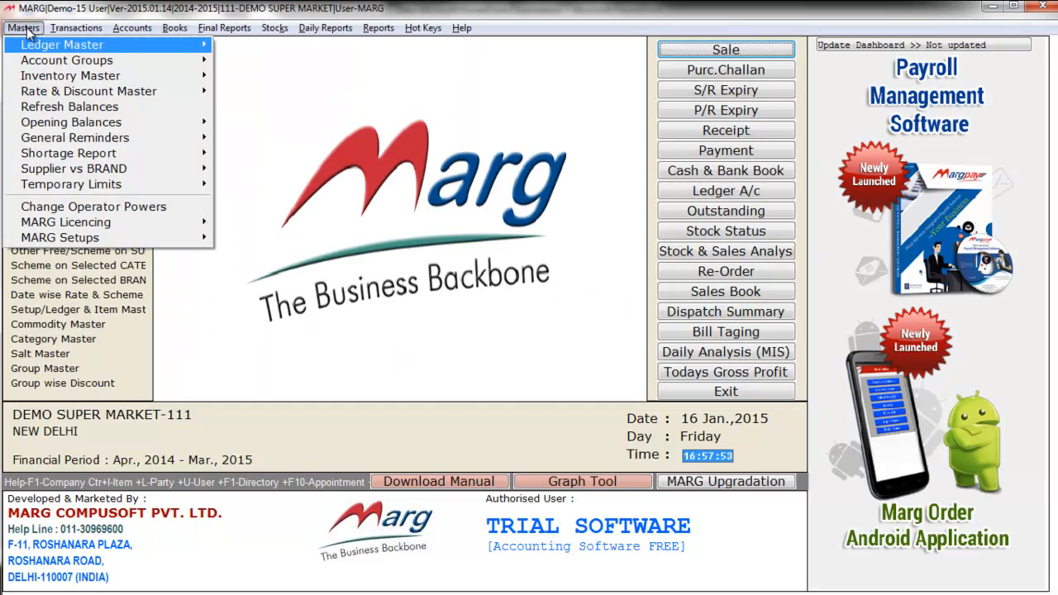
{"action": "key", "text": "Down"}
{"action": "key", "text": "Down"}
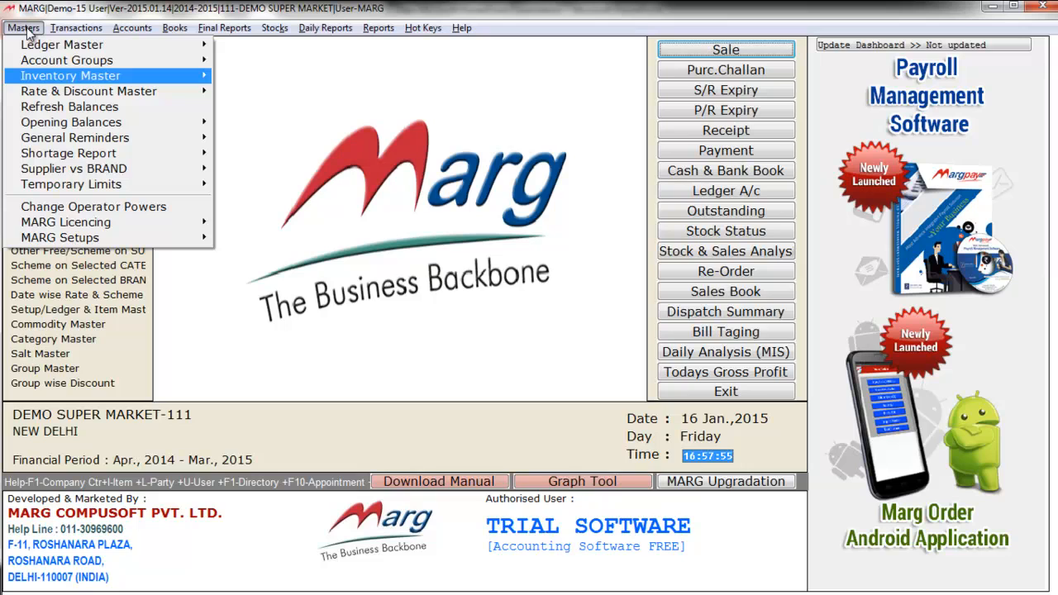
{"action": "key", "text": "Right"}
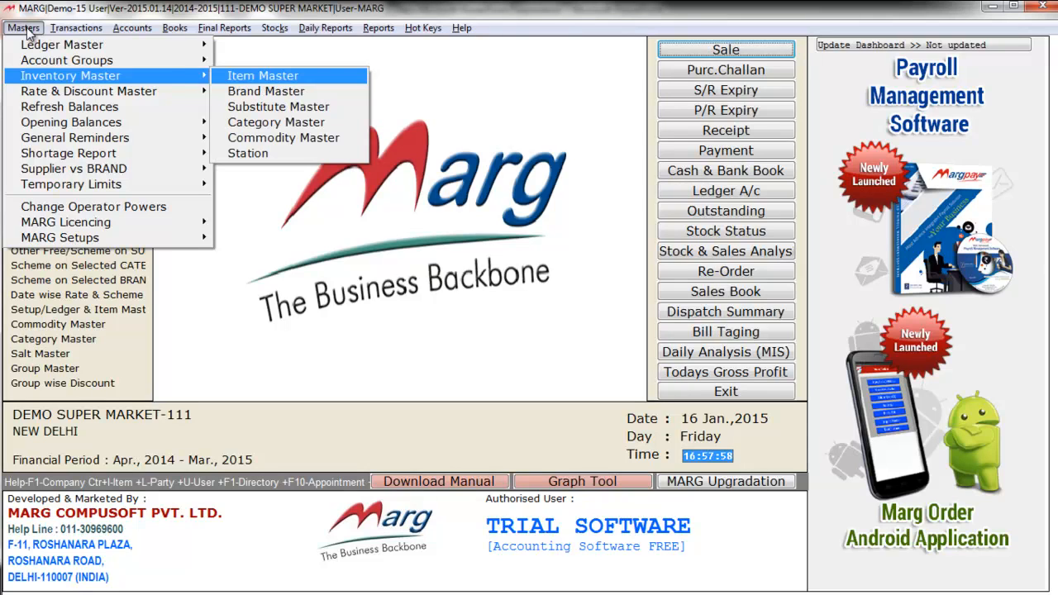
{"action": "key", "text": "Return"}
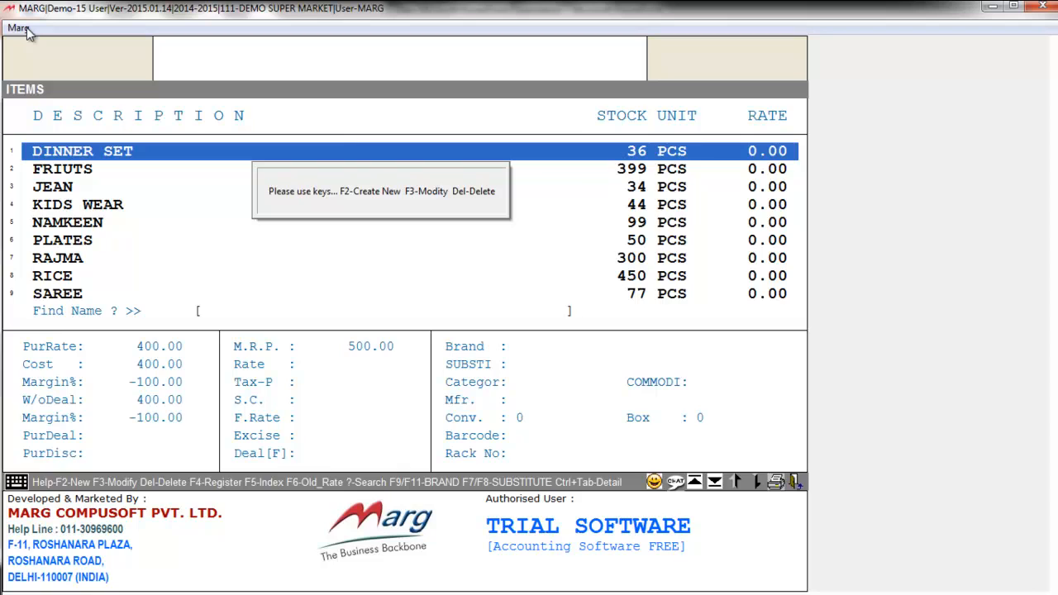
Start a new product named COAT and assign it the brand COBB
{"action": "key", "text": "F2"}
{"action": "key", "text": "Return"}
{"action": "key", "text": "Return"}
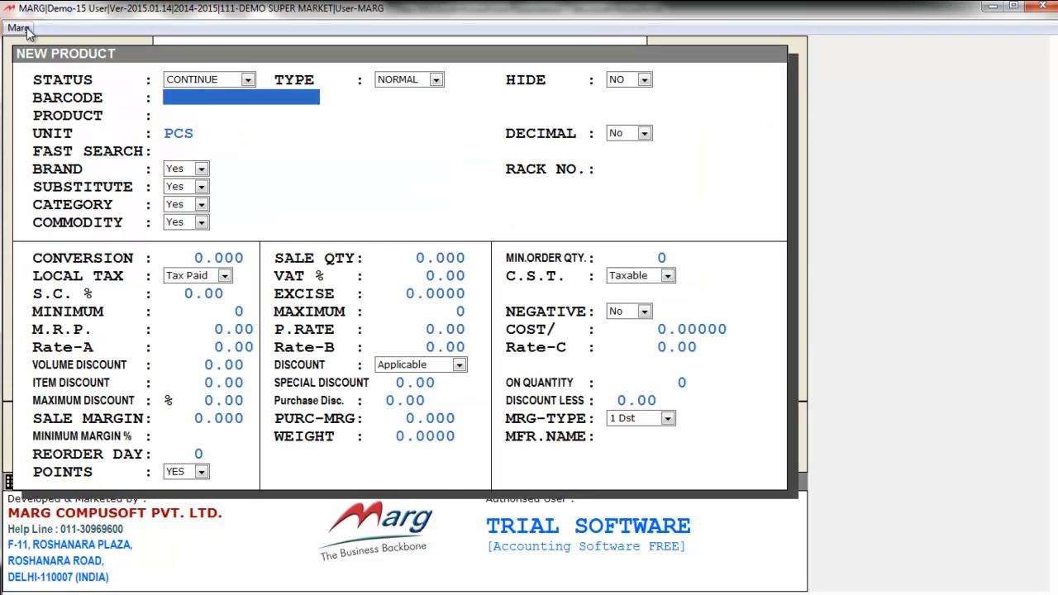
{"action": "type", "text": "COAT"}
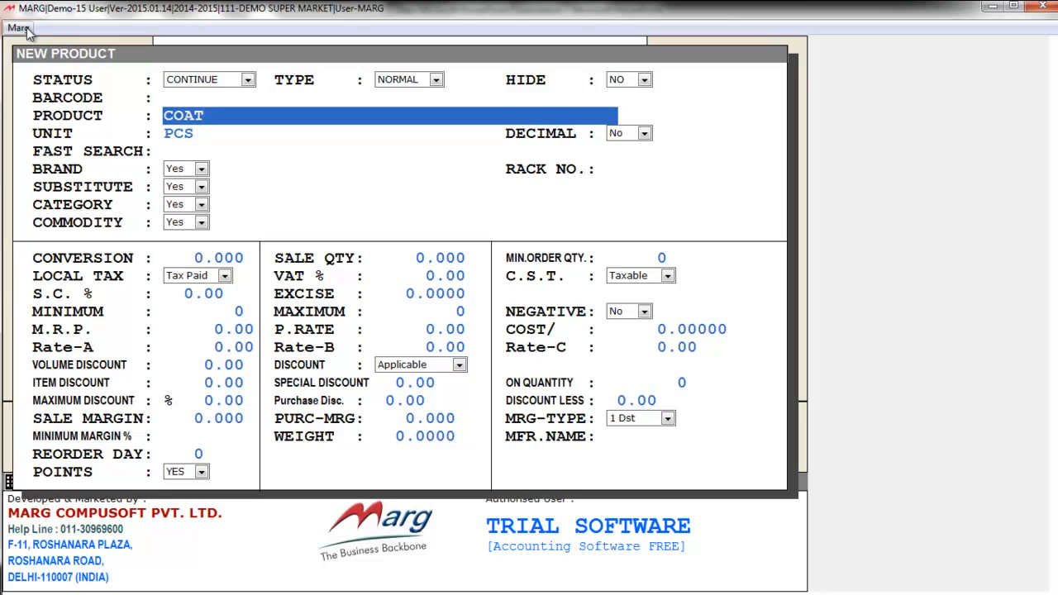
{"action": "key", "text": "Return"}
{"action": "key", "text": "Return"}
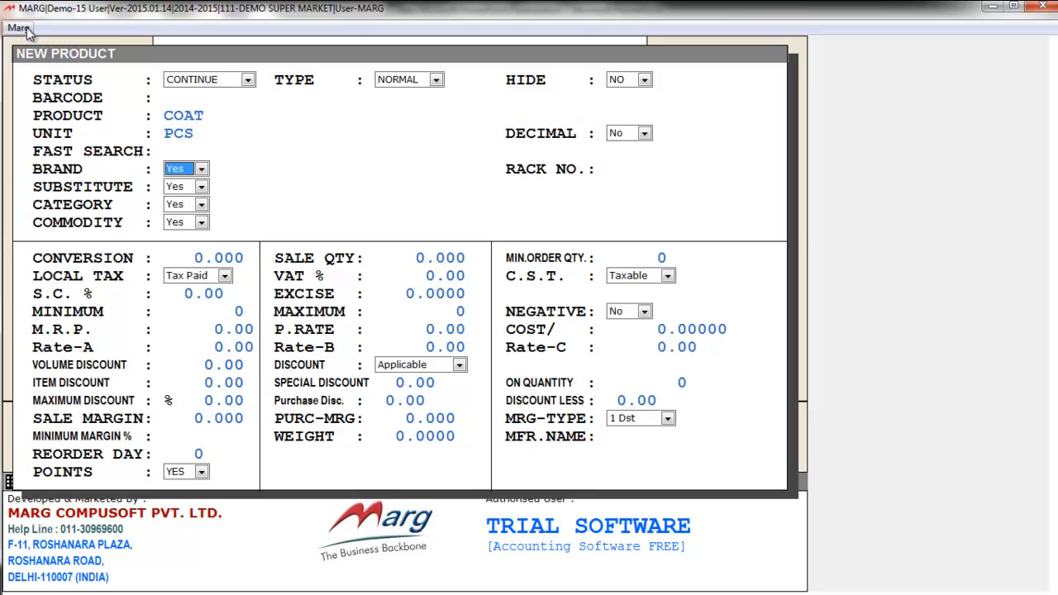
{"action": "key", "text": "space"}
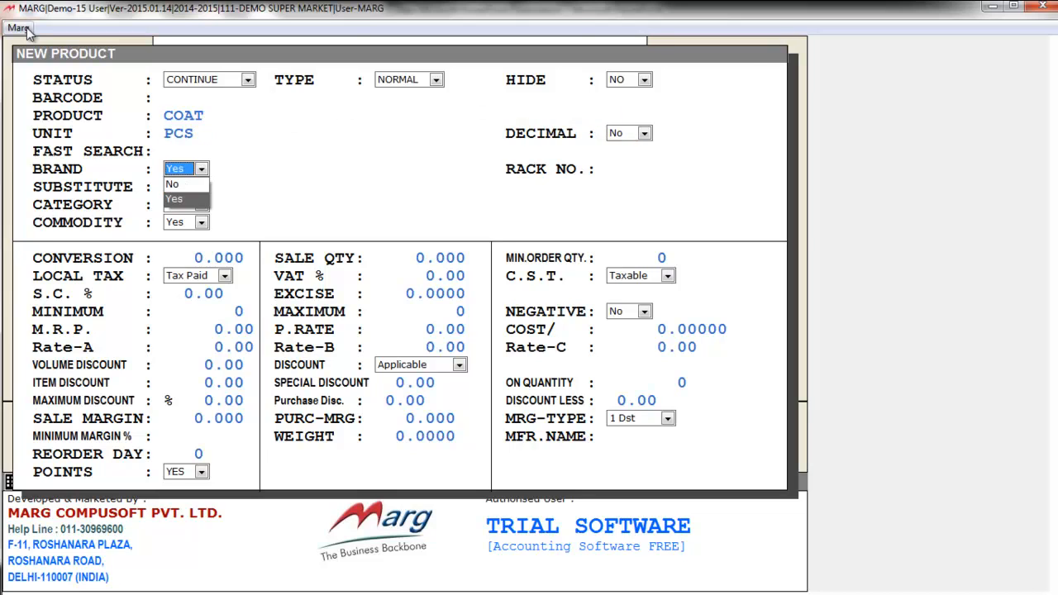
{"action": "key", "text": "Up"}
{"action": "key", "text": "Return"}
{"action": "key", "text": "End"}
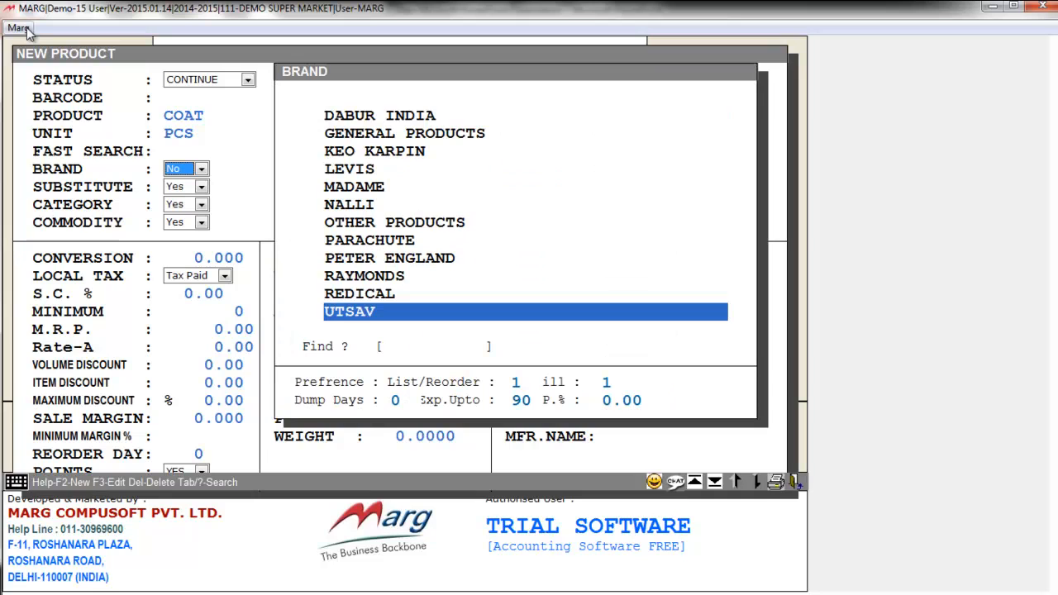
{"action": "key", "text": "Up"}
{"action": "key", "text": "Up"}
{"action": "key", "text": "Up"}
{"action": "key", "text": "Up"}
{"action": "key", "text": "Up"}
{"action": "key", "text": "F2"}
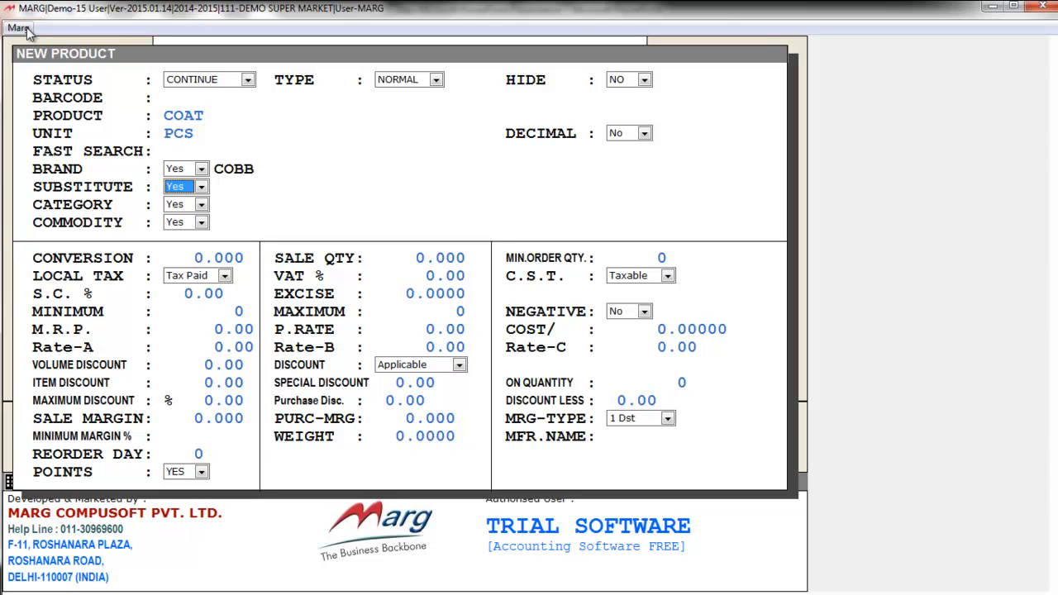
Create a new substitute group named PETER ENGLAND for the COAT product
{"action": "key", "text": "space"}
{"action": "key", "text": "Up"}
{"action": "key", "text": "Down"}
{"action": "key", "text": "Return"}
{"action": "key", "text": "Down"}
{"action": "key", "text": "Down"}
{"action": "key", "text": "Up"}
{"action": "key", "text": "Down"}
{"action": "key", "text": "Down"}
{"action": "key", "text": "Down"}
{"action": "key", "text": "Up"}
{"action": "key", "text": "Up"}
{"action": "key", "text": "Up"}
{"action": "key", "text": "Up"}
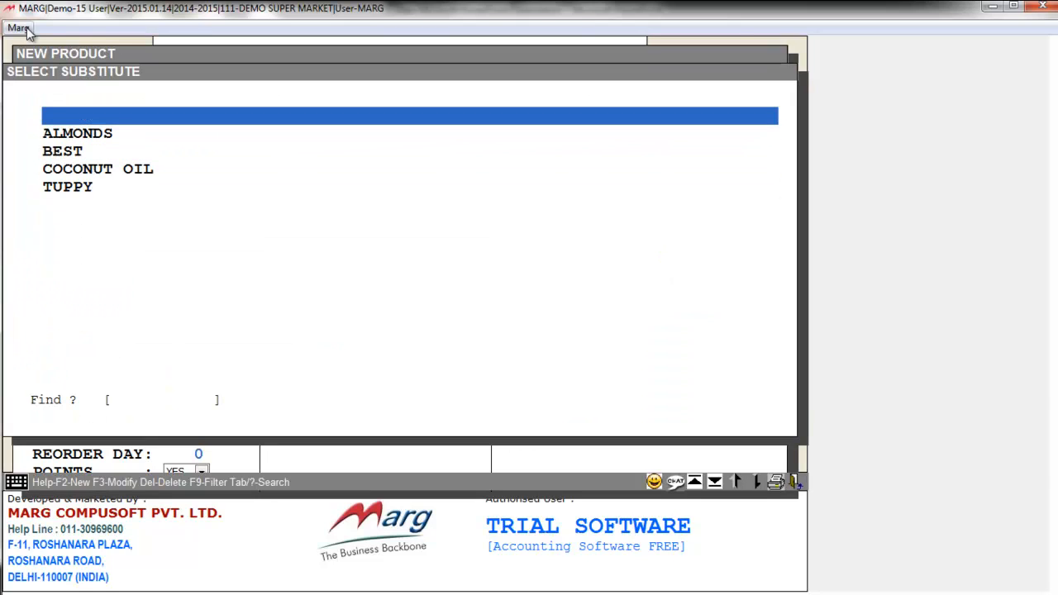
{"action": "key", "text": "F2"}
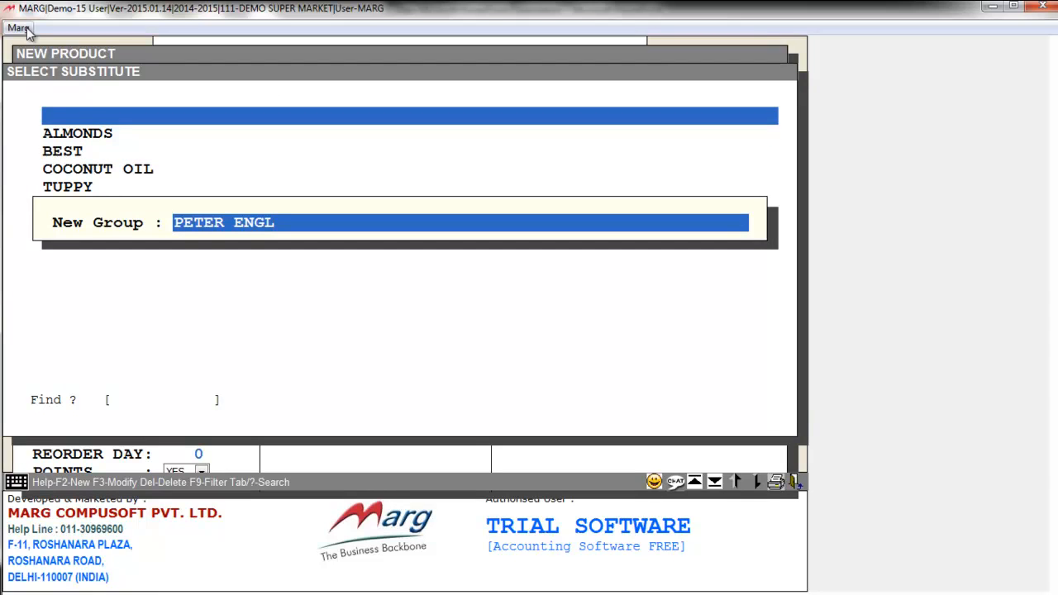
{"action": "type", "text": "PETER ENGLAND"}
Confirm substitute PETER ENGLAND, create category WOMENS WEAR, and save the COAT product
{"action": "key", "text": "Return"}
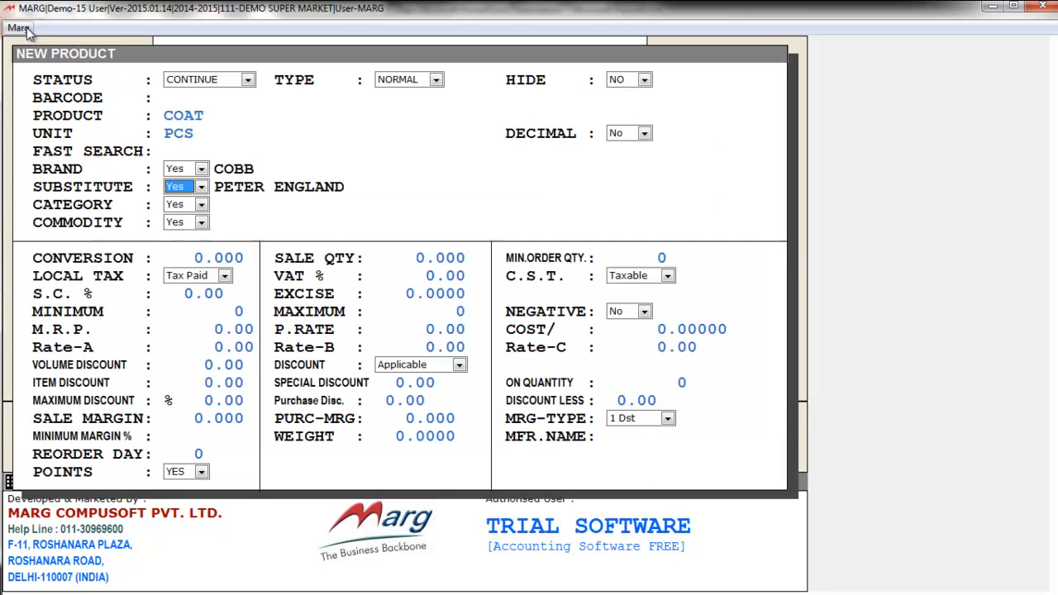
{"action": "key", "text": "Return"}
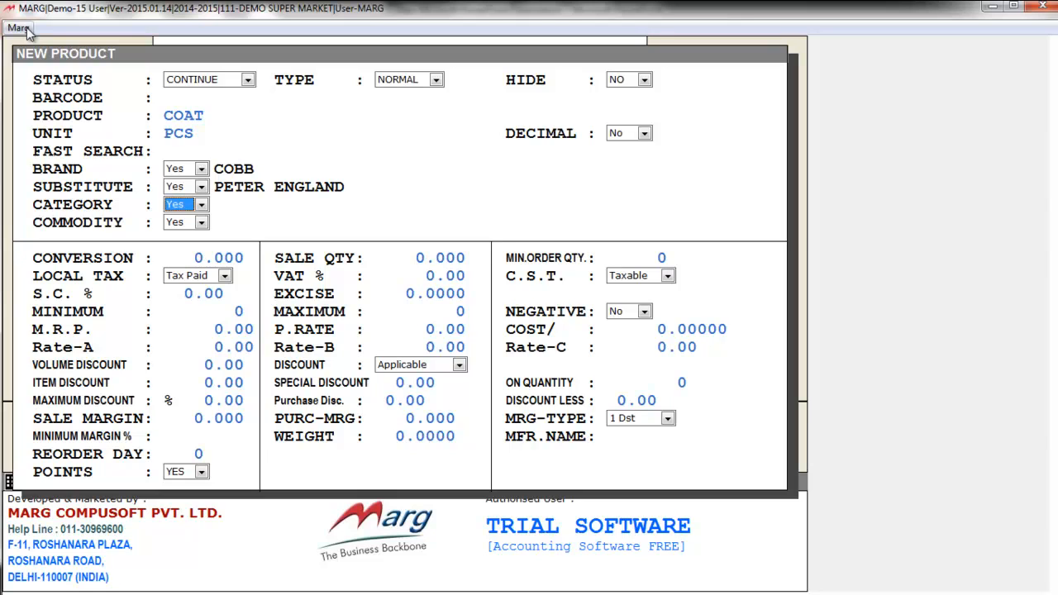
{"action": "key", "text": "Return"}
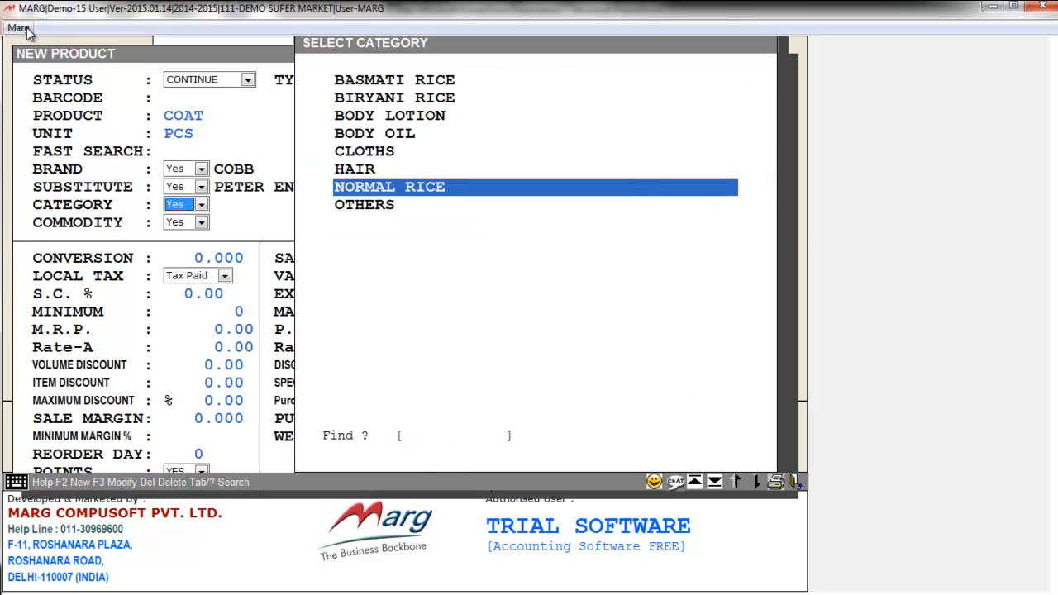
{"action": "key", "text": "Up"}
{"action": "key", "text": "Up"}
{"action": "key", "text": "F2"}
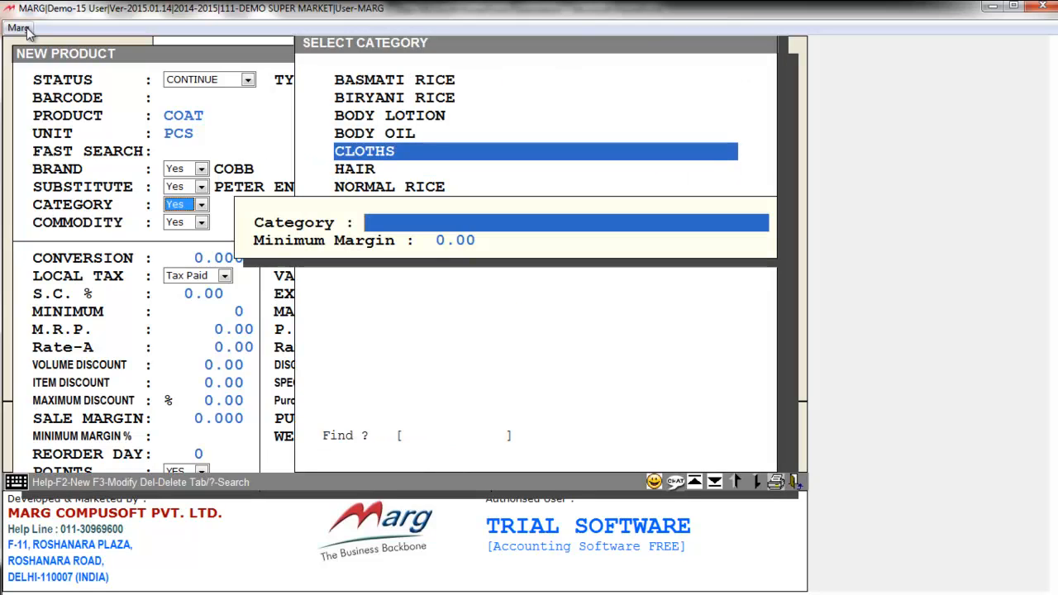
{"action": "type", "text": "WOM"}
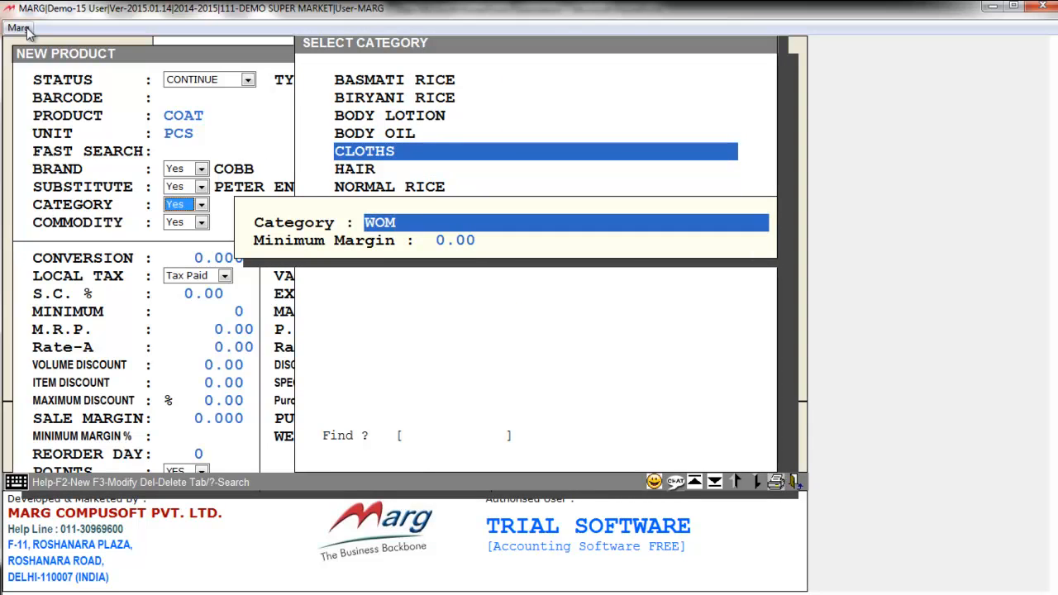
{"action": "type", "text": "ENS WEAR"}
{"action": "key", "text": "Return"}
{"action": "key", "text": "Return"}
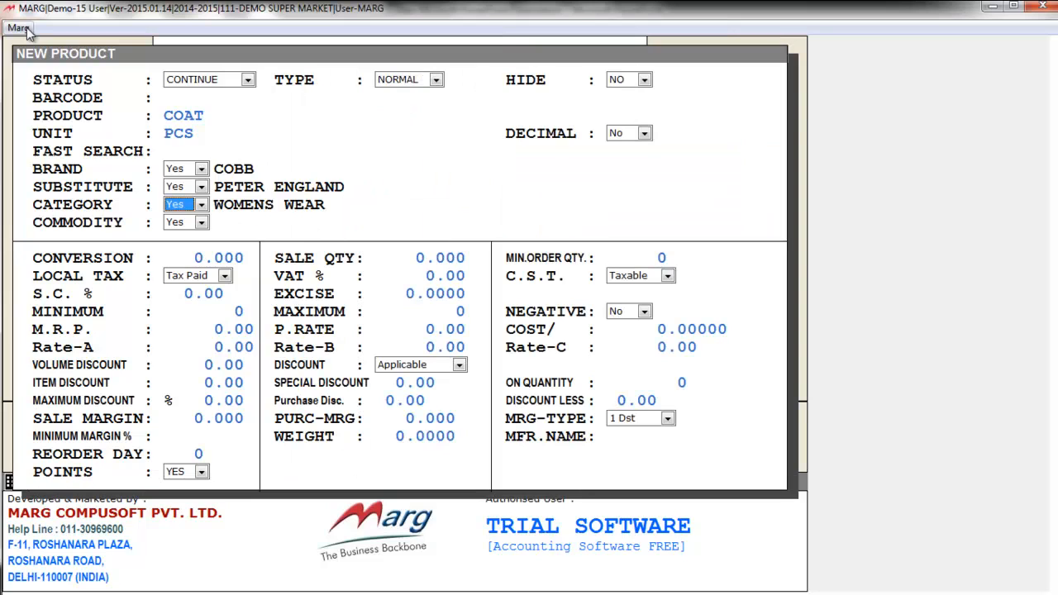
{"action": "key", "text": "Return"}
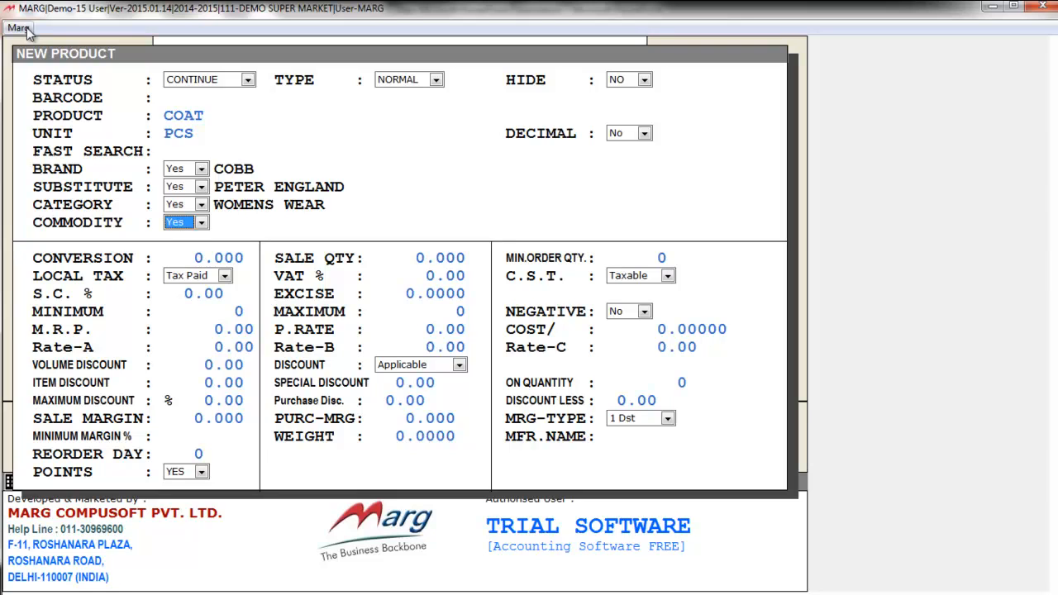
{"action": "key", "text": "Return"}
{"action": "key", "text": "Return"}
{"action": "key", "text": "Return"}
{"action": "key", "text": "Return"}
{"action": "key", "text": "Return"}
{"action": "key", "text": "Return"}
{"action": "key", "text": "Return"}
{"action": "key", "text": "Return"}
{"action": "key", "text": "Return"}
{"action": "key", "text": "Return"}
{"action": "key", "text": "Return"}
{"action": "key", "text": "Return"}
{"action": "key", "text": "Return"}
{"action": "key", "text": "Return"}
{"action": "key", "text": "Return"}
{"action": "key", "text": "Return"}
{"action": "key", "text": "Return"}
{"action": "key", "text": "Return"}
{"action": "key", "text": "Return"}
{"action": "key", "text": "Return"}
{"action": "key", "text": "Return"}
{"action": "key", "text": "Return"}
{"action": "key", "text": "Return"}
{"action": "key", "text": "Return"}
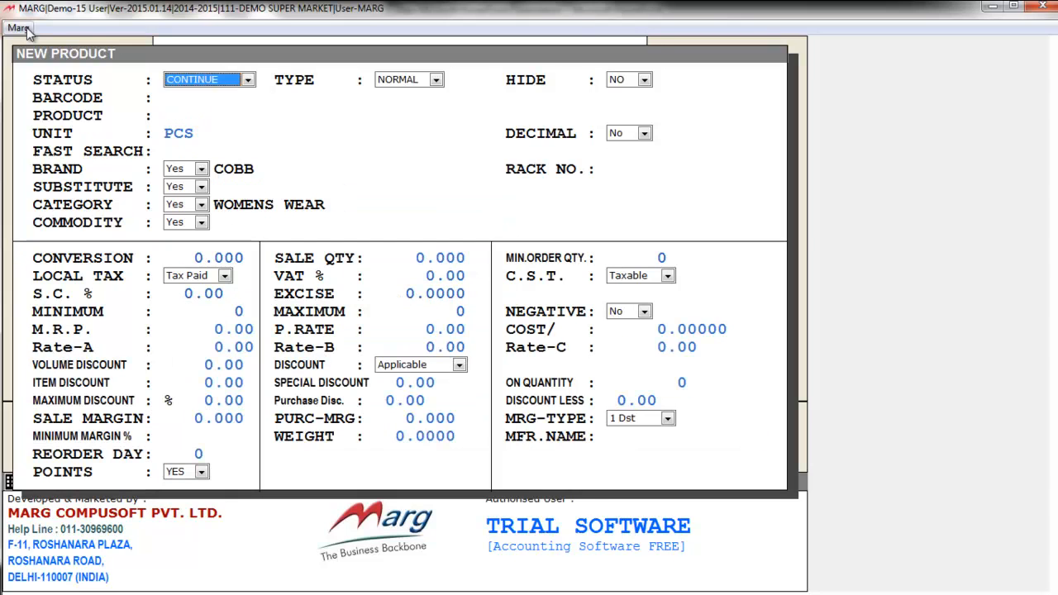
Start a new purchase bill from the creditor ledger with bill number 2323
{"action": "key", "text": "Escape"}
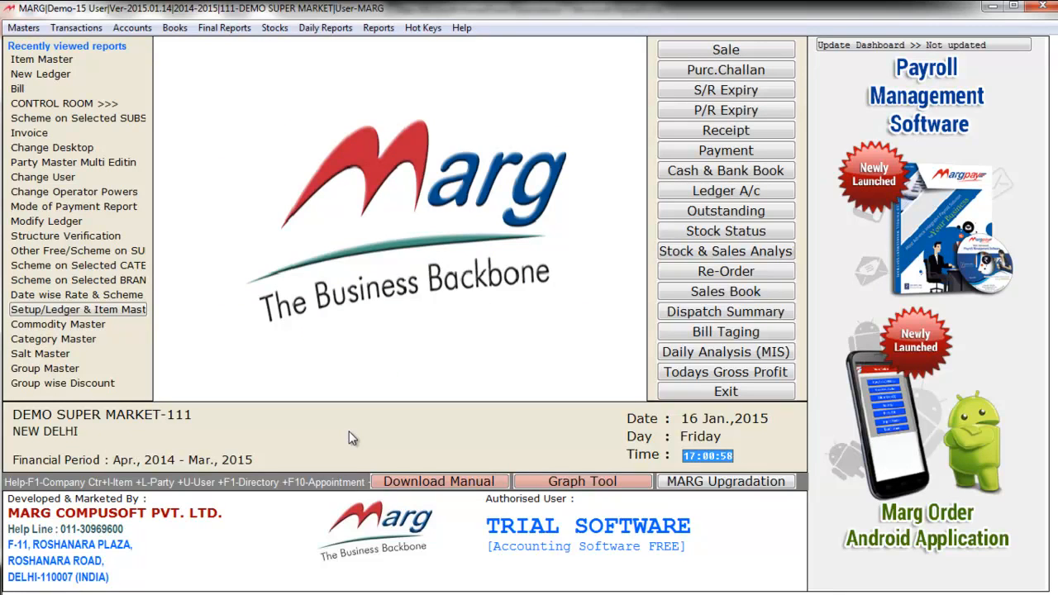
{"action": "key", "text": "alt+t"}
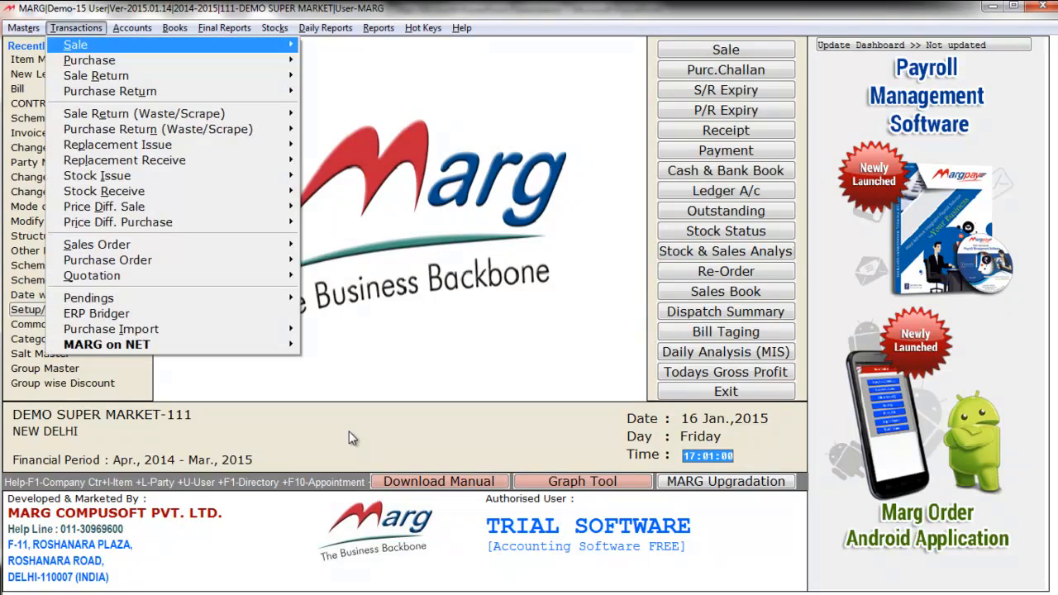
{"action": "key", "text": "Down"}
{"action": "key", "text": "Right"}
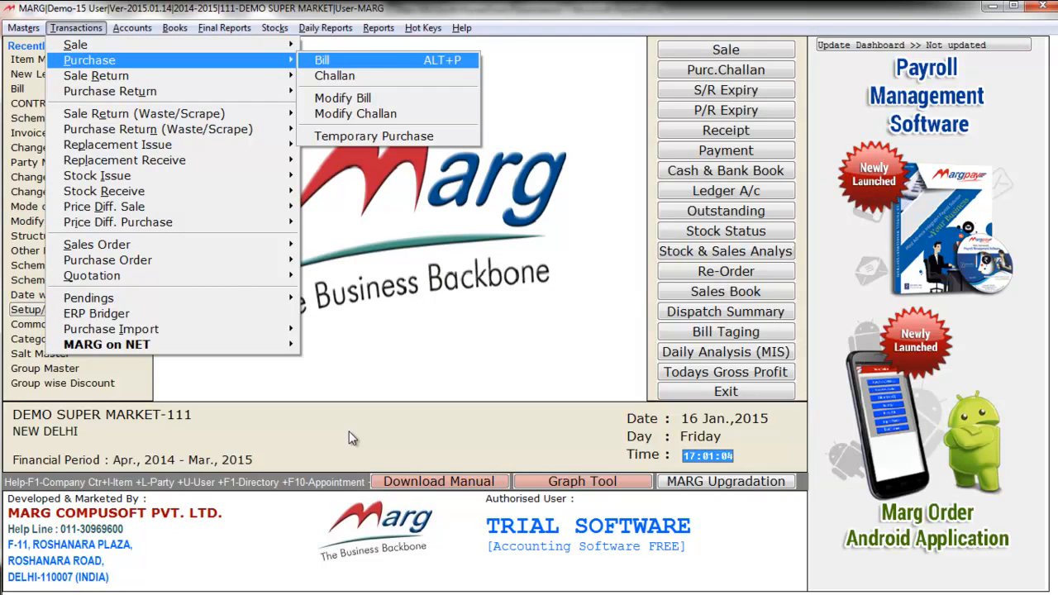
{"action": "key", "text": "Return"}
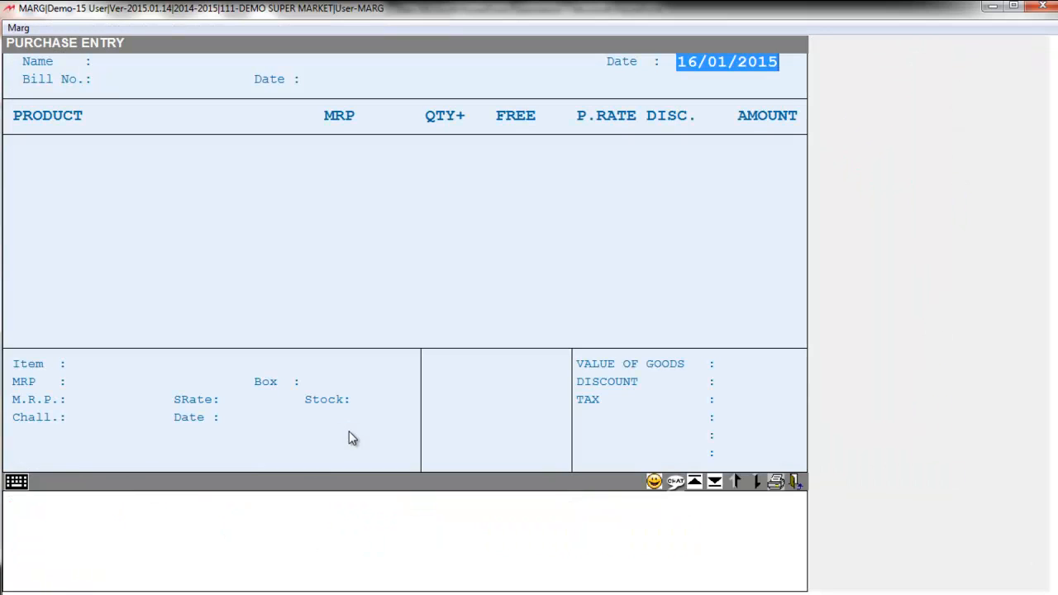
{"action": "key", "text": "Return"}
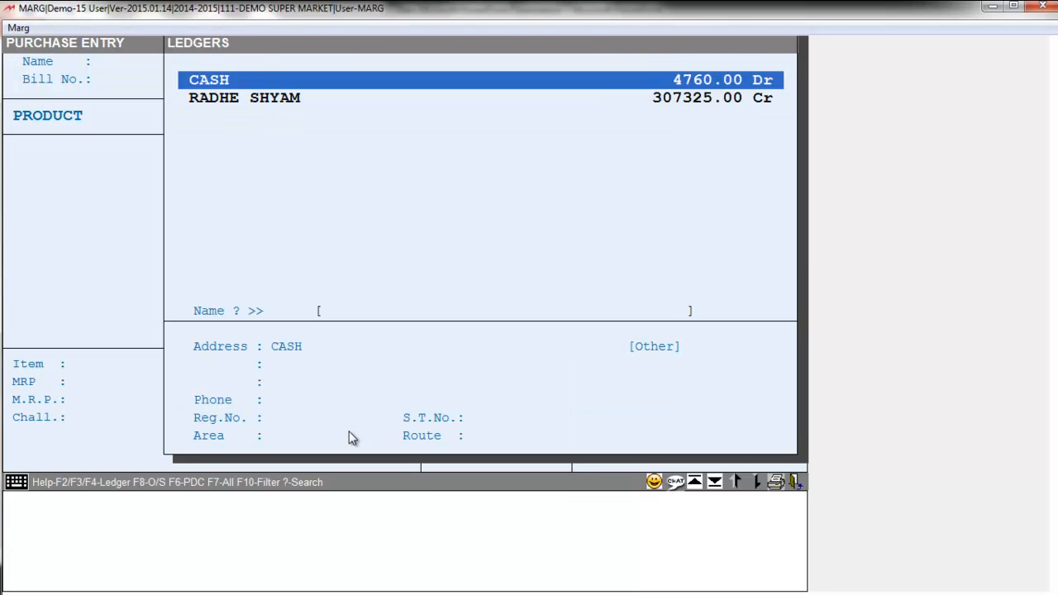
{"action": "key", "text": "Down"}
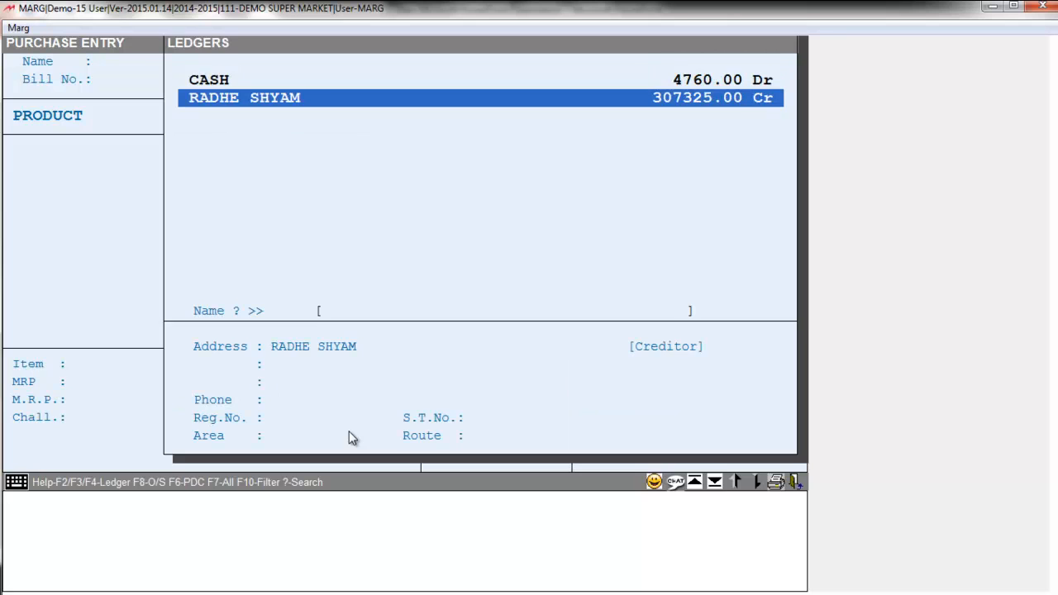
{"action": "key", "text": "Return"}
{"action": "type", "text": "2323"}
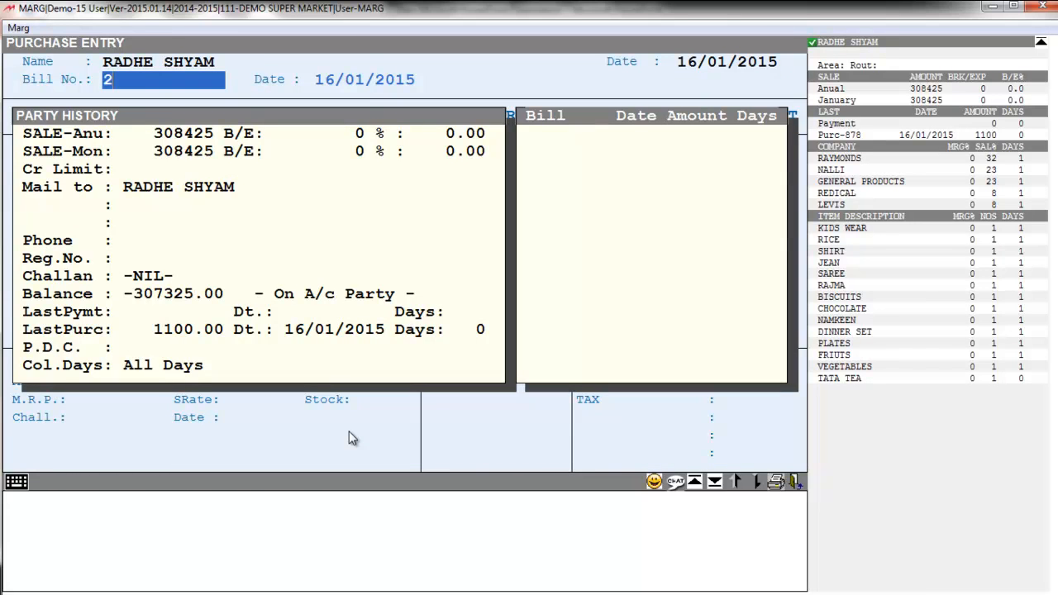
{"action": "key", "text": "Return"}
{"action": "key", "text": "Return"}
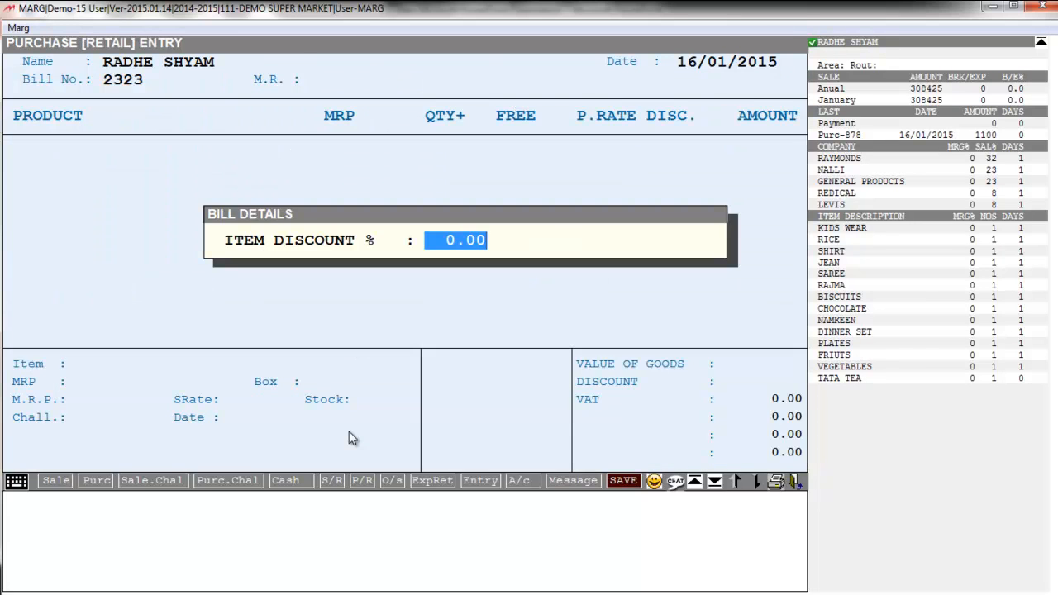
{"action": "key", "text": "Return"}
Add 20 COAT at MRP 2500 and purchase rate 1500, then save the 30000.00 bill
{"action": "type", "text": "COAT"}
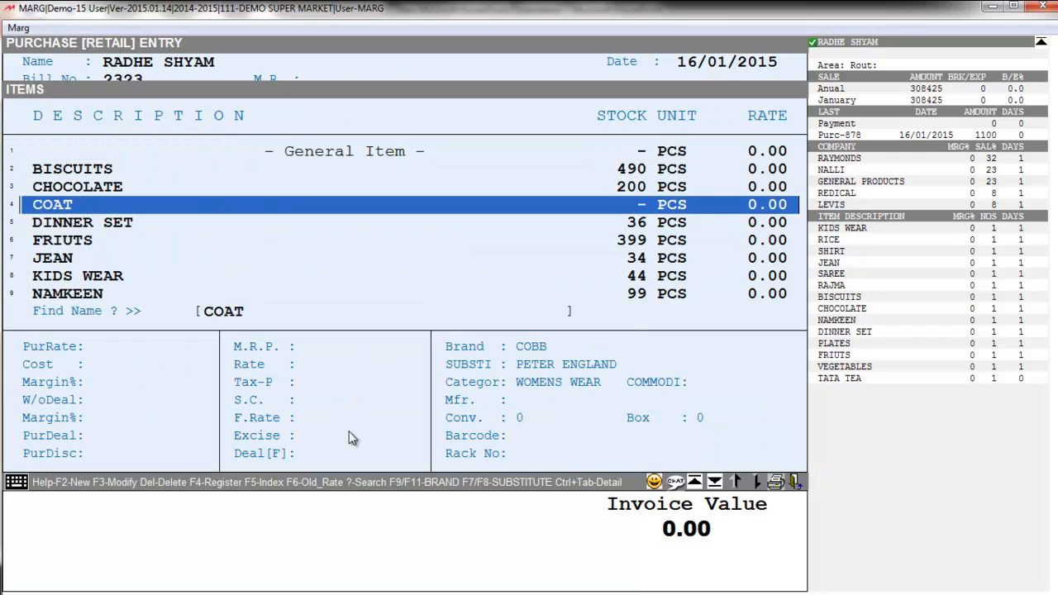
{"action": "key", "text": "Return"}
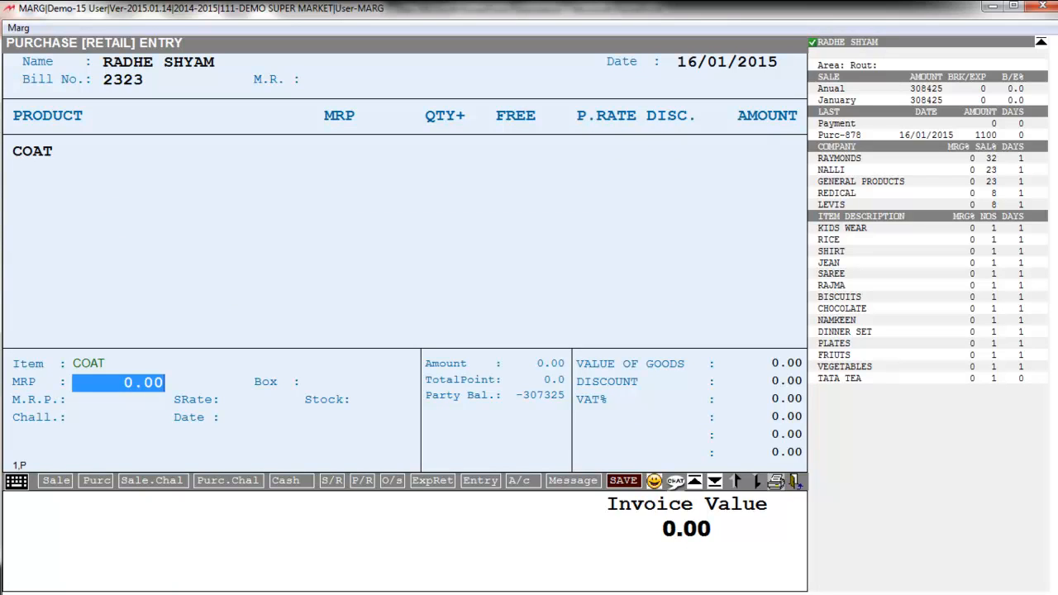
{"action": "type", "text": "2500 ."}
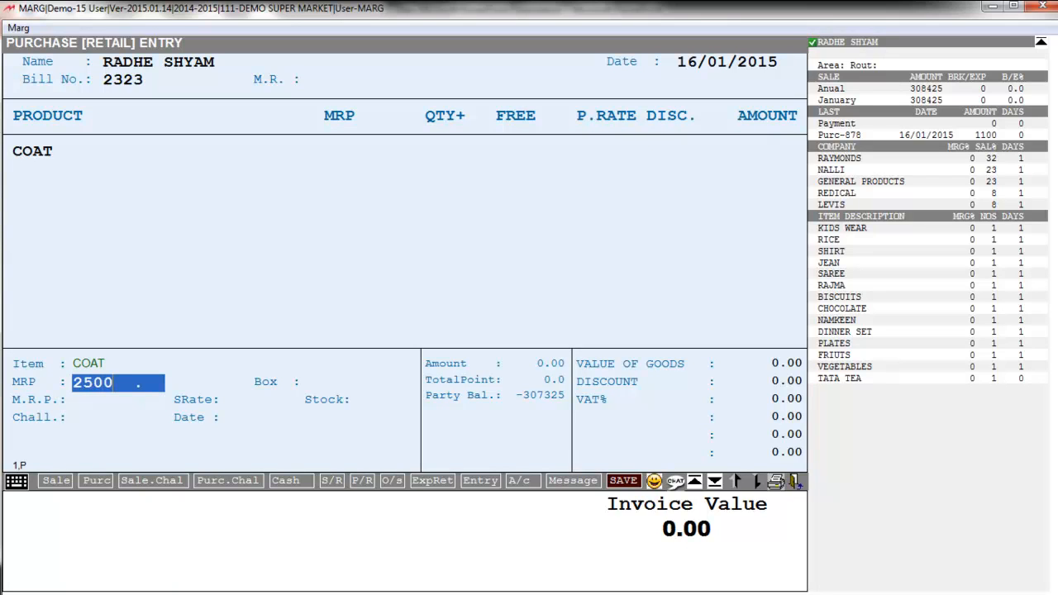
{"action": "key", "text": "Return"}
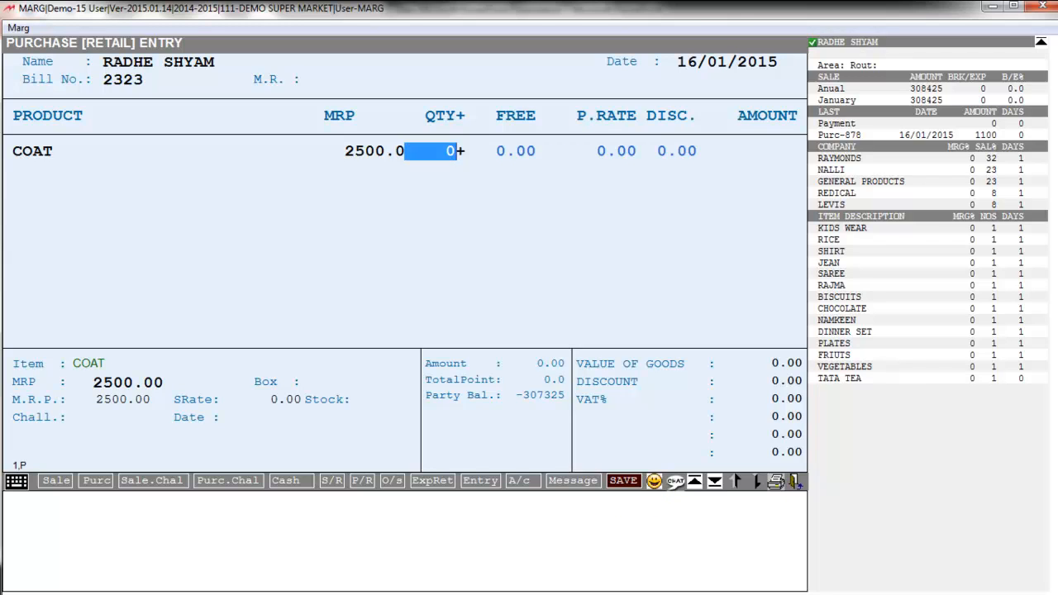
{"action": "type", "text": "20"}
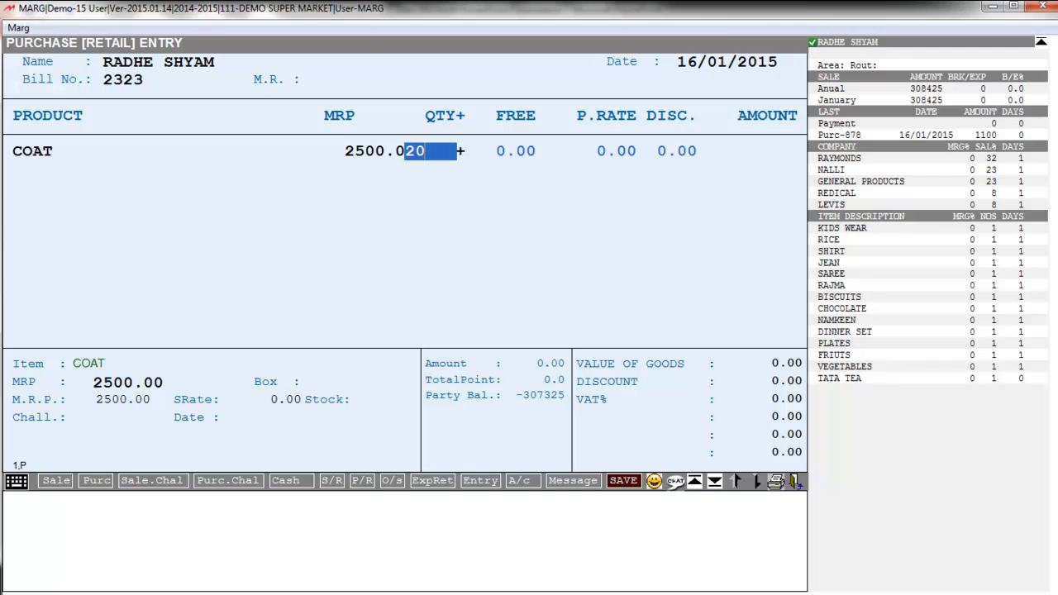
{"action": "key", "text": "Return"}
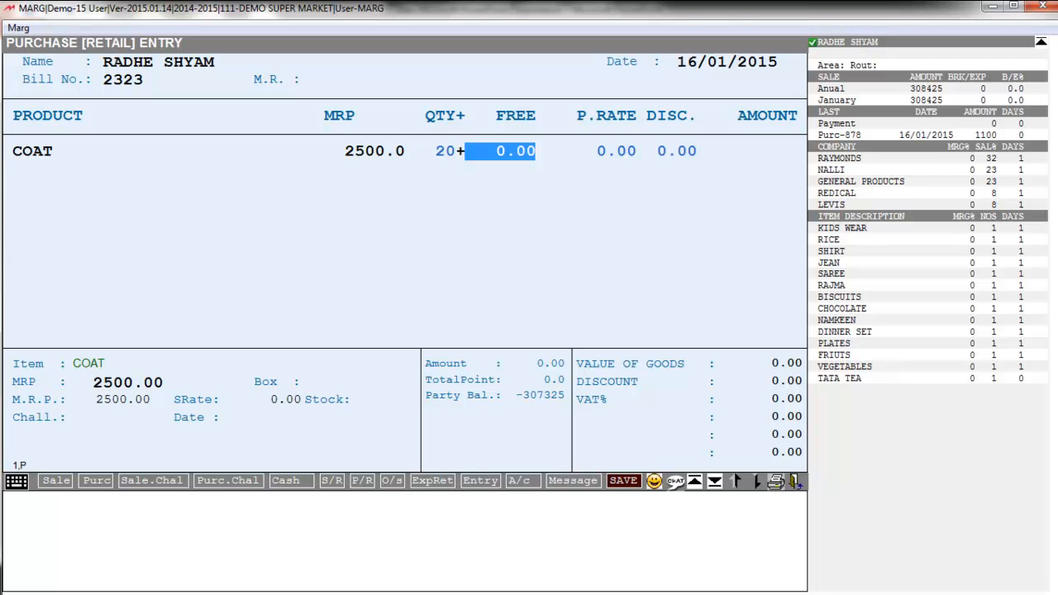
{"action": "key", "text": "Return"}
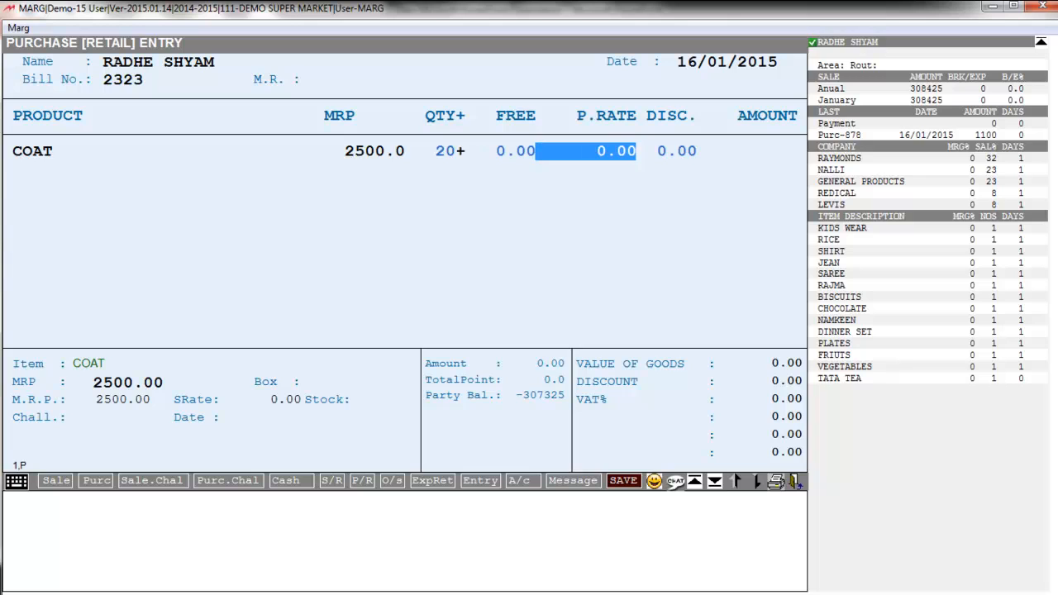
{"action": "type", "text": "1500"}
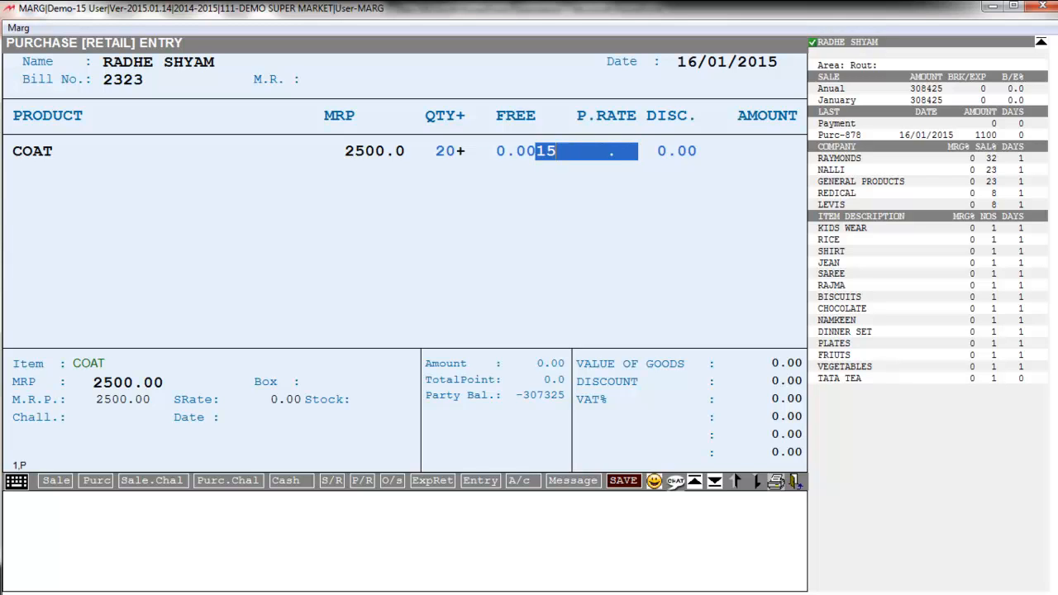
{"action": "key", "text": "Return"}
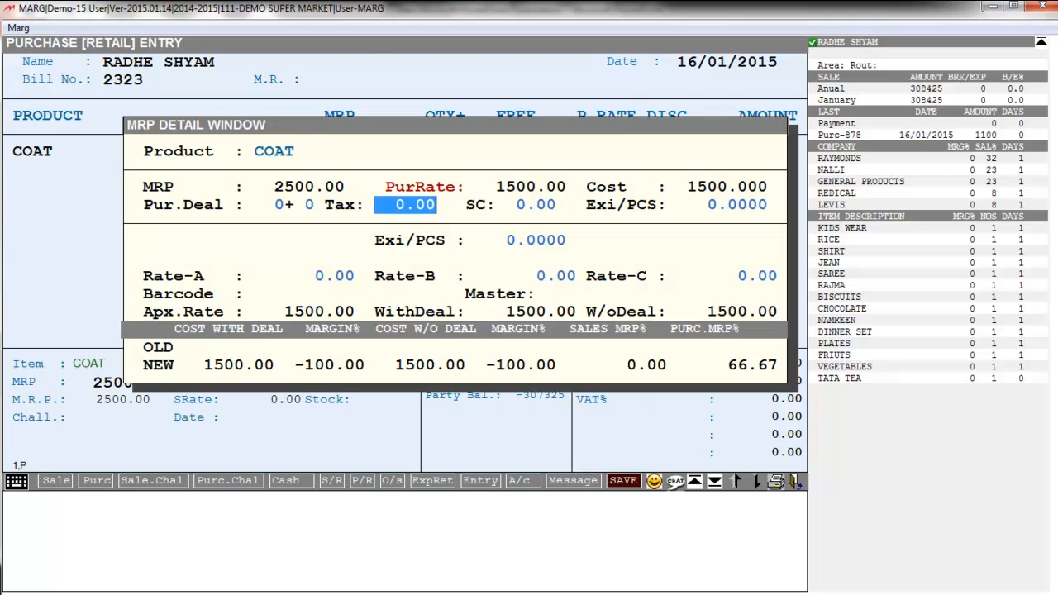
{"action": "key", "text": "Return"}
{"action": "key", "text": "Return"}
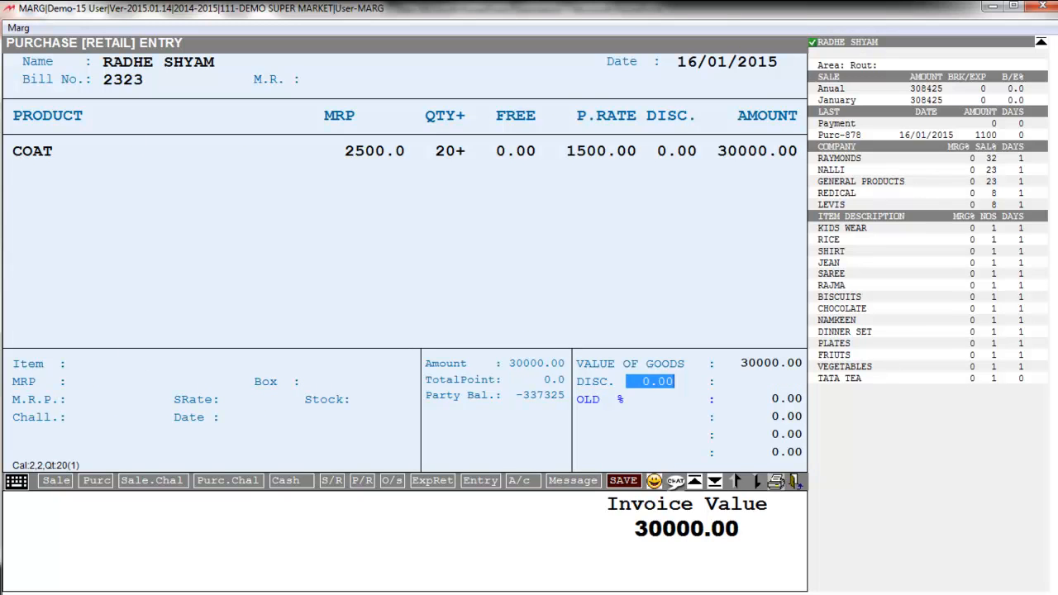
{"action": "key", "text": "Return"}
{"action": "key", "text": "Return"}
{"action": "key", "text": "Left"}
{"action": "key", "text": "Return"}
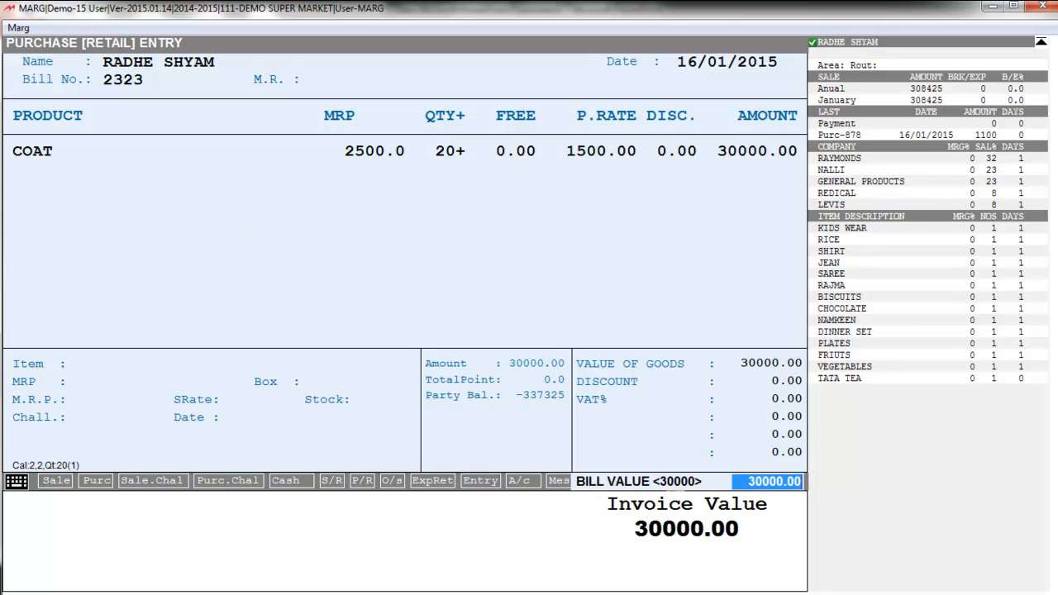
{"action": "key", "text": "Return"}
{"action": "key", "text": "Return"}
{"action": "key", "text": "Return"}
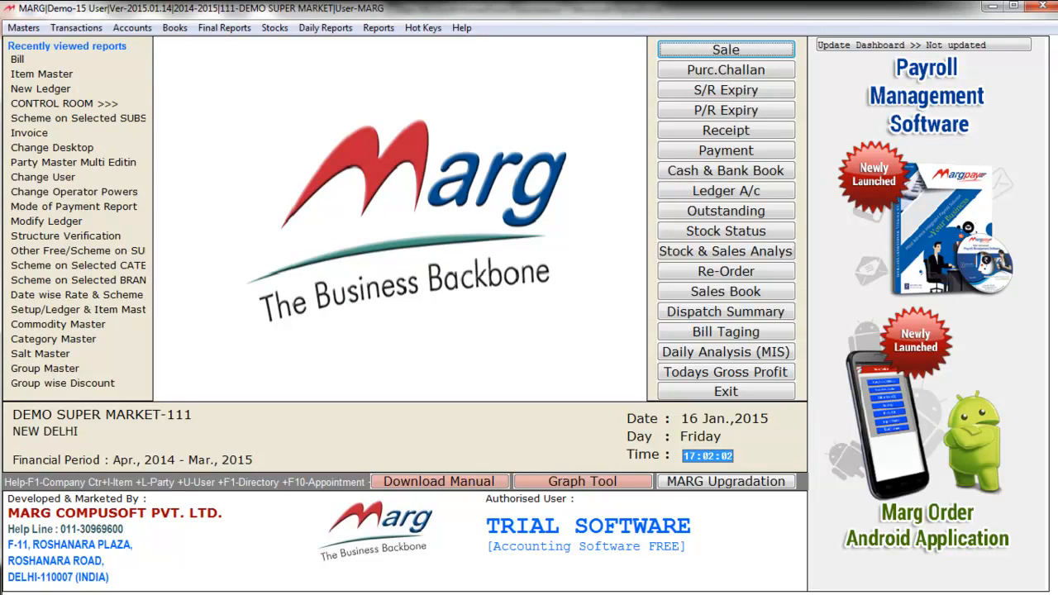
Open sale bill 00001 dated 16/01/2015 and select the CASH ledger as party
{"action": "key", "text": "alt+t"}
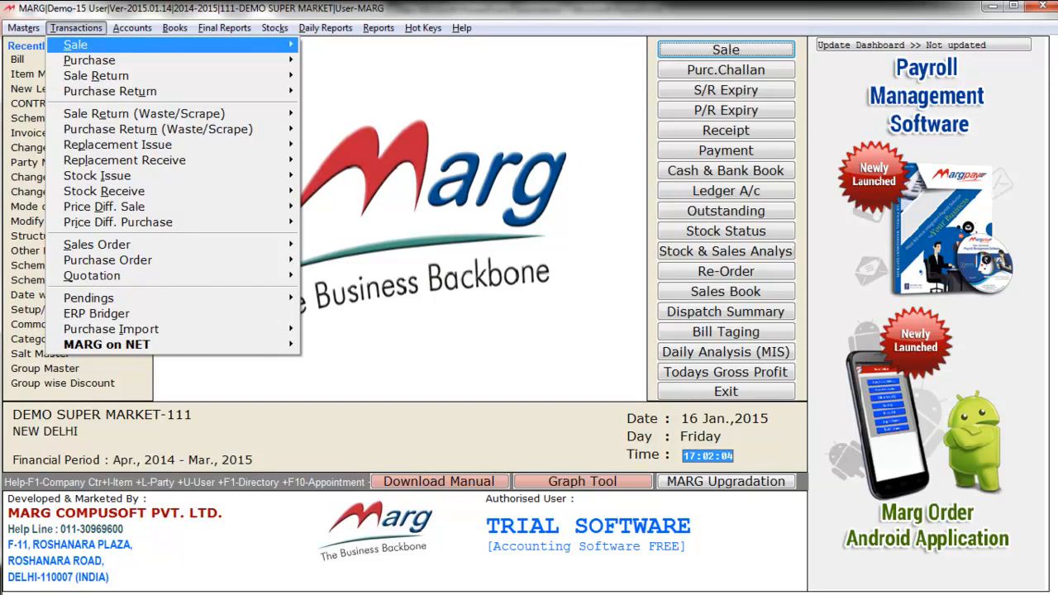
{"action": "key", "text": "Return"}
{"action": "key", "text": "Return"}
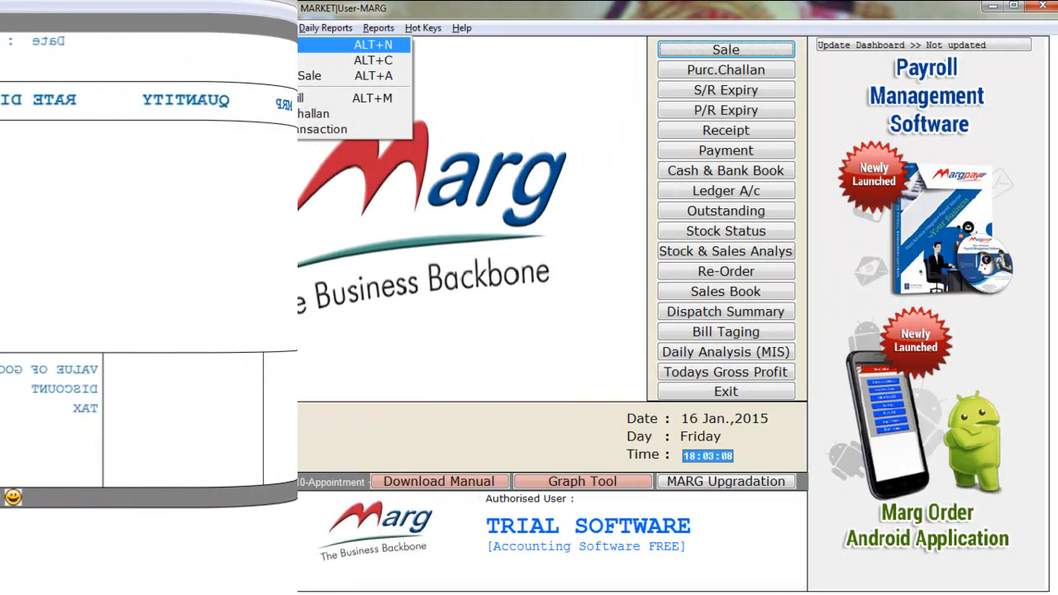
{"action": "key", "text": "Return"}
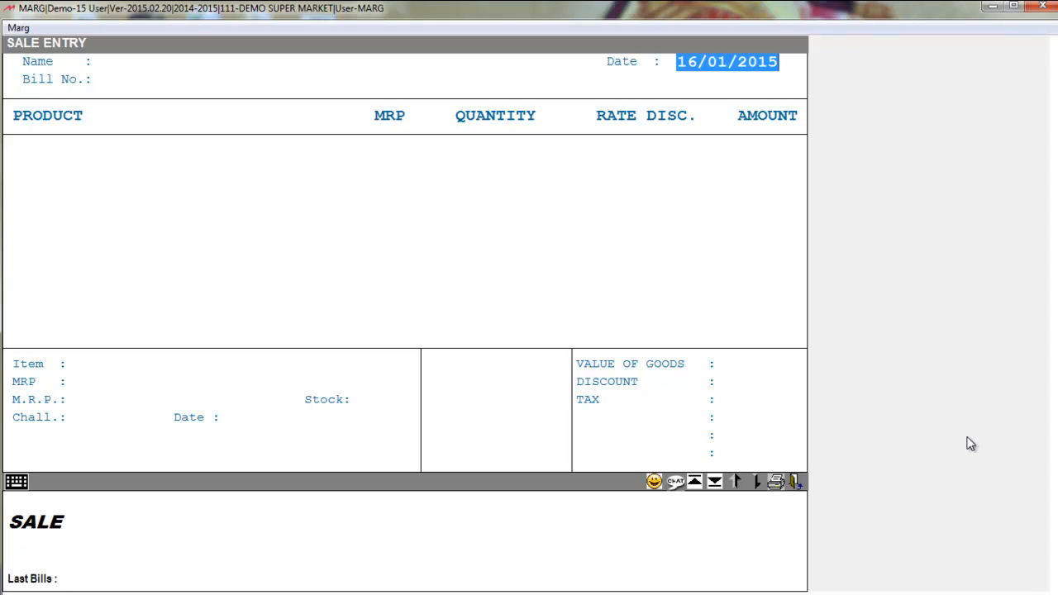
{"action": "key", "text": "Return"}
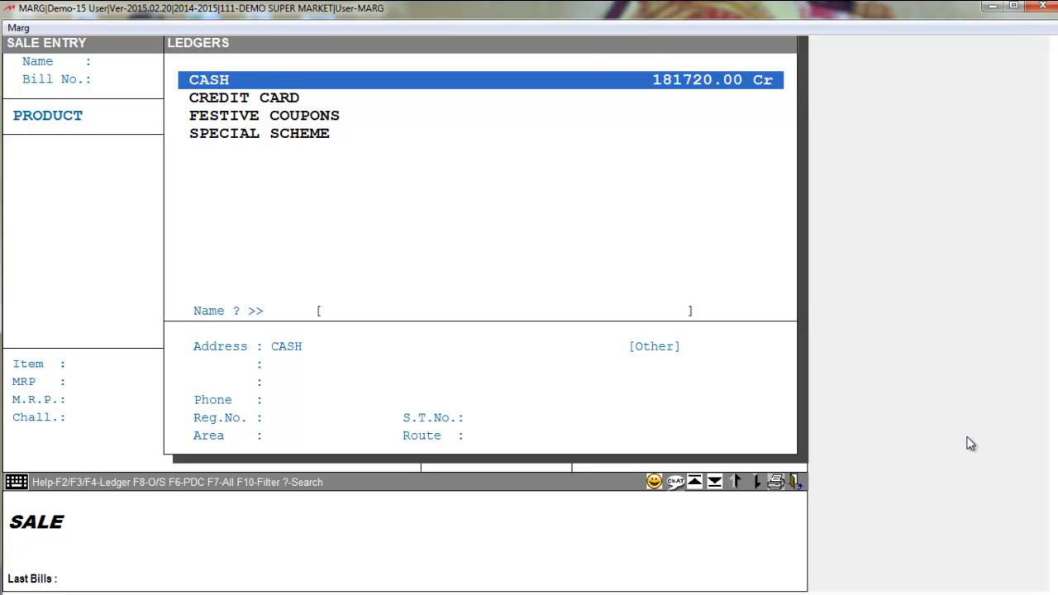
{"action": "key", "text": "F2"}
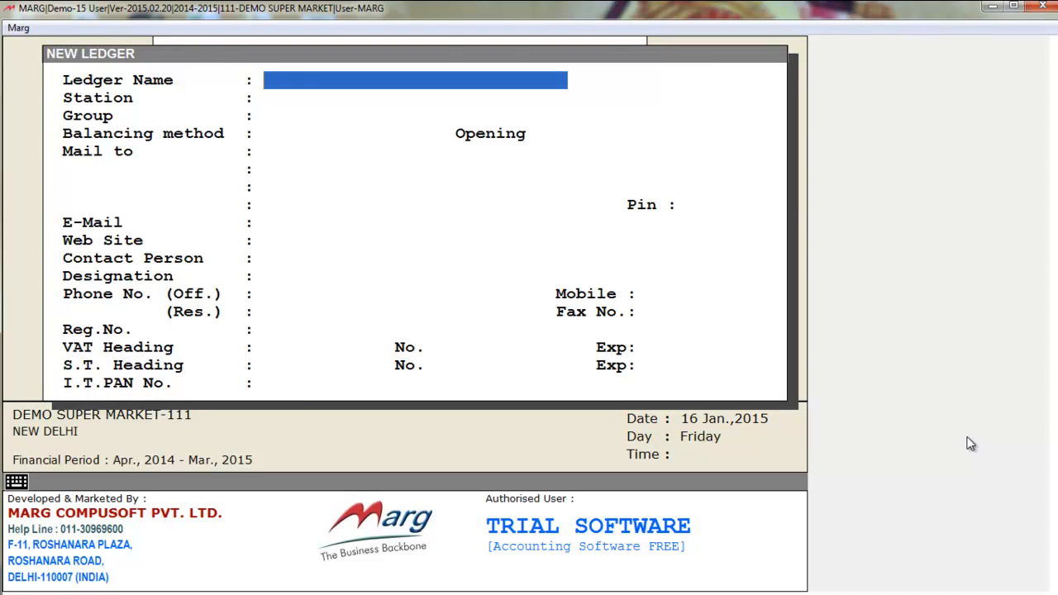
{"action": "key", "text": "Escape"}
{"action": "key", "text": "Return"}
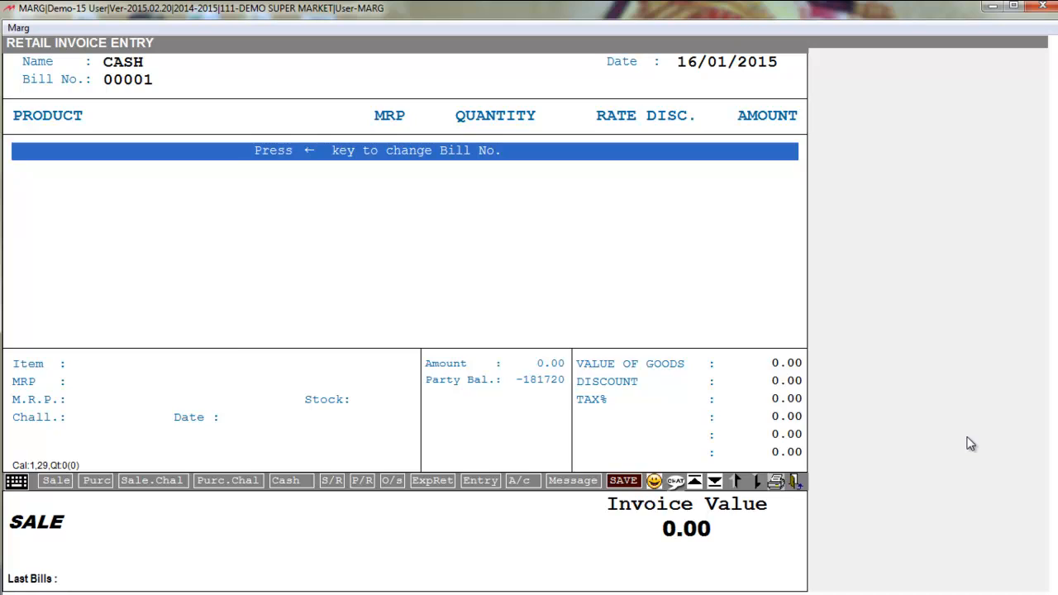
Pick COAT from the product list and accept its 2500.00 batch as the first line
{"action": "key", "text": "Return"}
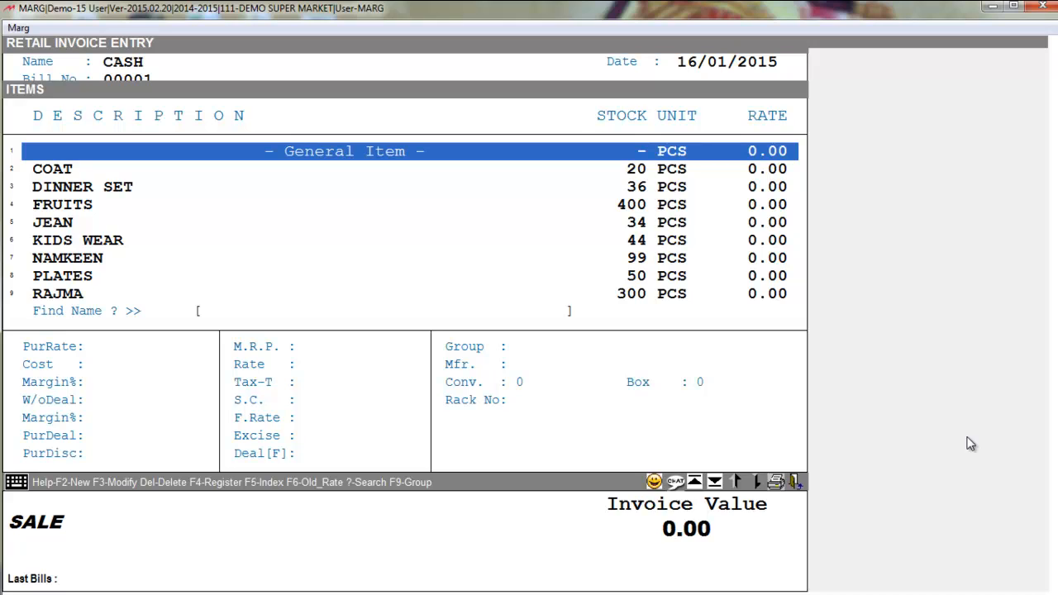
{"action": "key", "text": "Down"}
{"action": "key", "text": "Down"}
{"action": "key", "text": "Down"}
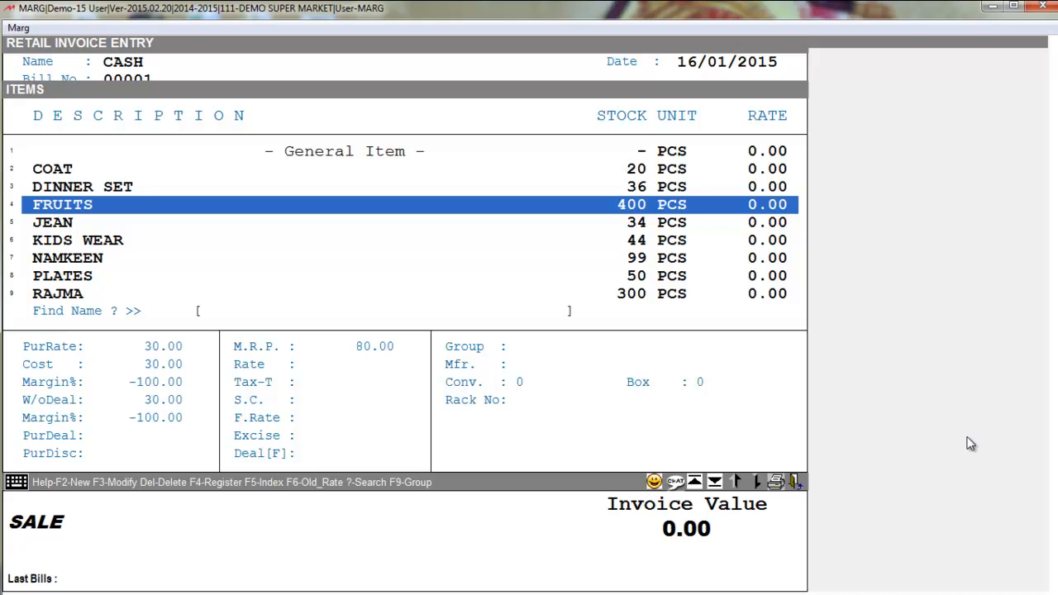
{"action": "key", "text": "F2"}
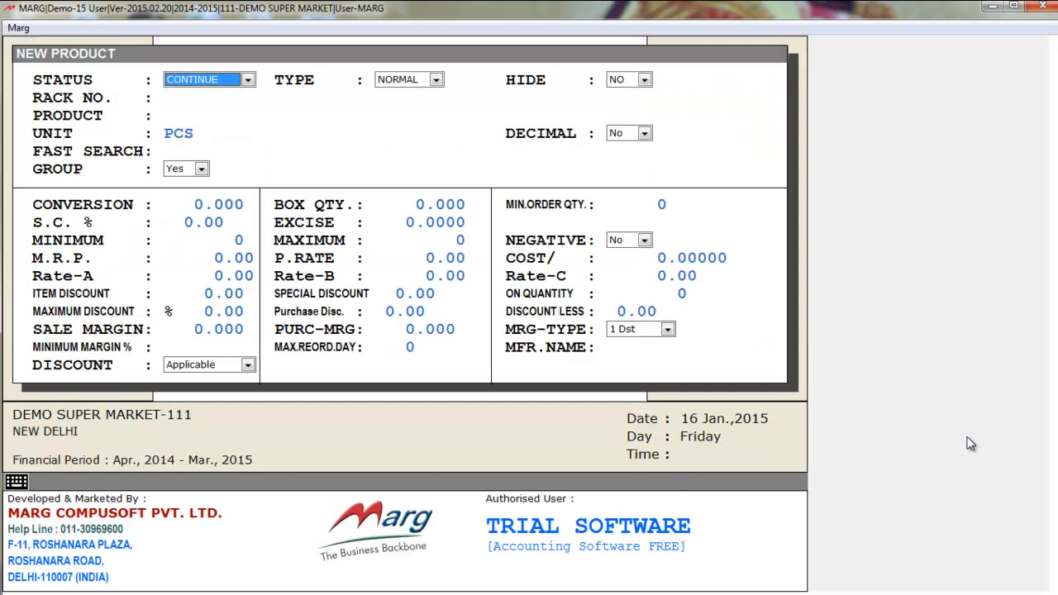
{"action": "key", "text": "Escape"}
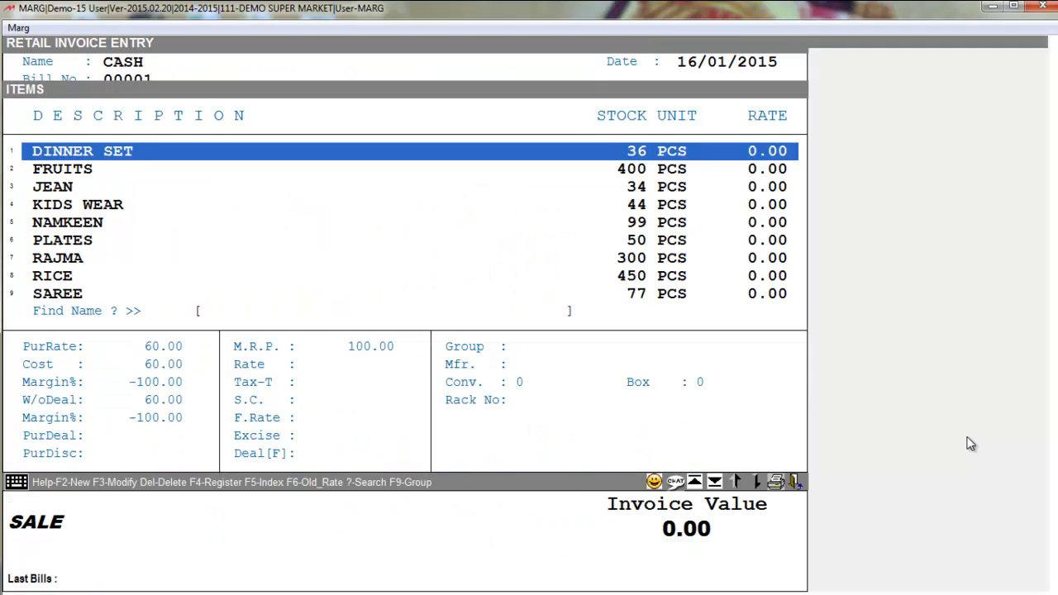
{"action": "key", "text": "Up"}
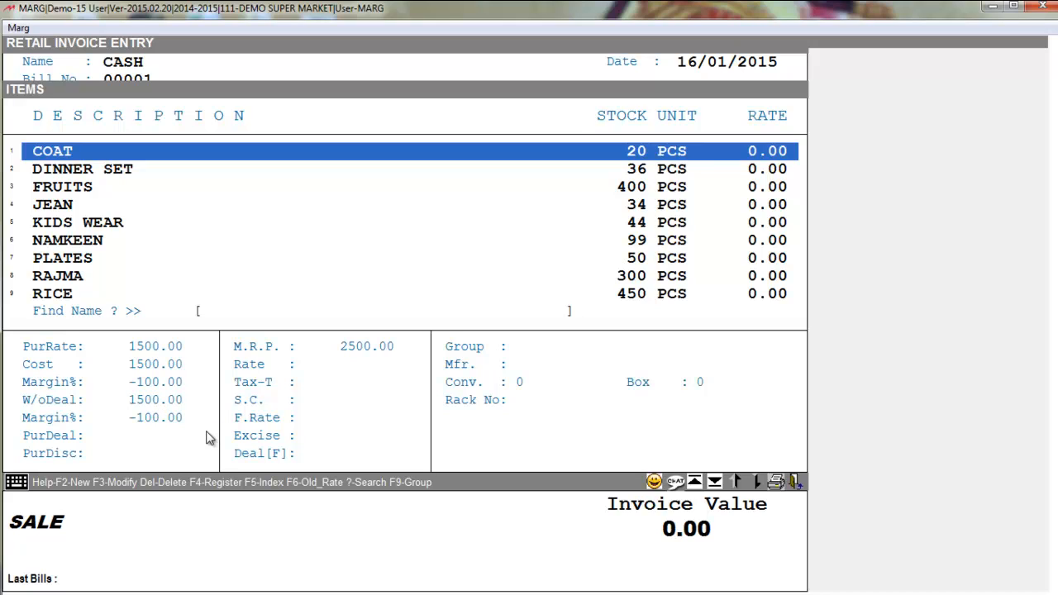
{"action": "key", "text": "Up"}
{"action": "key", "text": "Down"}
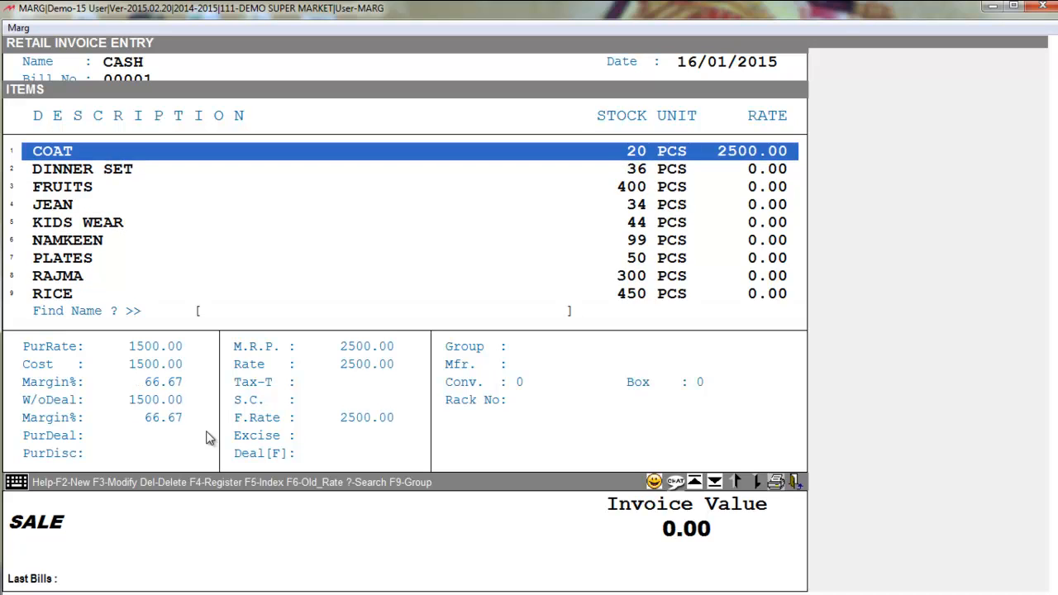
{"action": "key", "text": "Down"}
{"action": "key", "text": "Down"}
{"action": "key", "text": "Up"}
{"action": "key", "text": "Up"}
{"action": "key", "text": "Return"}
{"action": "key", "text": "Return"}
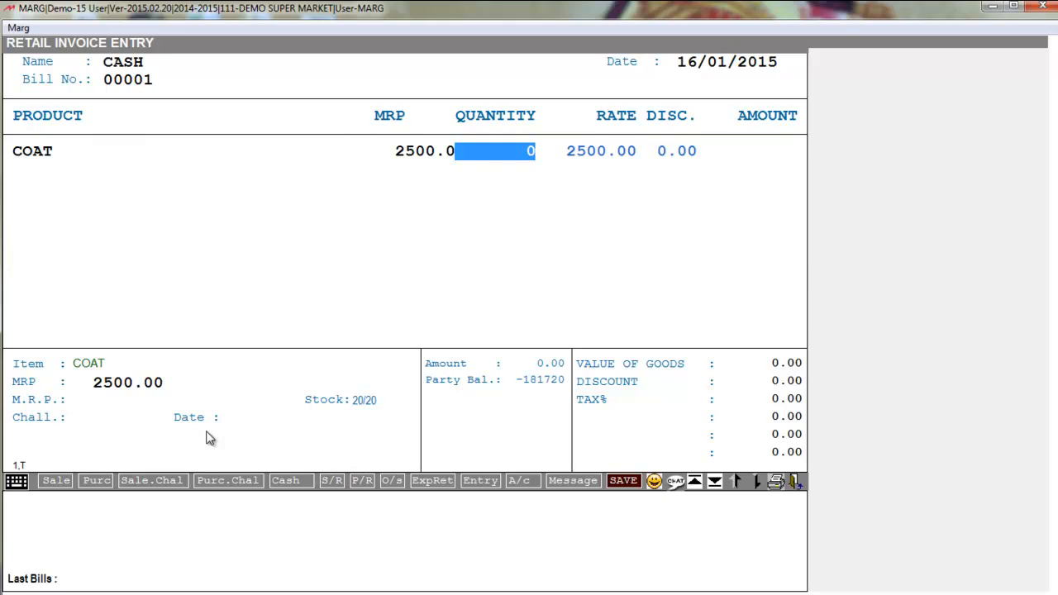
Give the COAT line quantity 1, keeping the 2500.00 rate with no discount
{"action": "type", "text": "1"}
{"action": "key", "text": "Return"}
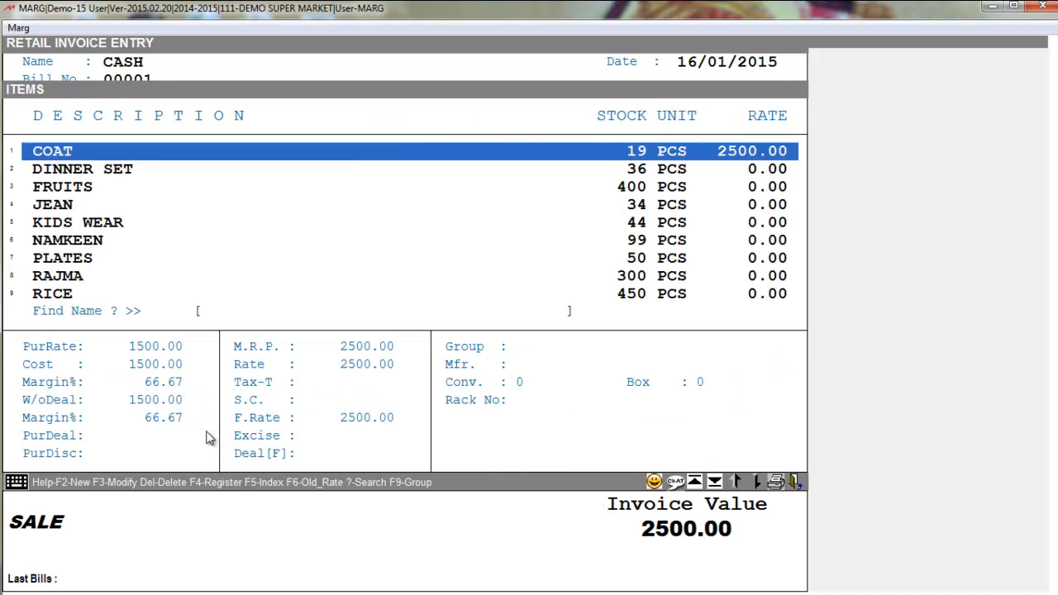
{"action": "key", "text": "Escape"}
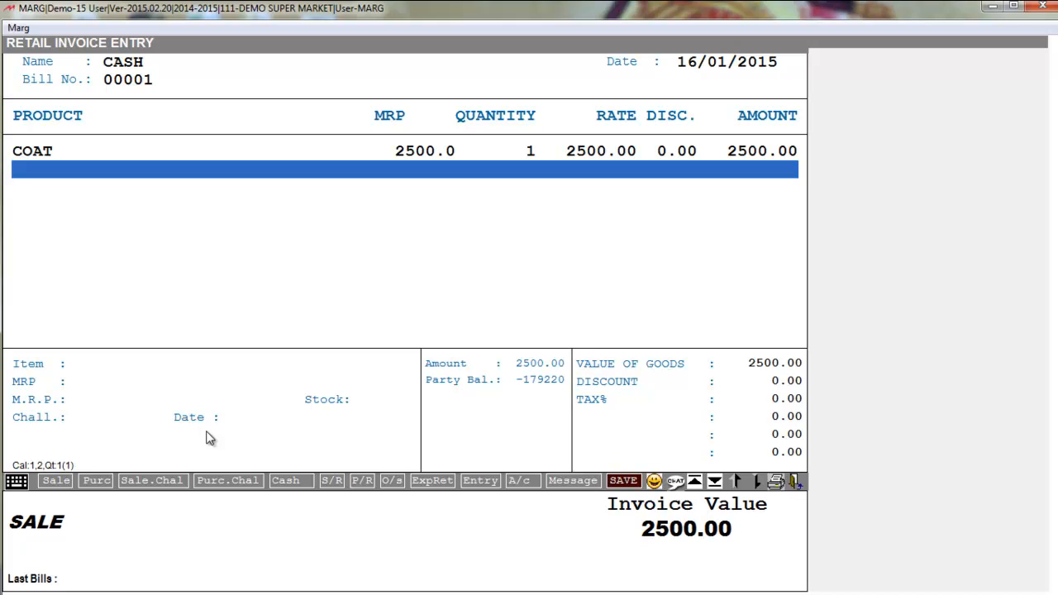
{"action": "key", "text": "Up"}
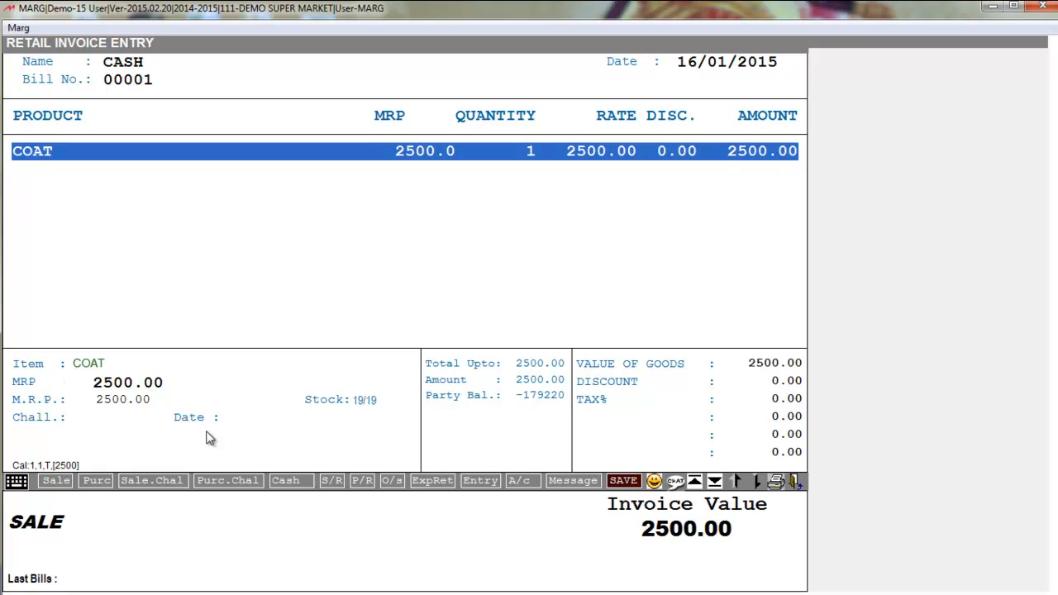
{"action": "key", "text": "Down"}
{"action": "key", "text": "Up"}
{"action": "key", "text": "Return"}
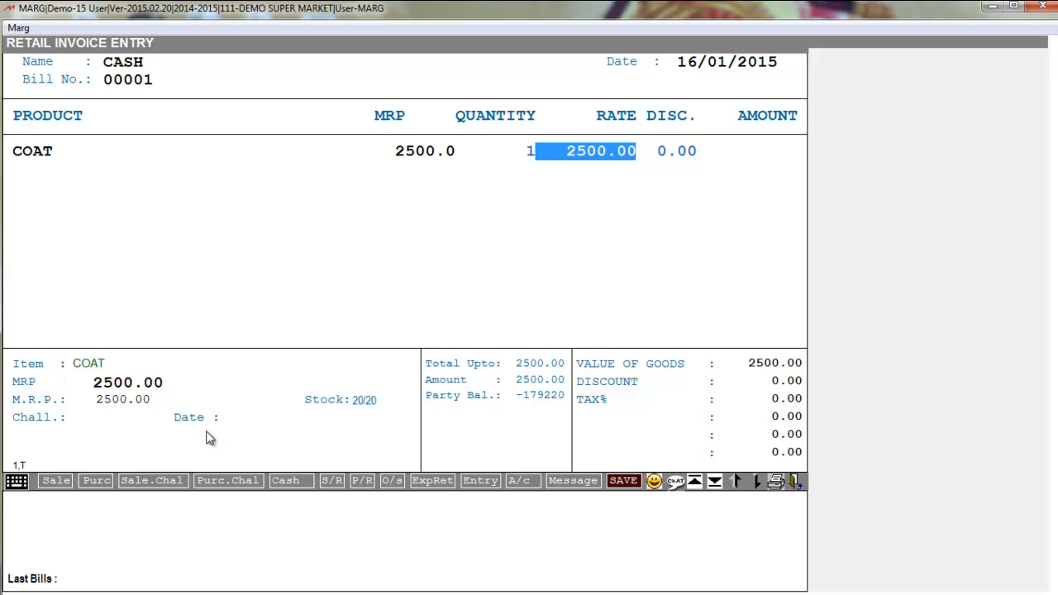
{"action": "key", "text": "Return"}
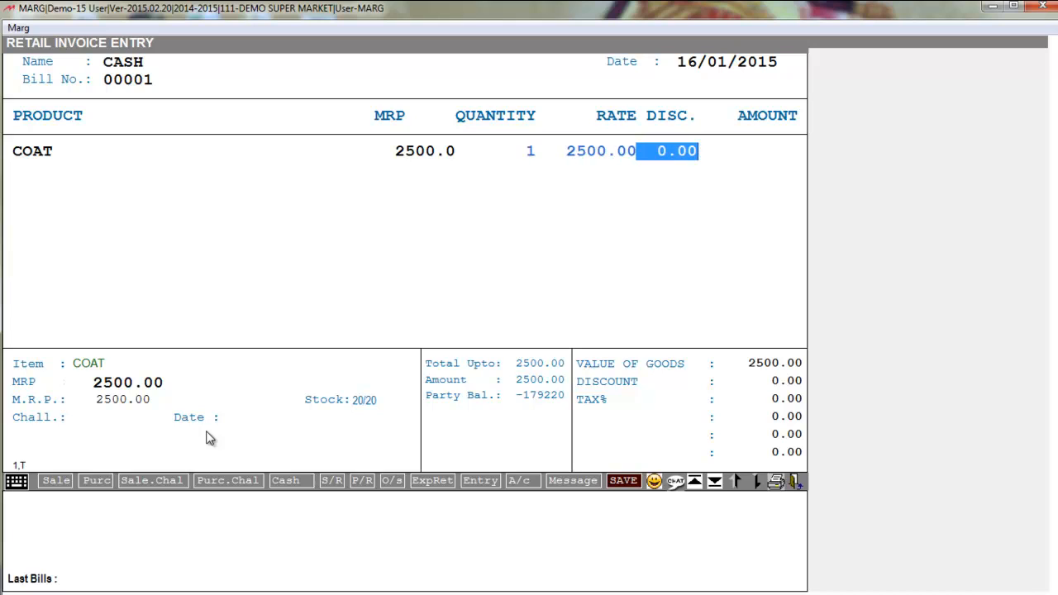
{"action": "key", "text": "Return"}
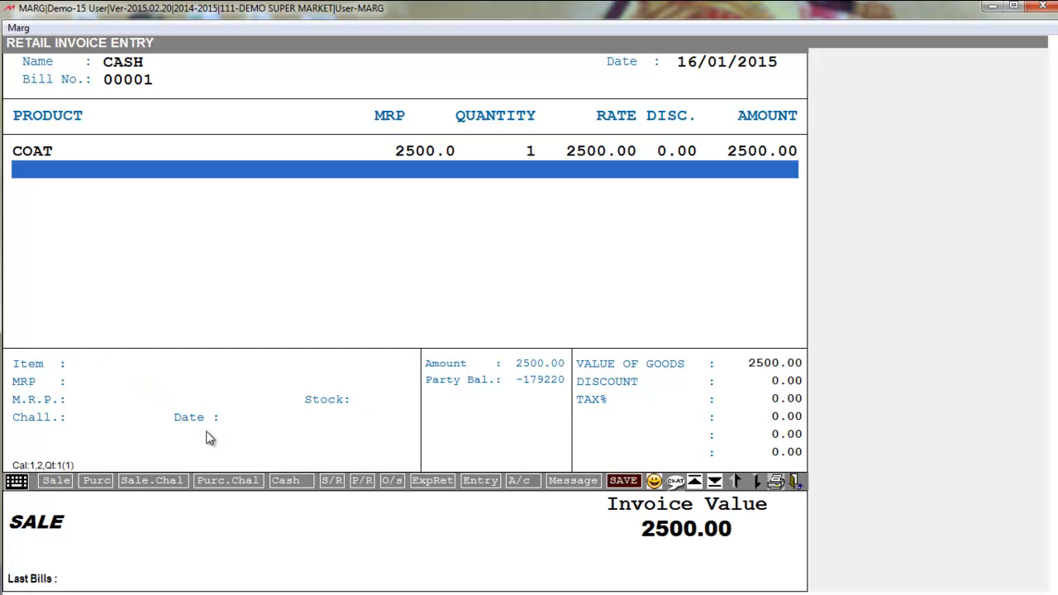
{"action": "key", "text": "Return"}
{"action": "key", "text": "Down"}
{"action": "key", "text": "Down"}
{"action": "key", "text": "Down"}
{"action": "key", "text": "Down"}
{"action": "key", "text": "Down"}
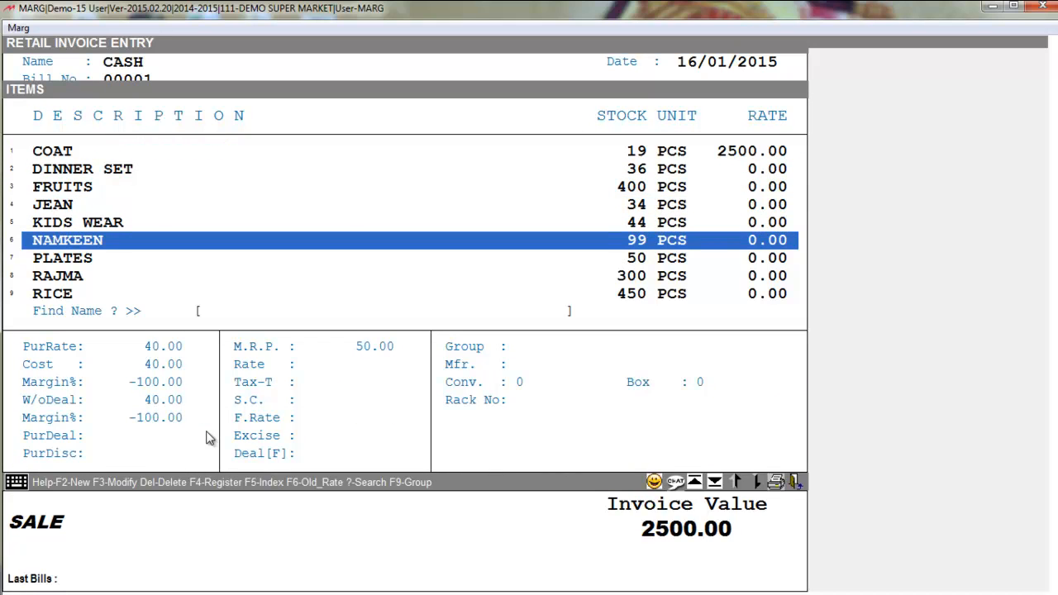
Add 1 FRUITS at 80.00 and save bill 00001 with its 2580.00 total
{"action": "key", "text": "Up"}
{"action": "key", "text": "Up"}
{"action": "key", "text": "Up"}
{"action": "key", "text": "Up"}
{"action": "key", "text": "Down"}
{"action": "key", "text": "Return"}
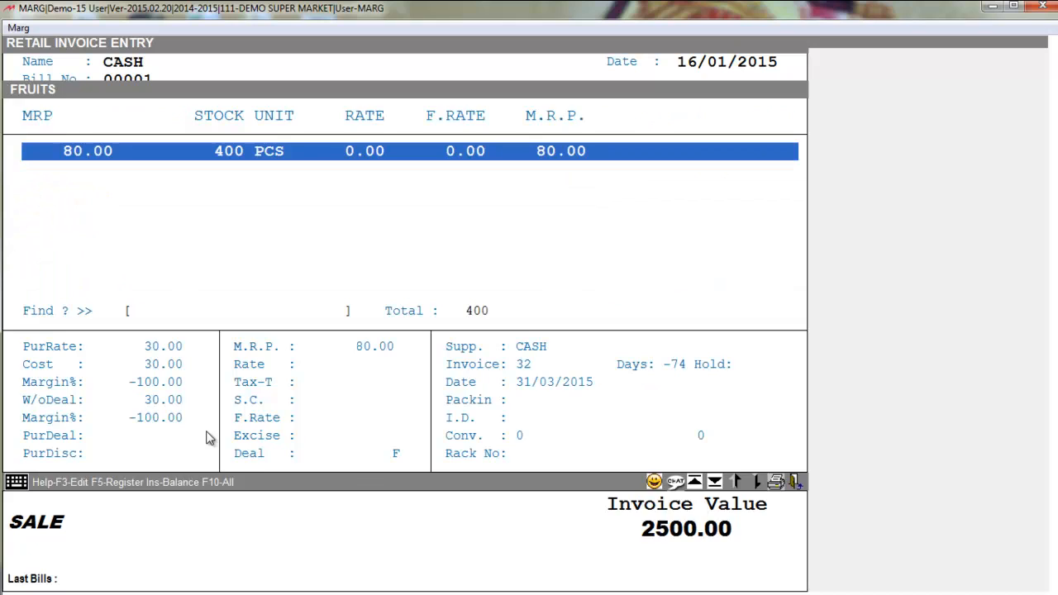
{"action": "key", "text": "Return"}
{"action": "type", "text": "1"}
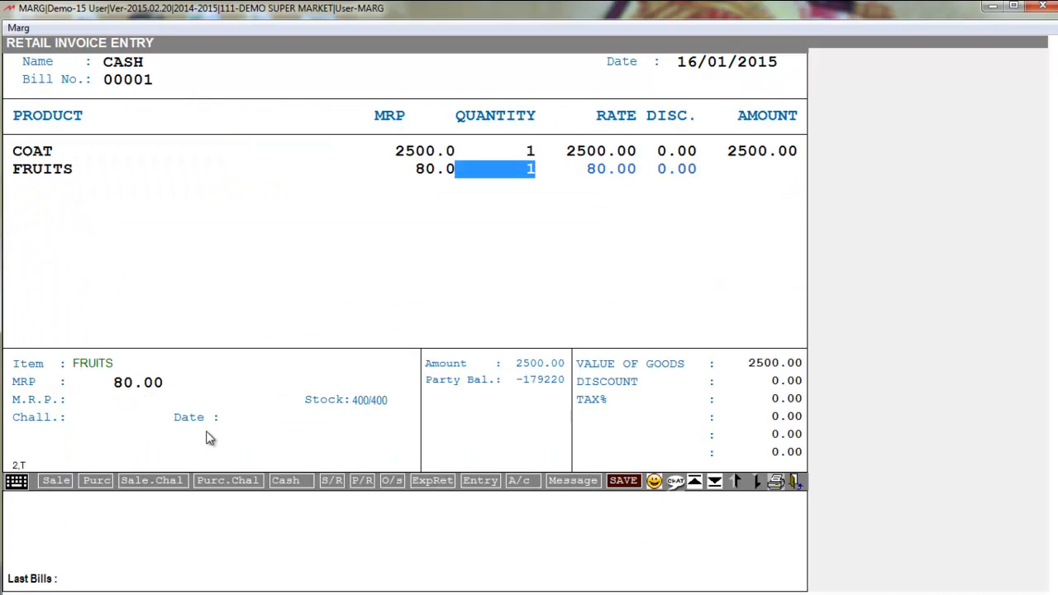
{"action": "key", "text": "Return"}
{"action": "key", "text": "Return"}
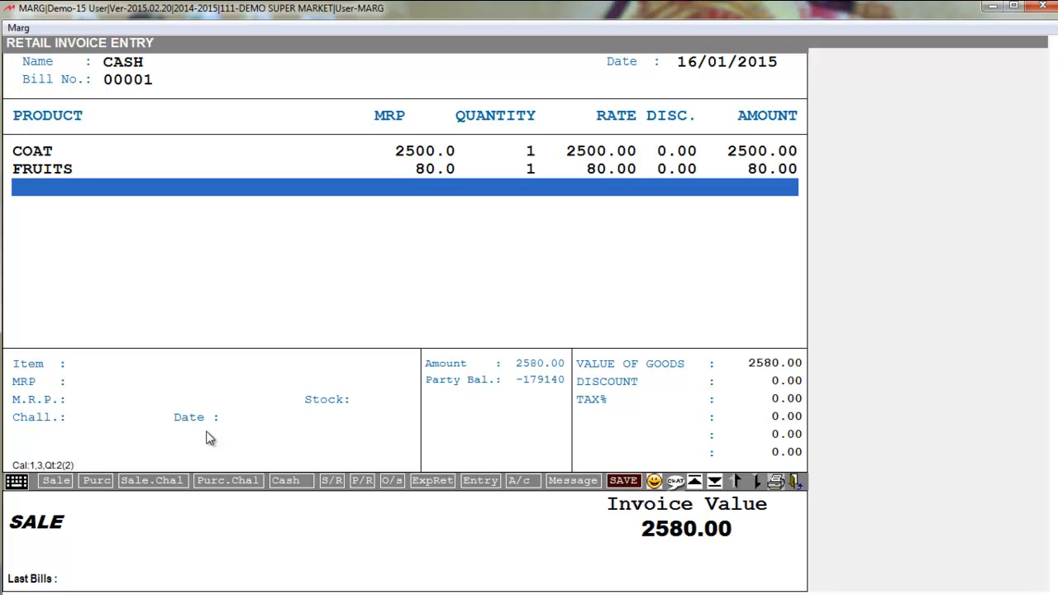
{"action": "key", "text": "Return"}
{"action": "key", "text": "Return"}
{"action": "key", "text": "Return"}
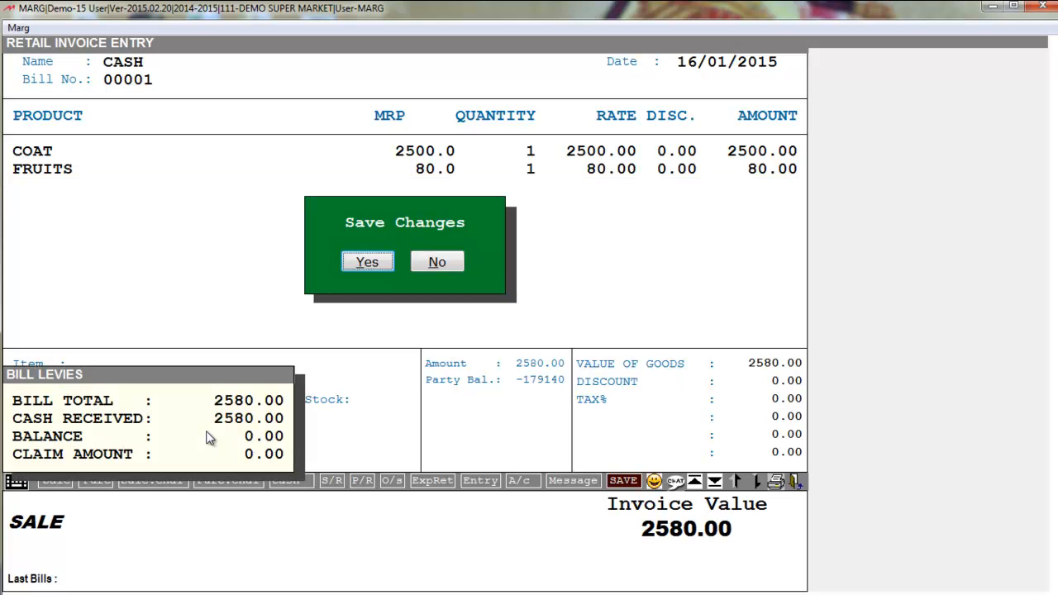
{"action": "key", "text": "Return"}
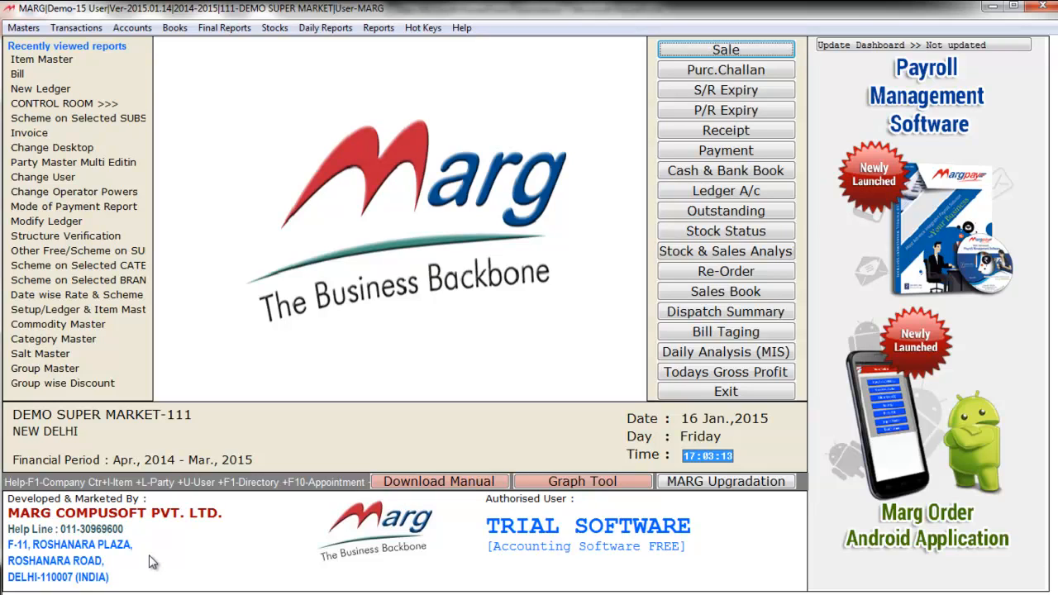
Open sale bill 00006 dated 16/01/2015 for CASH with zero item discount
{"action": "key", "text": "alt+t"}
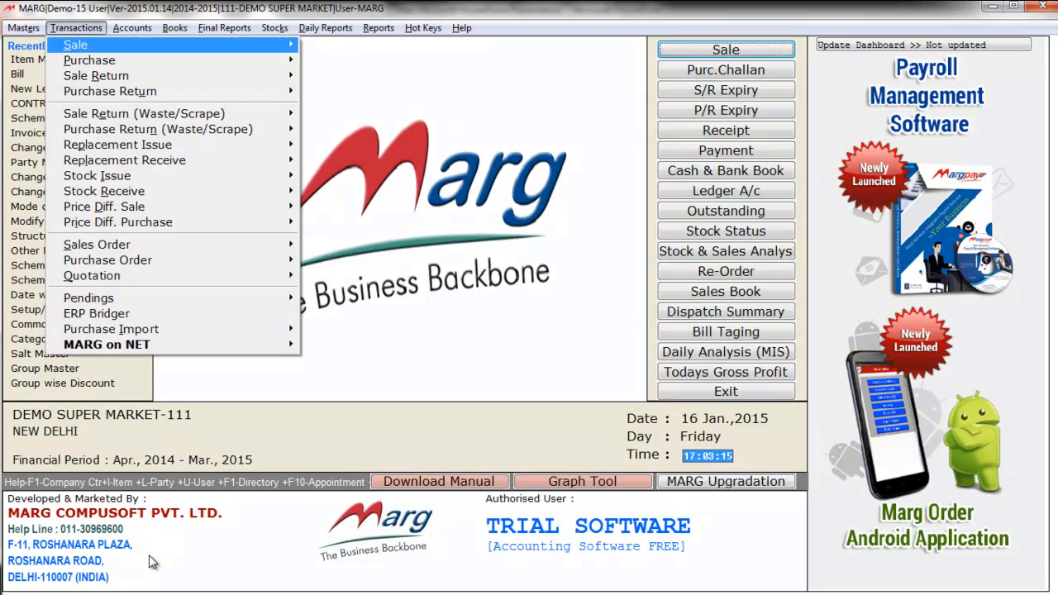
{"action": "key", "text": "Right"}
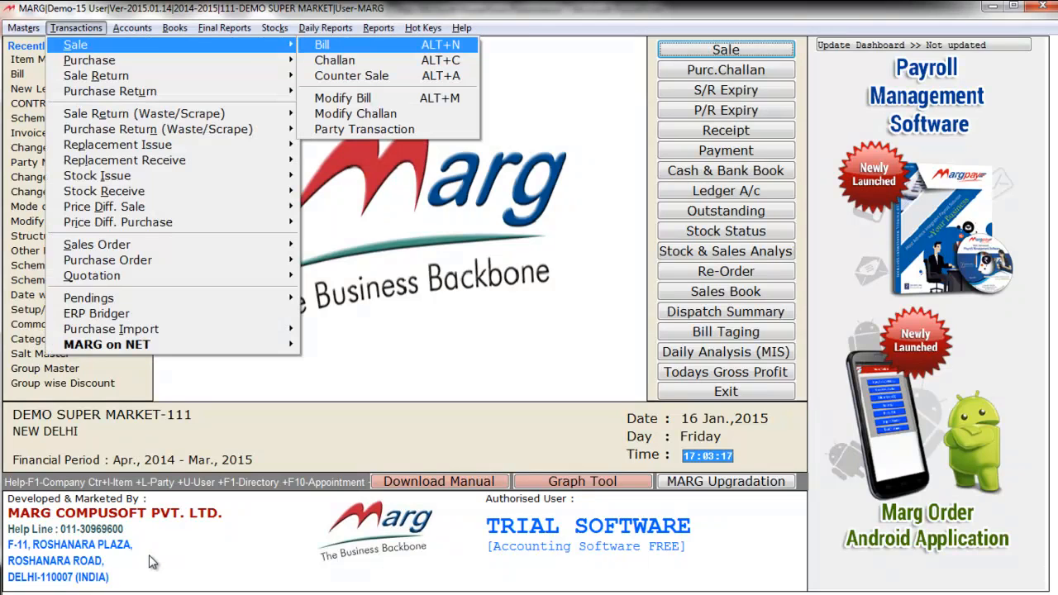
{"action": "key", "text": "Return"}
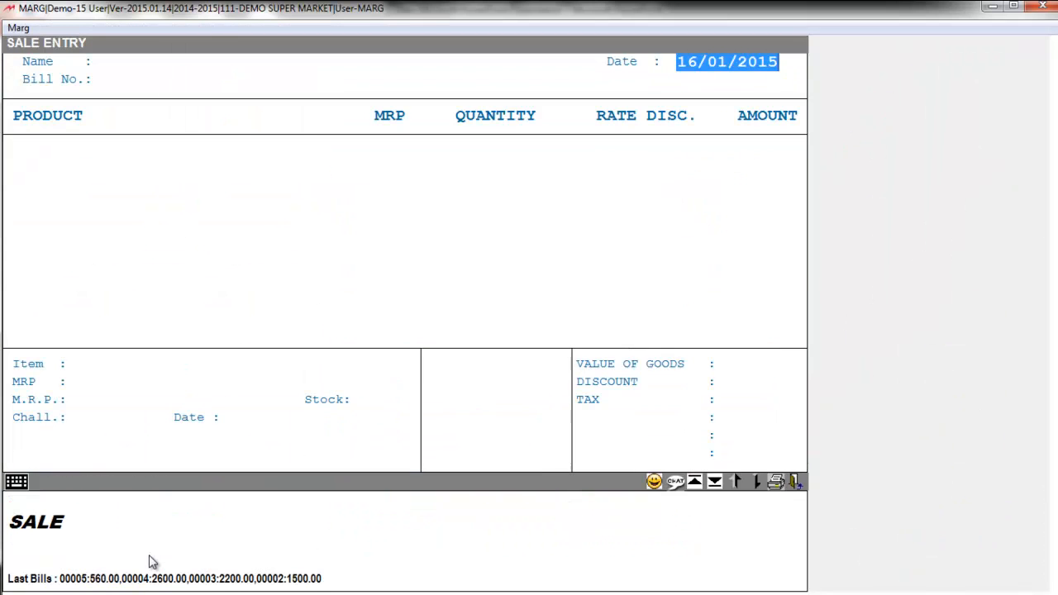
{"action": "key", "text": "Return"}
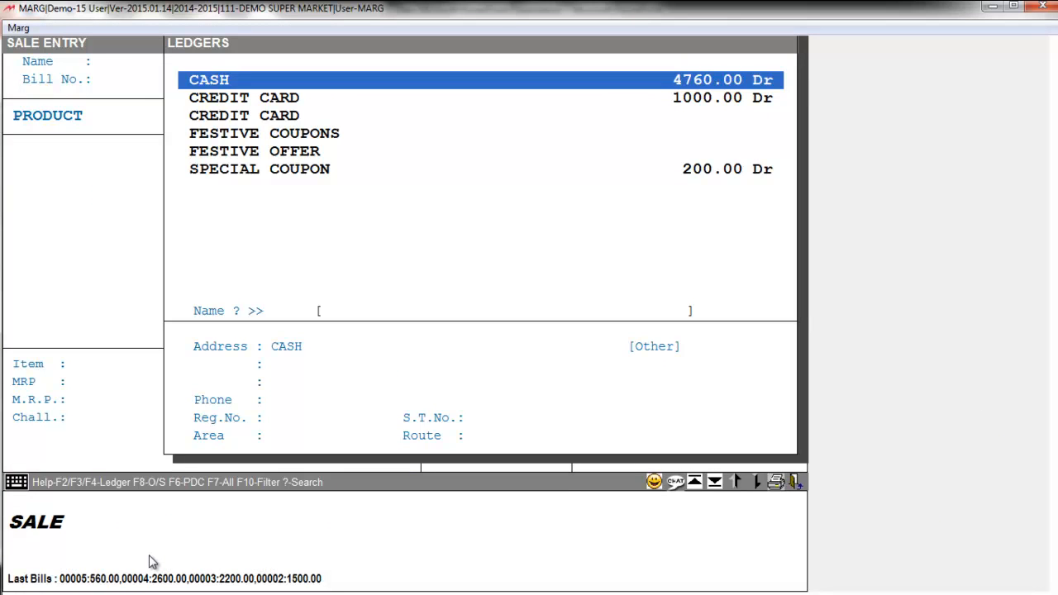
{"action": "key", "text": "Return"}
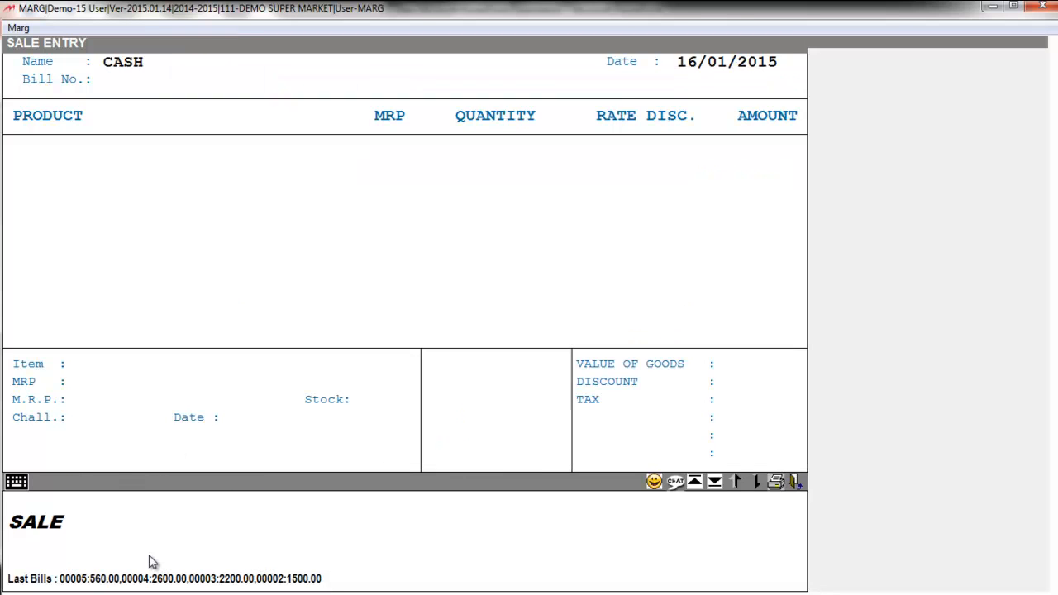
{"action": "key", "text": "Return"}
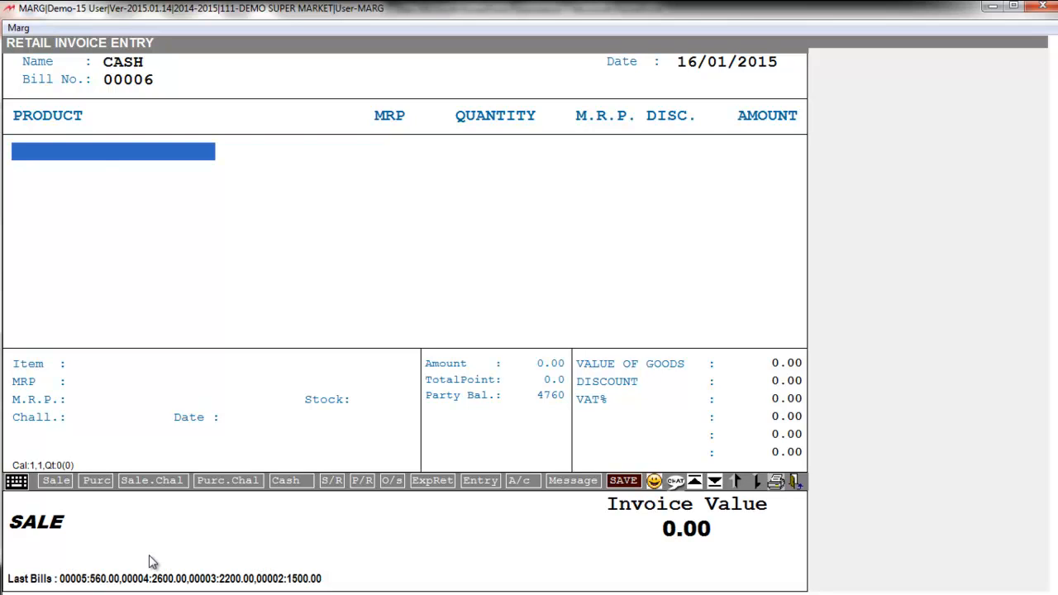
Scan barcode 656436534 twice to add two COATs to cash bill 00006, totalling 5000.00
{"action": "type", "text": "656436534"}
{"action": "key", "text": "Return"}
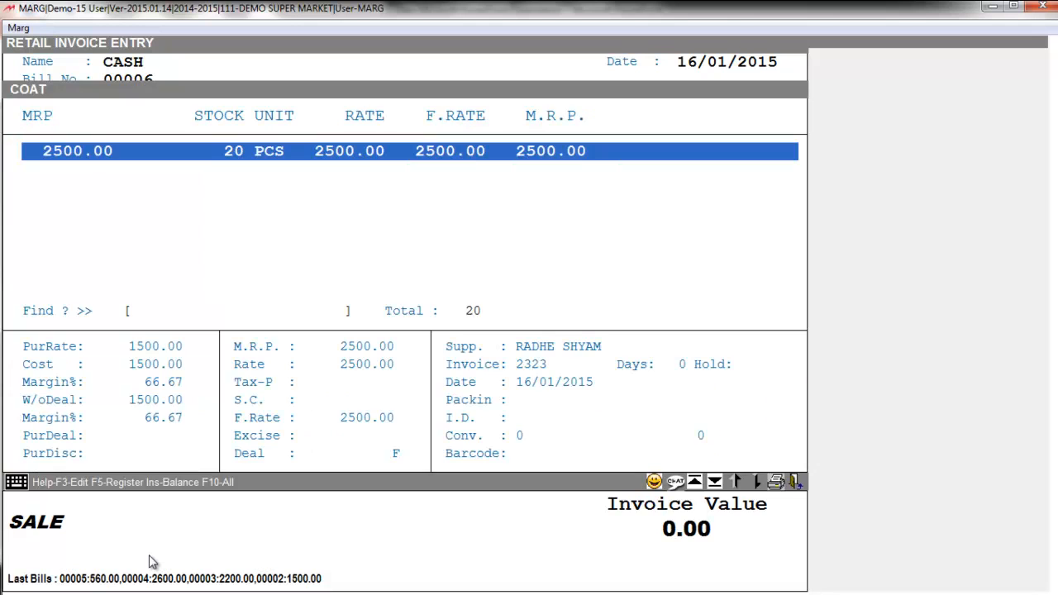
{"action": "key", "text": "Return"}
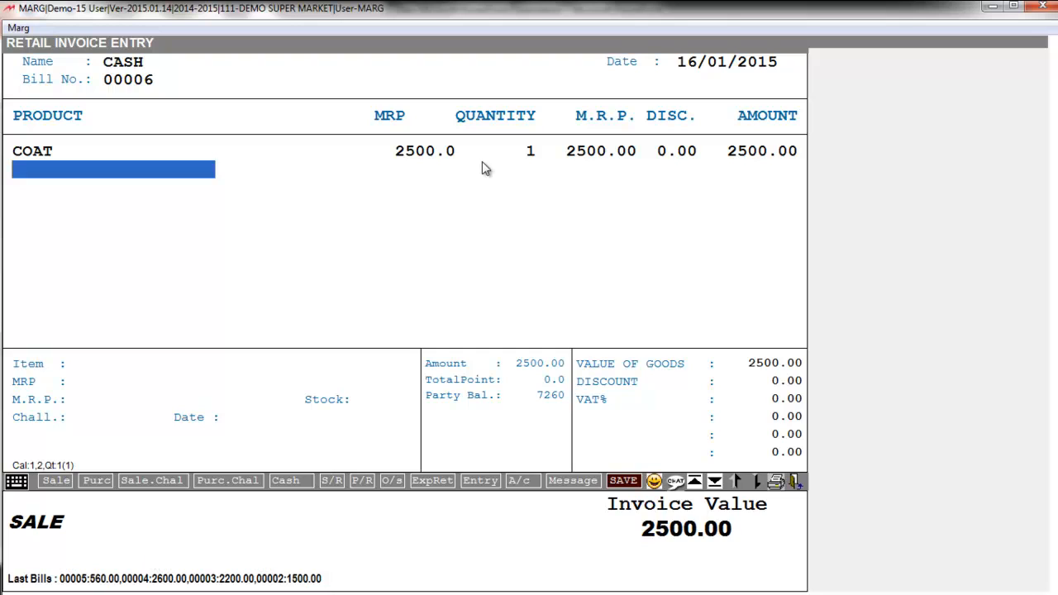
{"action": "type", "text": "656436534"}
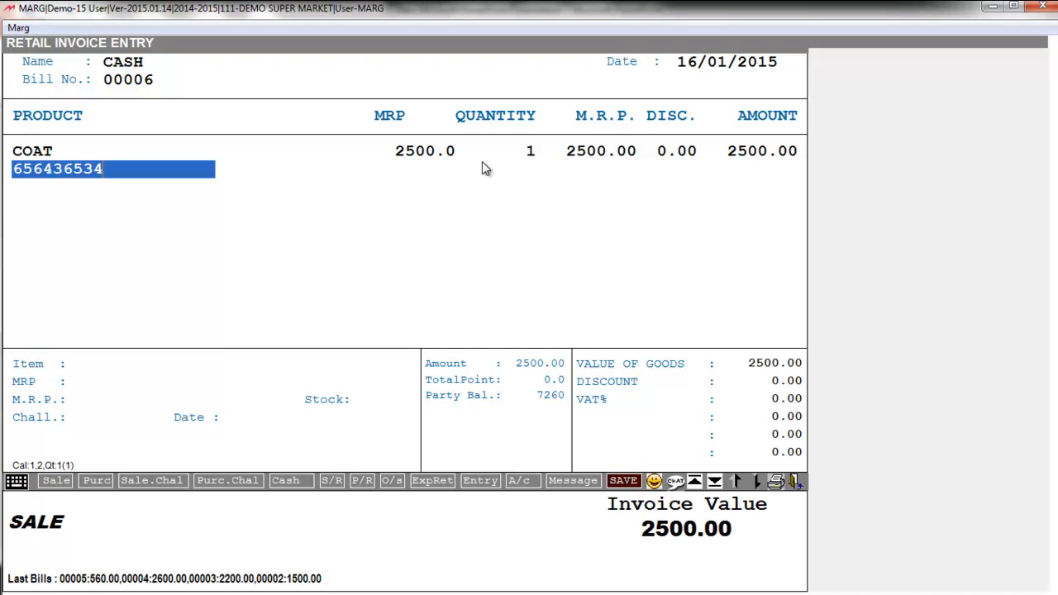
{"action": "key", "text": "Return"}
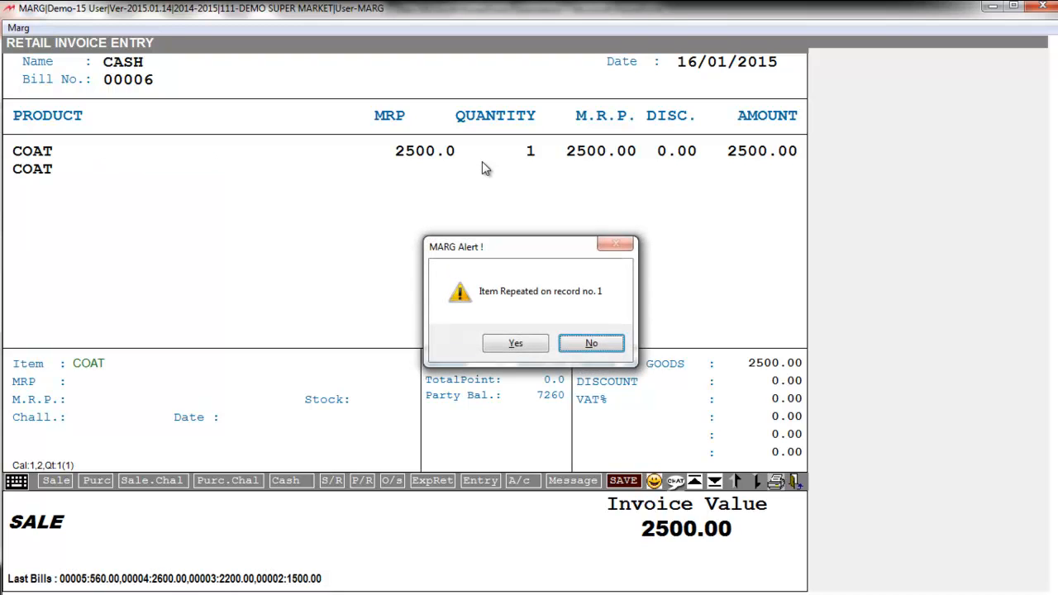
{"action": "key", "text": "Return"}
{"action": "key", "text": "Return"}
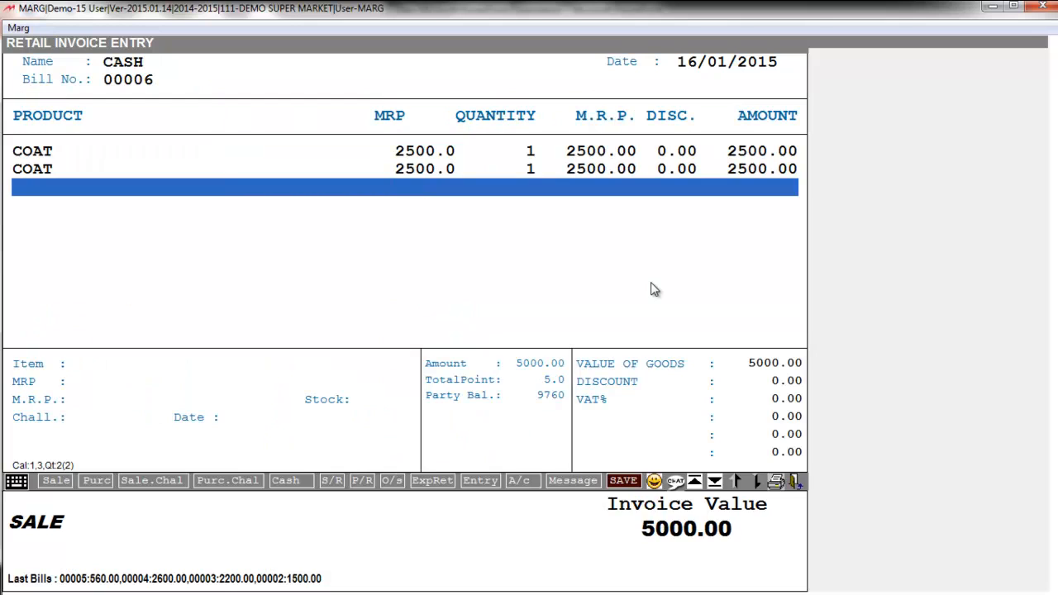
Finish the product lines and skip scheme and discount to reach the payment breakdown
{"action": "key", "text": "Return"}
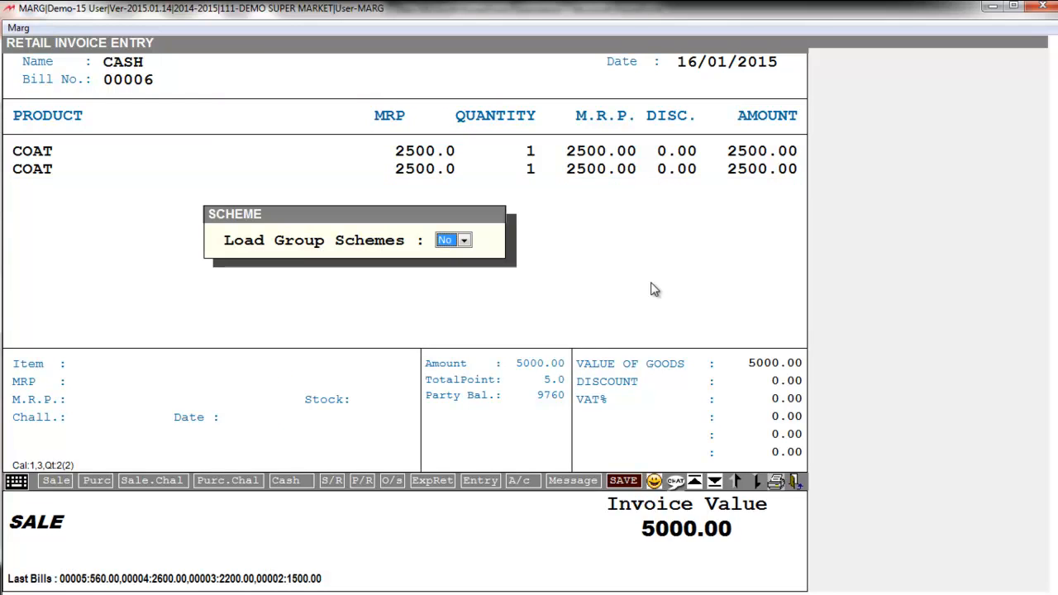
{"action": "key", "text": "Return"}
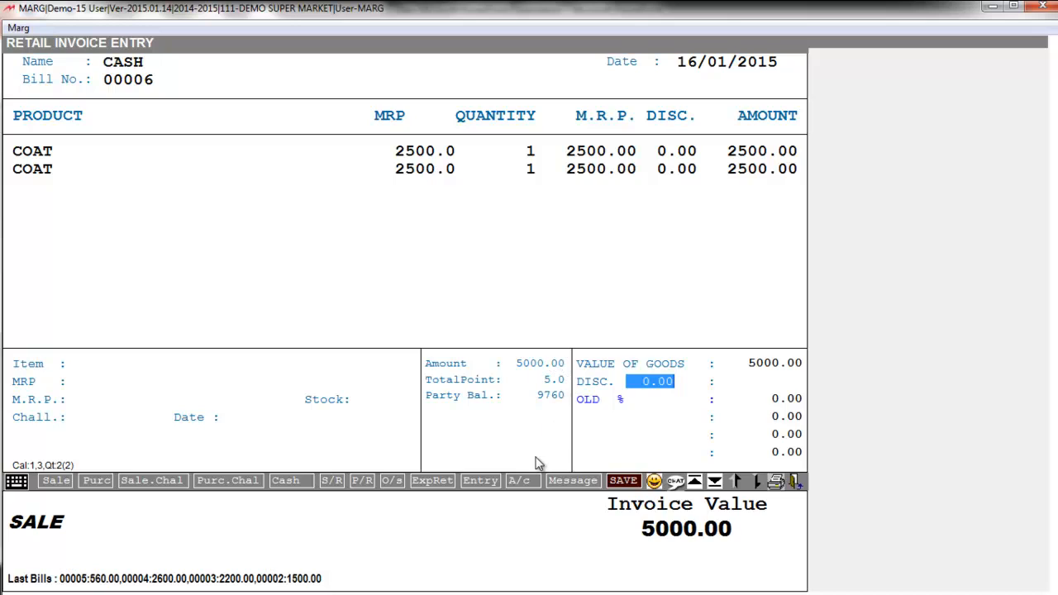
{"action": "key", "text": "Return"}
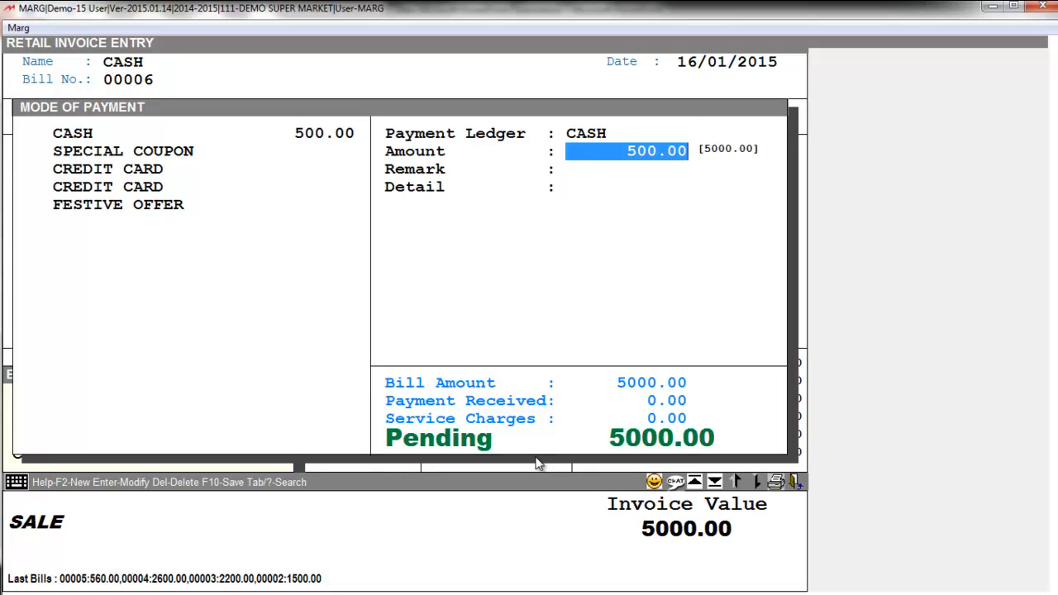
Enter 2000 as the CASH amount on bill 00006, leaving 3000.00 pending
{"action": "type", "text": "0"}
{"action": "type", "text": "2000"}
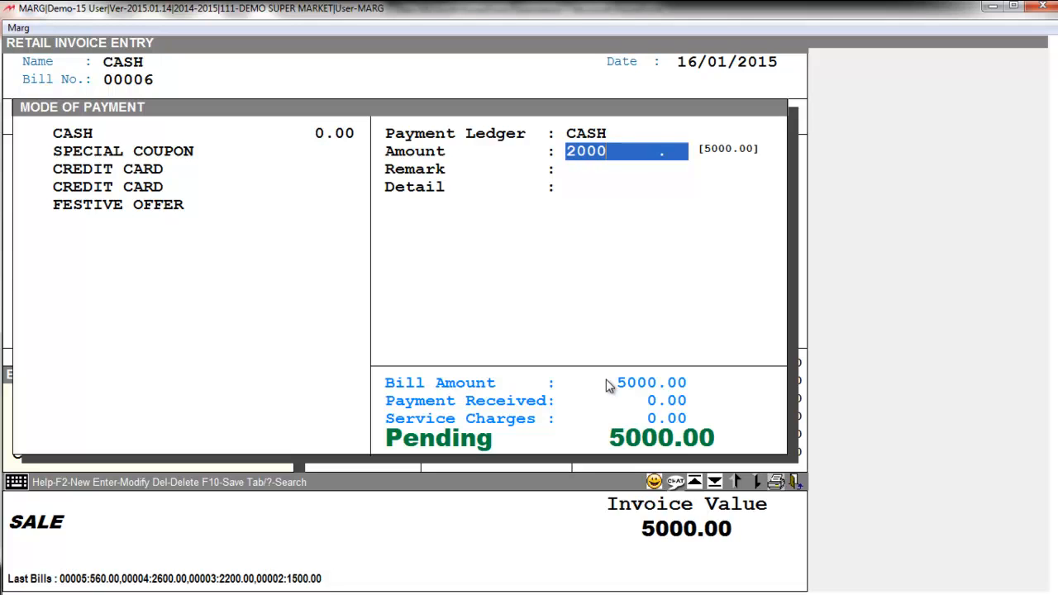
{"action": "key", "text": "Return"}
{"action": "key", "text": "Return"}
{"action": "key", "text": "Return"}
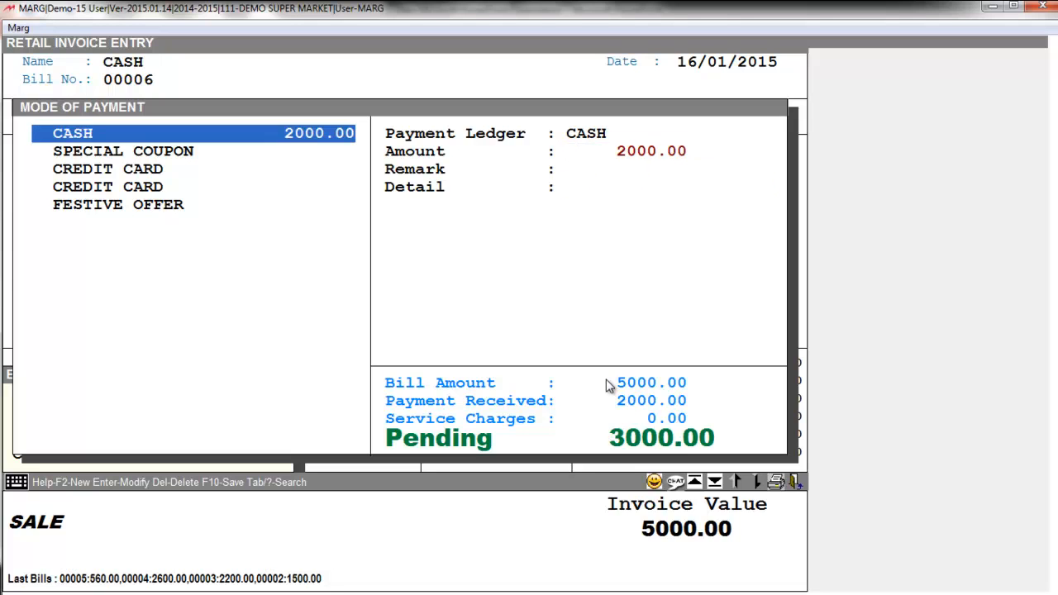
{"action": "key", "text": "Down"}
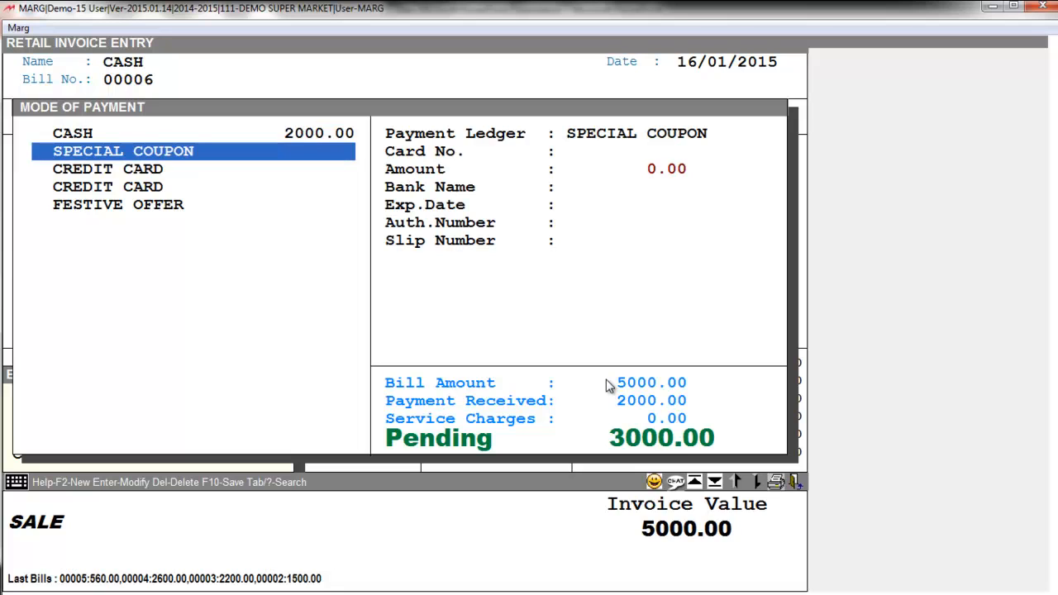
Record a 500 SPECIAL COUPON payment with its coupon number
{"action": "key", "text": "Return"}
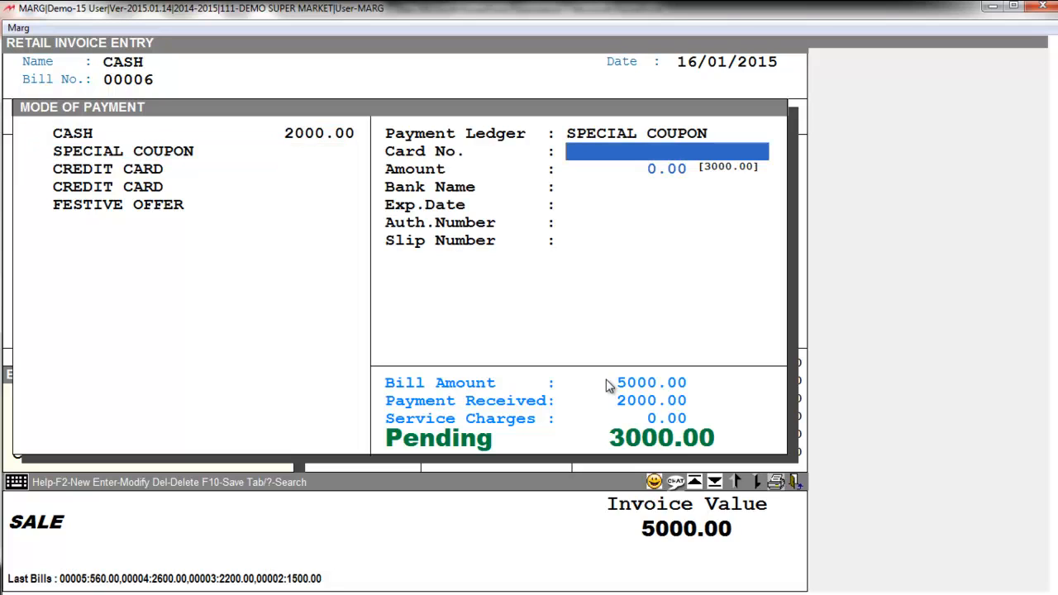
{"action": "type", "text": "8767656"}
{"action": "key", "text": "Return"}
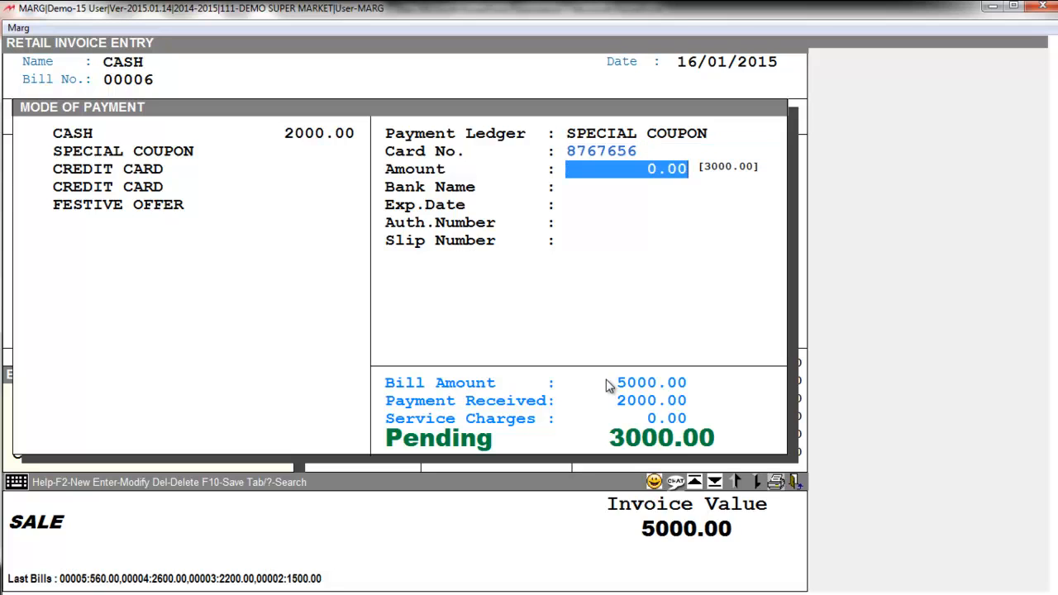
{"action": "type", "text": "500"}
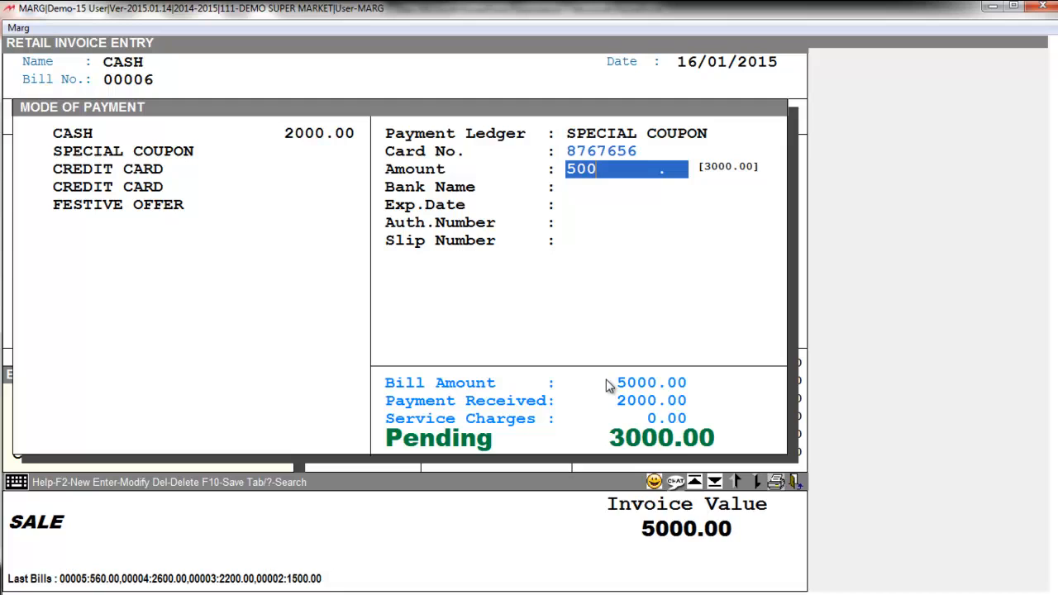
{"action": "key", "text": "Return"}
{"action": "key", "text": "Return"}
{"action": "key", "text": "Return"}
{"action": "key", "text": "Return"}
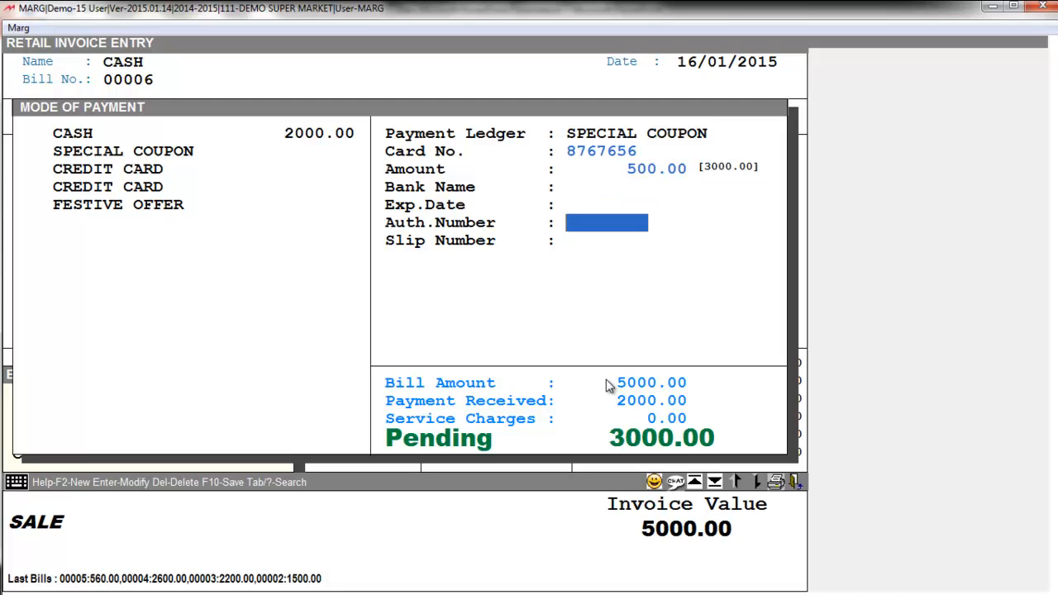
{"action": "key", "text": "Return"}
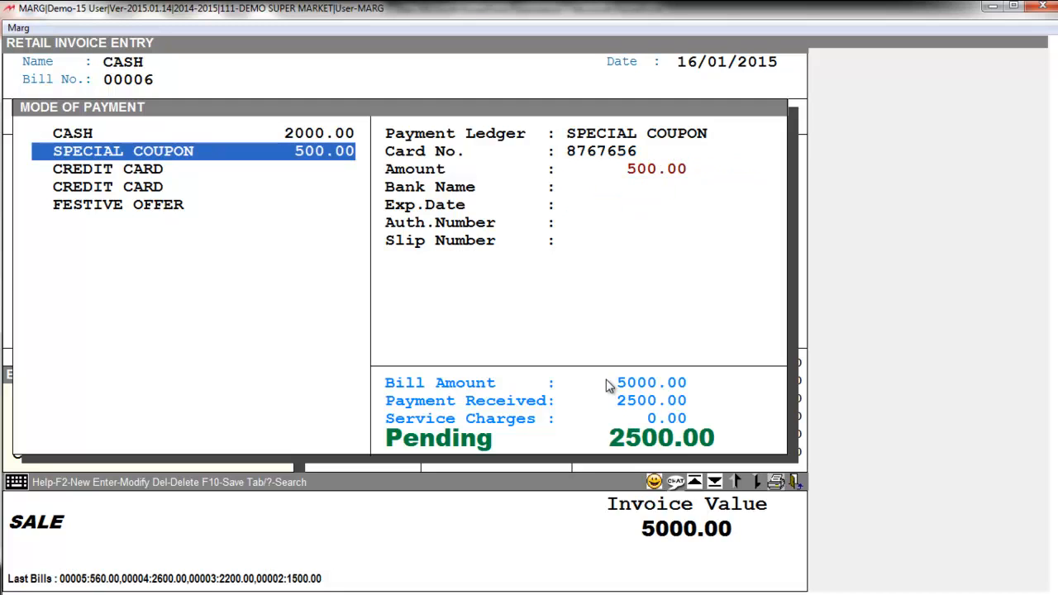
Record a 2500 CREDIT CARD payment with the card number, correcting a mistyped entry
{"action": "key", "text": "Down"}
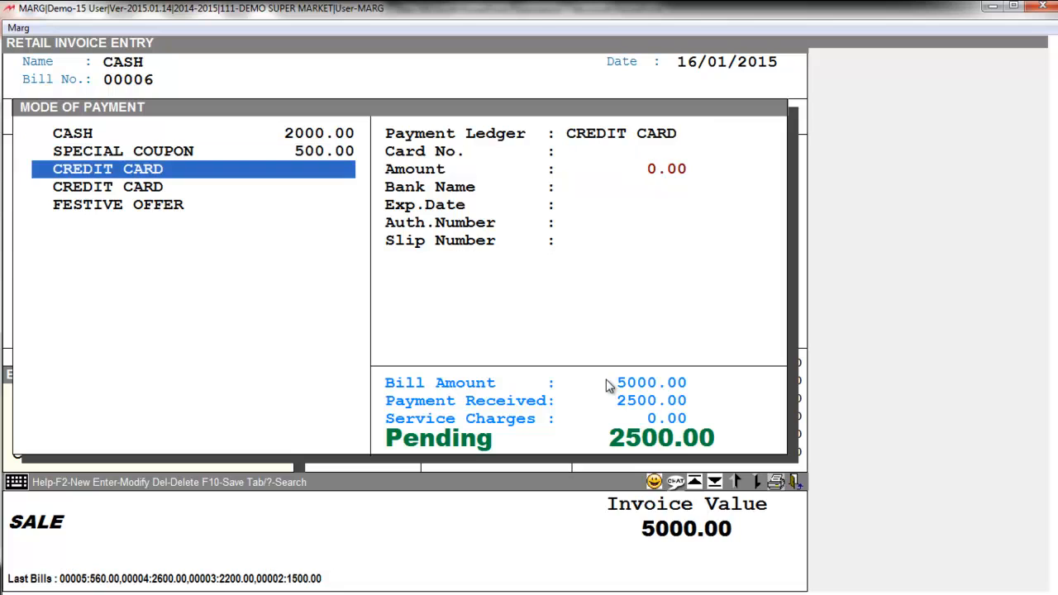
{"action": "key", "text": "Return"}
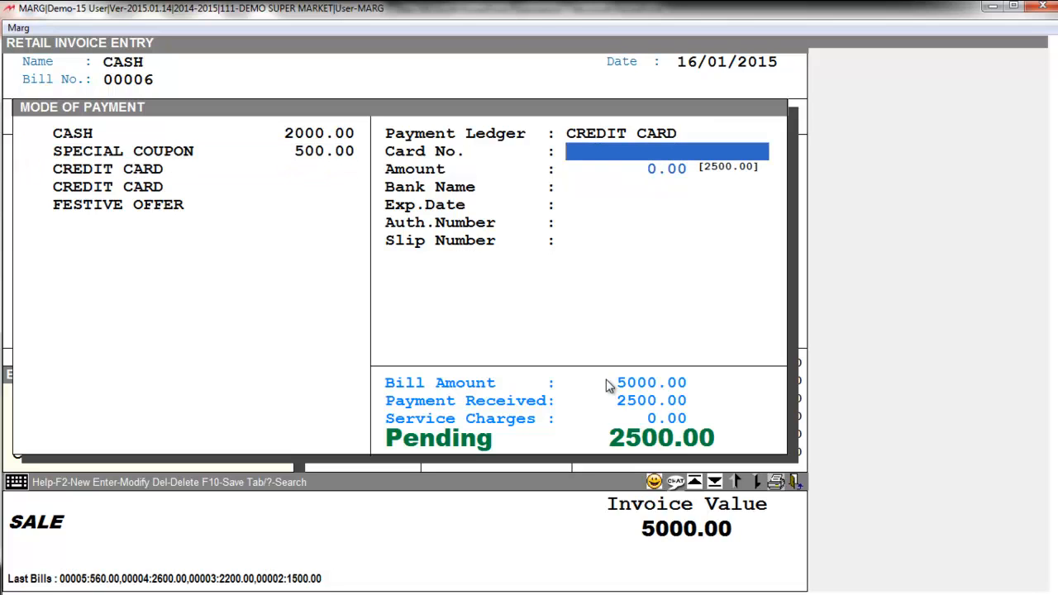
{"action": "type", "text": "2500"}
{"action": "key", "text": "Home"}
{"action": "key", "text": "Delete"}
{"action": "key", "text": "Delete"}
{"action": "key", "text": "Delete"}
{"action": "key", "text": "Delete"}
{"action": "type", "text": "877656654"}
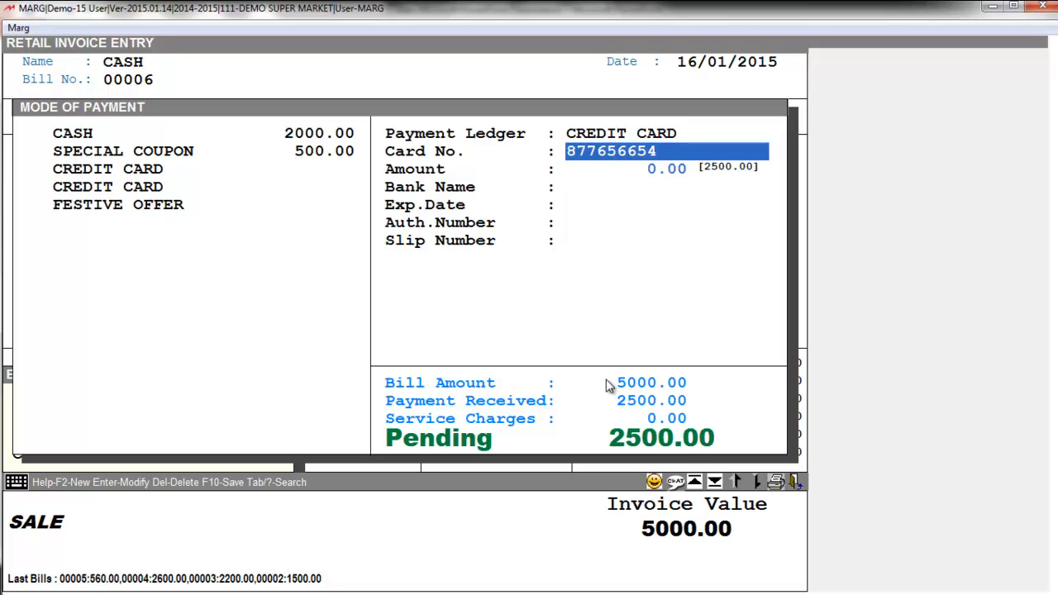
{"action": "key", "text": "Return"}
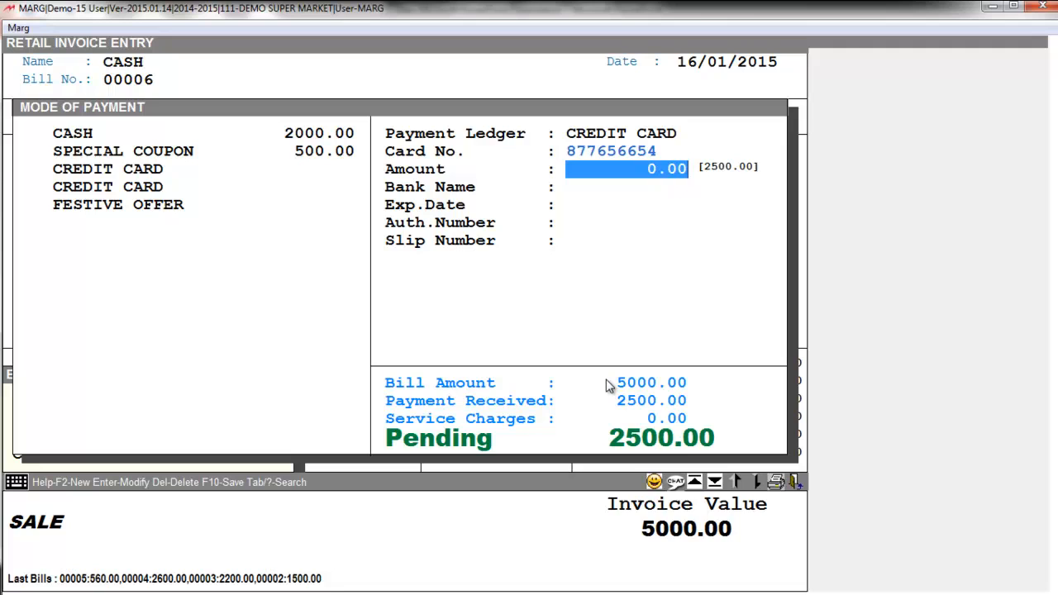
{"action": "type", "text": "2500"}
{"action": "key", "text": "Return"}
{"action": "key", "text": "Return"}
{"action": "key", "text": "Return"}
{"action": "key", "text": "Return"}
{"action": "key", "text": "Return"}
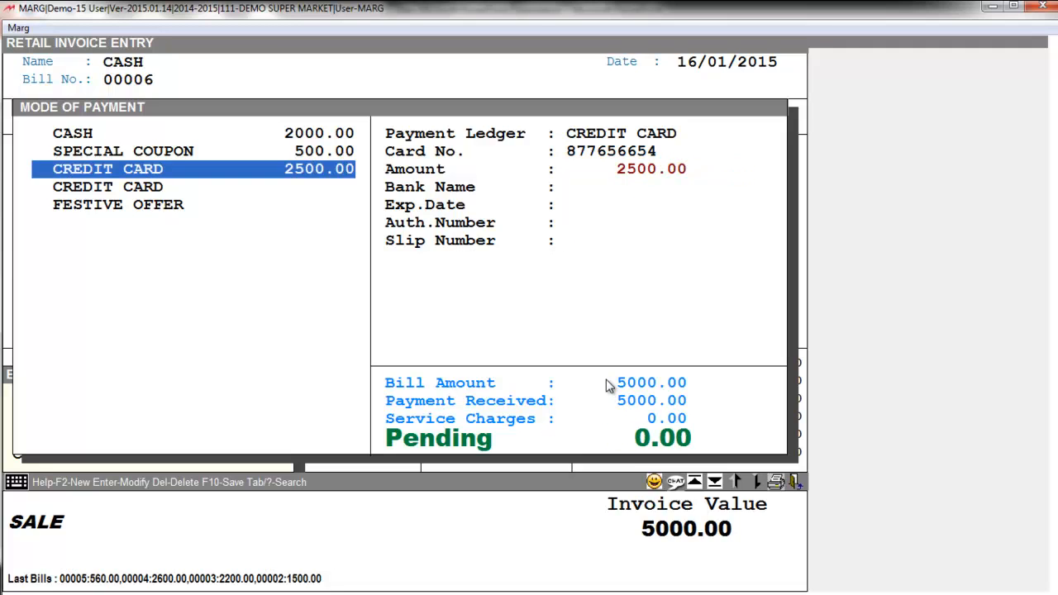
Look over the recorded CASH, coupon and credit card entries showing 0.00 pending
{"action": "key", "text": "Down"}
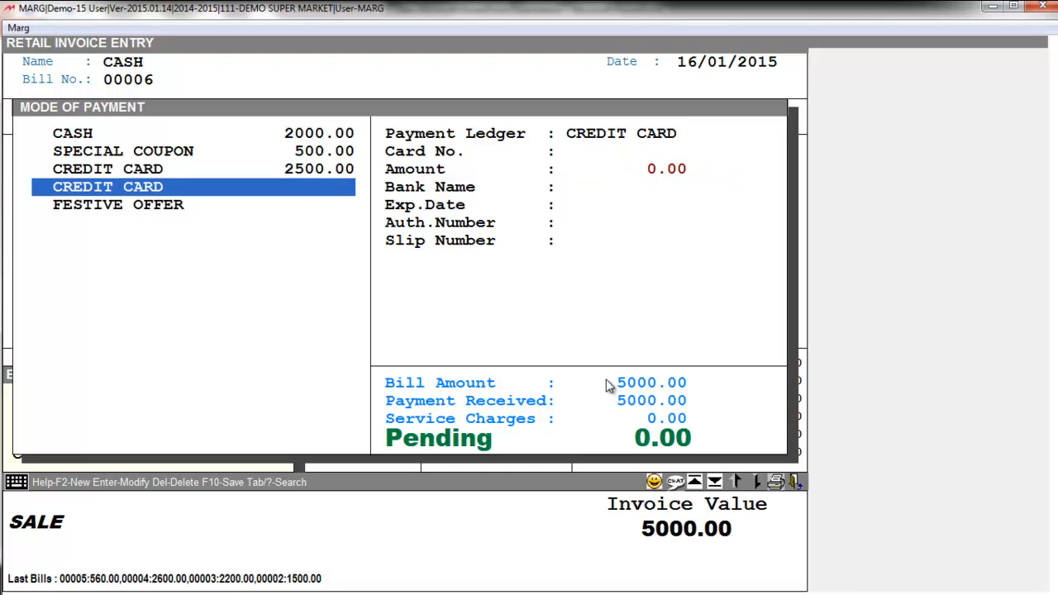
{"action": "key", "text": "Up"}
{"action": "key", "text": "Up"}
{"action": "key", "text": "Up"}
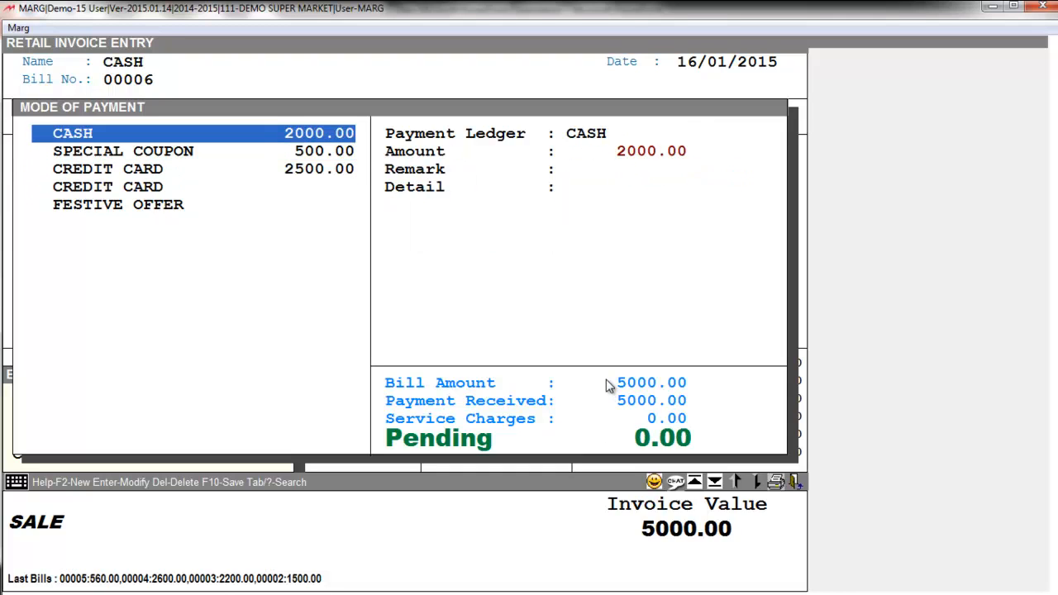
{"action": "key", "text": "Down"}
{"action": "key", "text": "Down"}
{"action": "key", "text": "Up"}
{"action": "key", "text": "Up"}
{"action": "key", "text": "Down"}
{"action": "key", "text": "Down"}
{"action": "key", "text": "Down"}
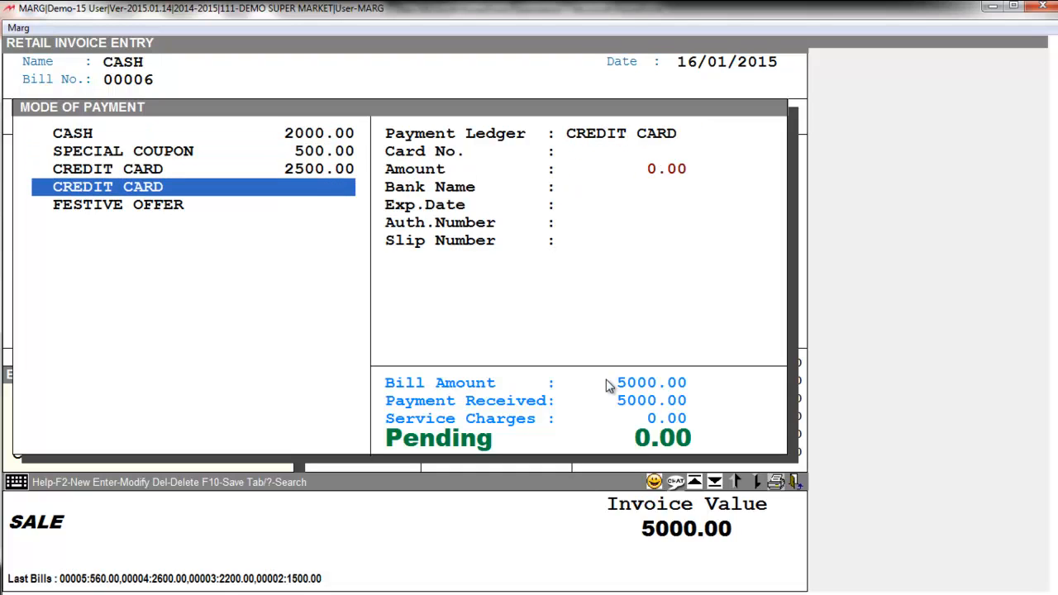
Save bill 00006 with its payment split, skip printing copies, and exit sales entry
{"action": "key", "text": "F10"}
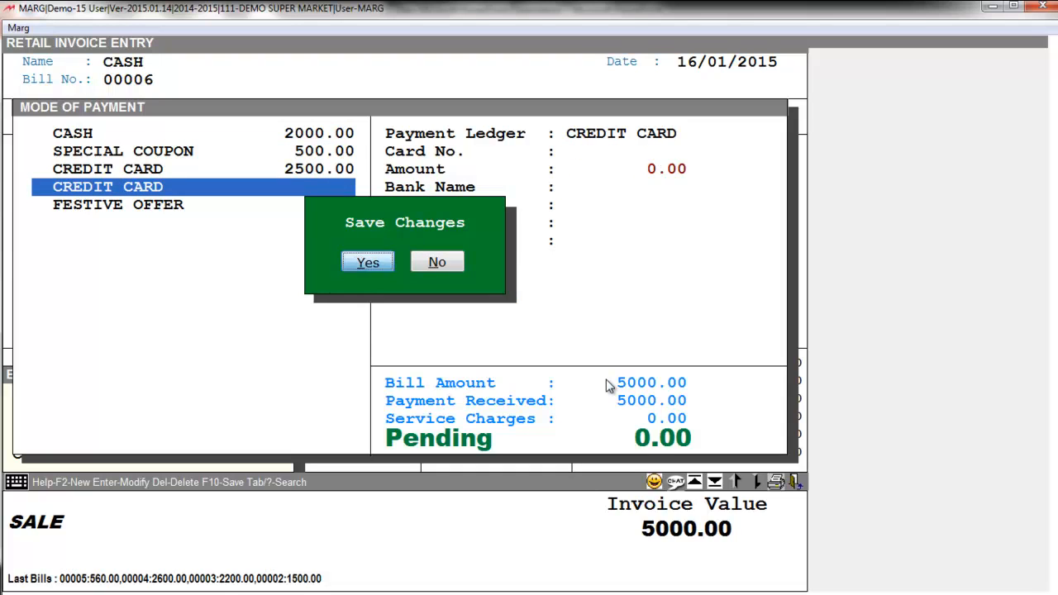
{"action": "key", "text": "Return"}
{"action": "key", "text": "Escape"}
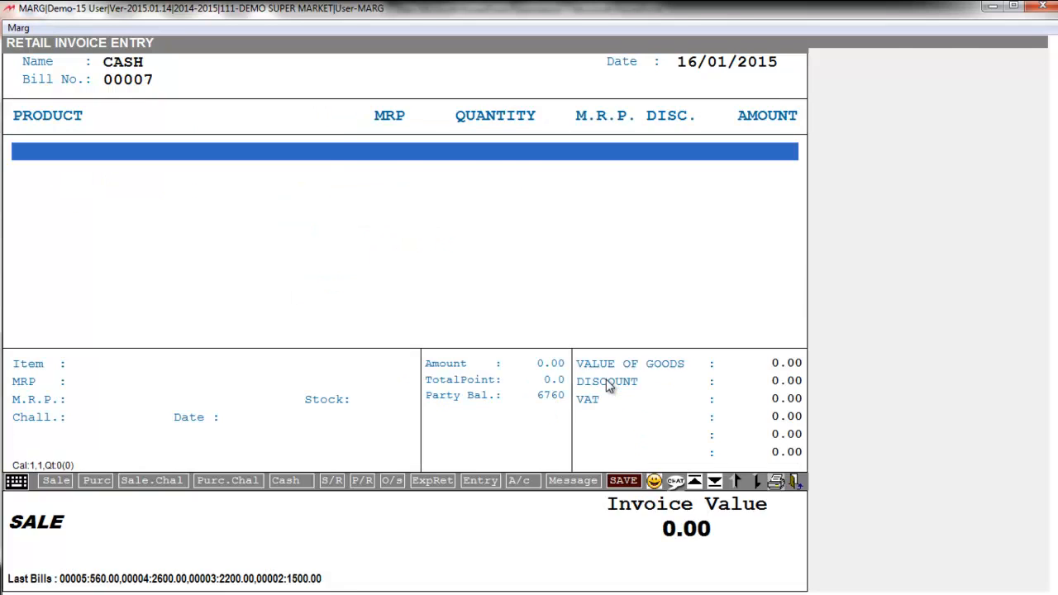
{"action": "key", "text": "Escape"}
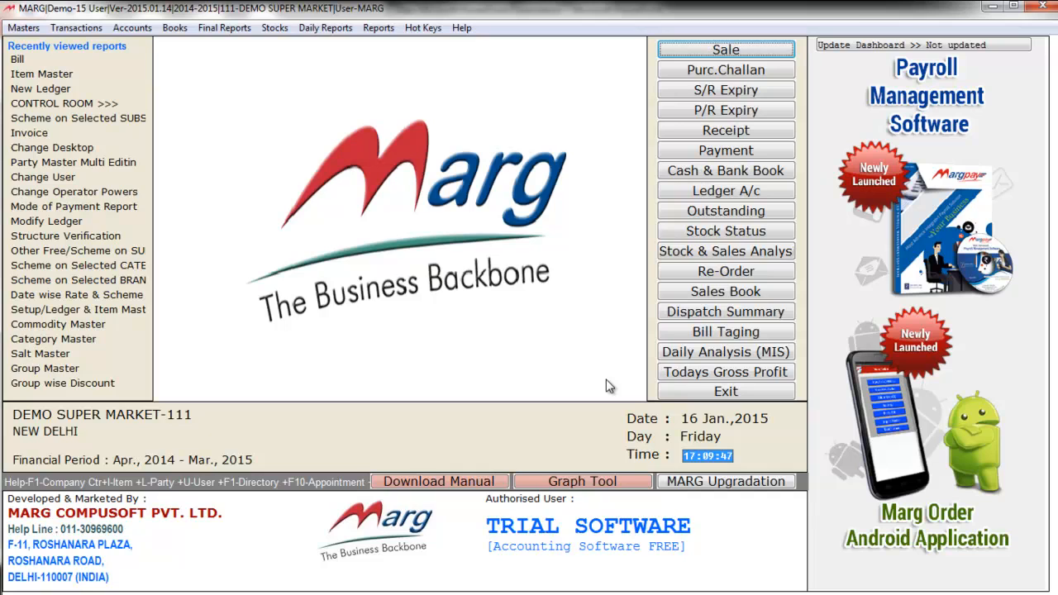
Search all Control Room settings for POINTS
{"action": "key", "text": "alt+m"}
{"action": "key", "text": "Up"}
{"action": "key", "text": "Right"}
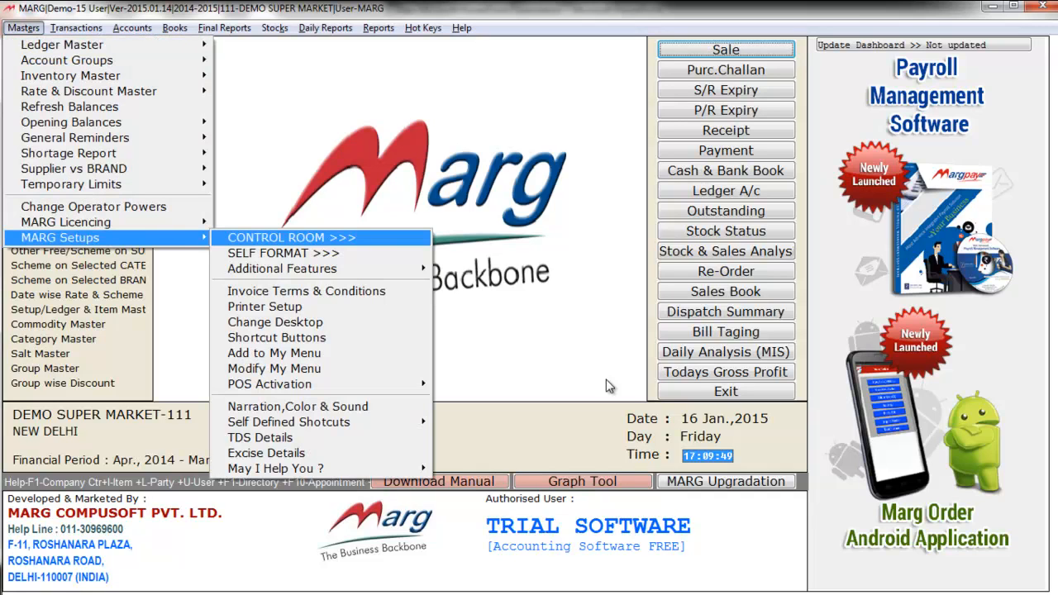
{"action": "key", "text": "Return"}
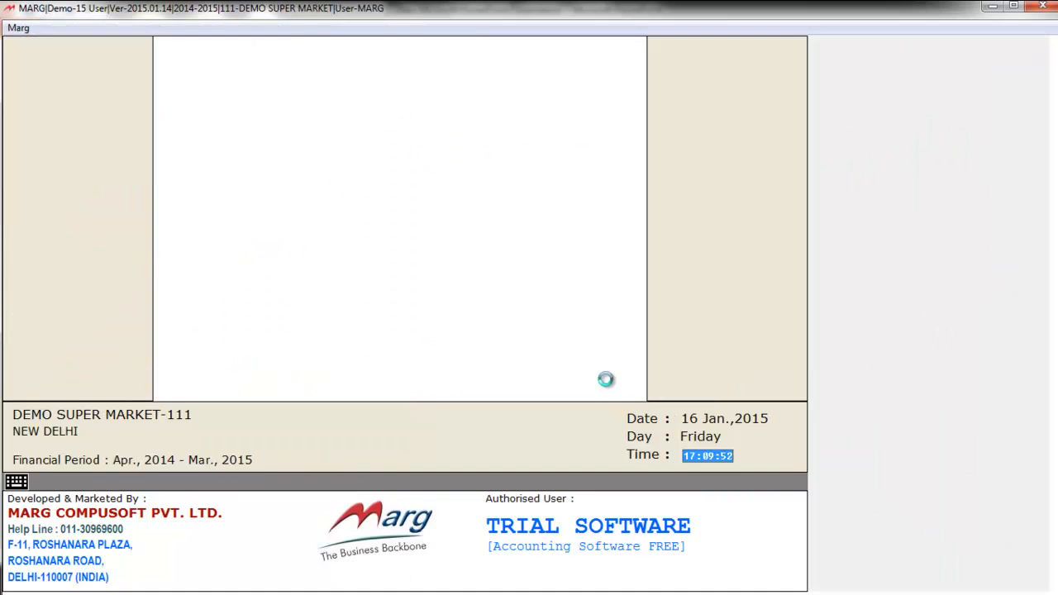
{"action": "type", "text": "POINTS"}
{"action": "key", "text": "Return"}
{"action": "key", "text": "Return"}
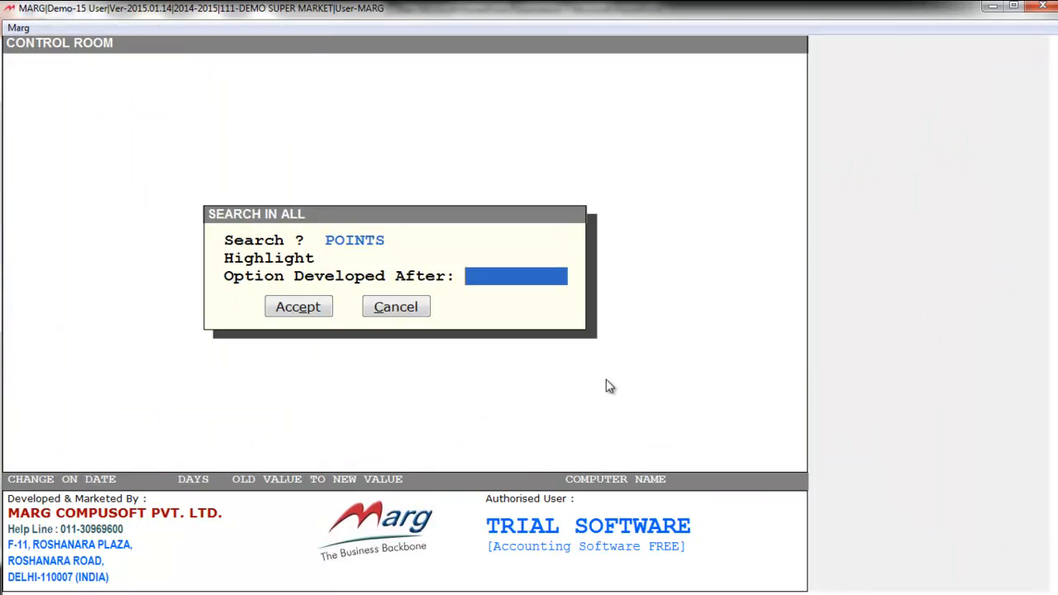
{"action": "key", "text": "Return"}
{"action": "key", "text": "Return"}
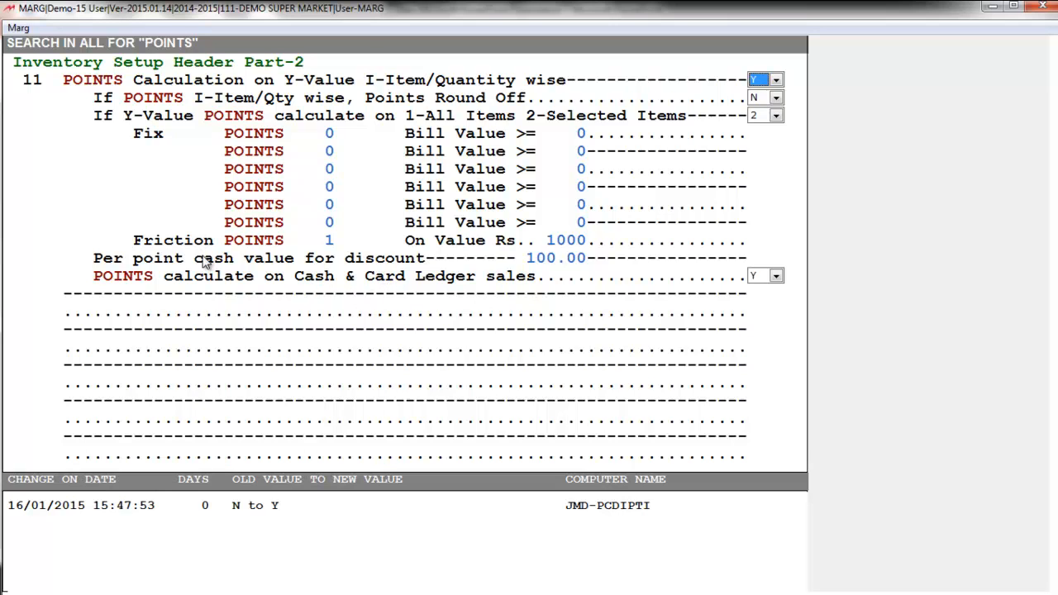
Review the Inventory Setup Header Part-2 points fields, then close the Control Room
{"action": "key", "text": "Return"}
{"action": "key", "text": "Return"}
{"action": "key", "text": "Return"}
{"action": "key", "text": "Return"}
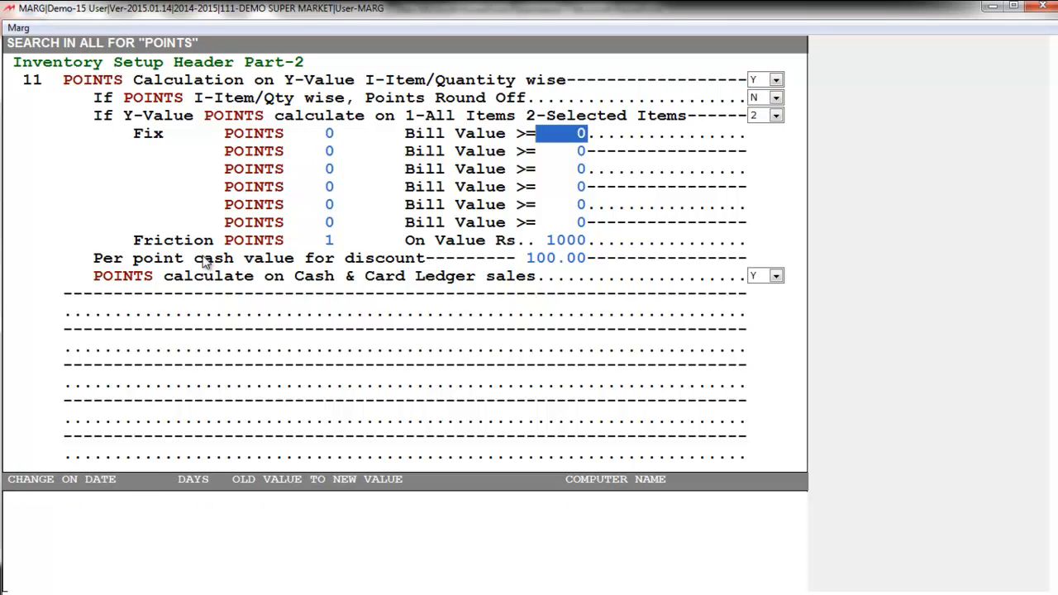
{"action": "key", "text": "Escape"}
{"action": "key", "text": "Escape"}
{"action": "key", "text": "alt+n"}
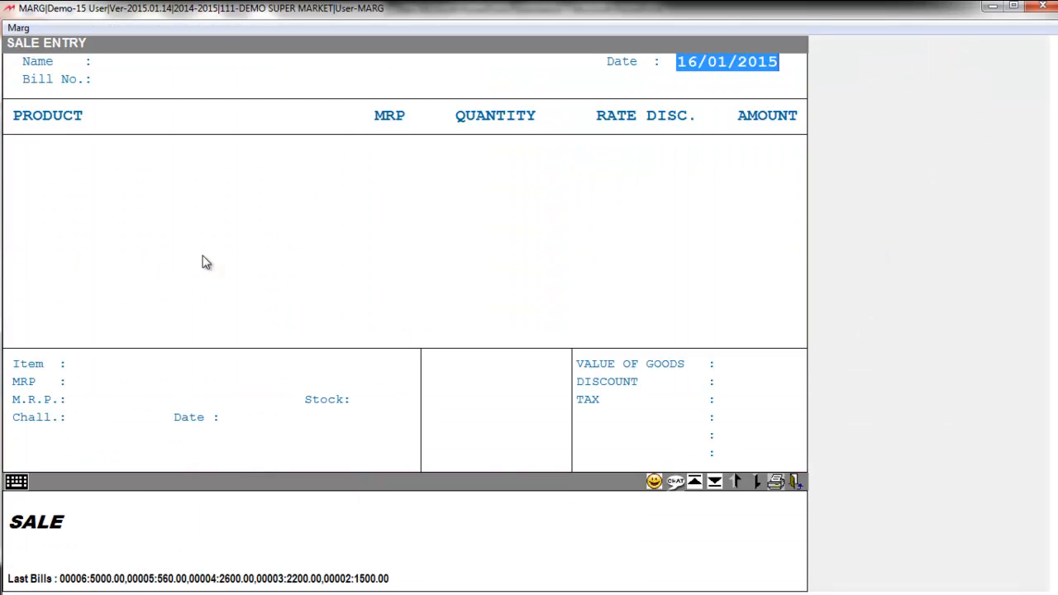
Bill DINNER SET, KIDS WEAR and SHIRT to CASH on bill 00007
{"action": "key", "text": "Return"}
{"action": "key", "text": "Return"}
{"action": "key", "text": "Return"}
{"action": "key", "text": "Down"}
{"action": "key", "text": "Down"}
{"action": "key", "text": "Down"}
{"action": "key", "text": "Down"}
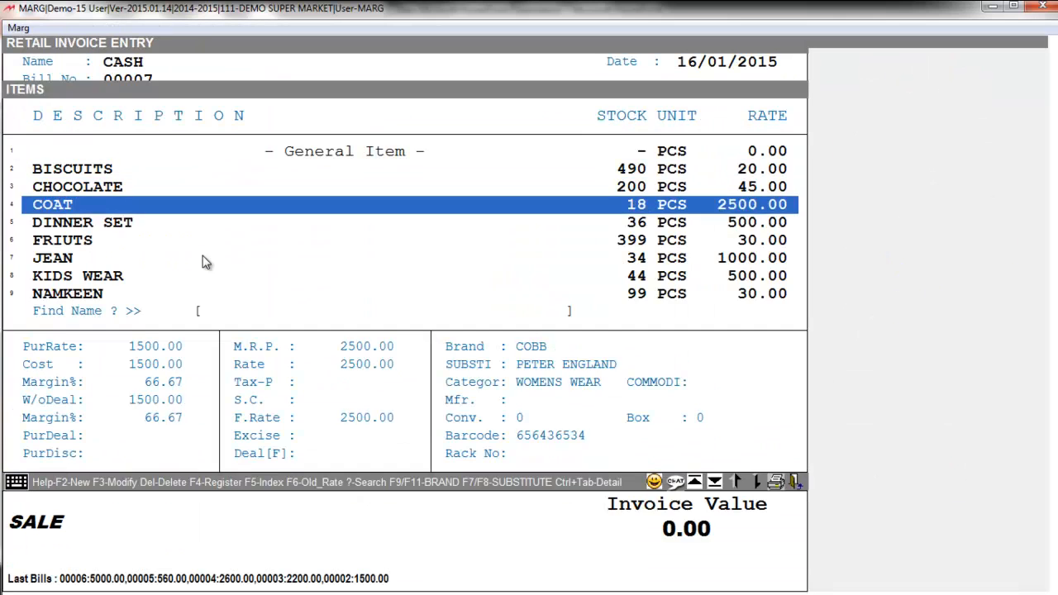
{"action": "key", "text": "Up"}
{"action": "key", "text": "Return"}
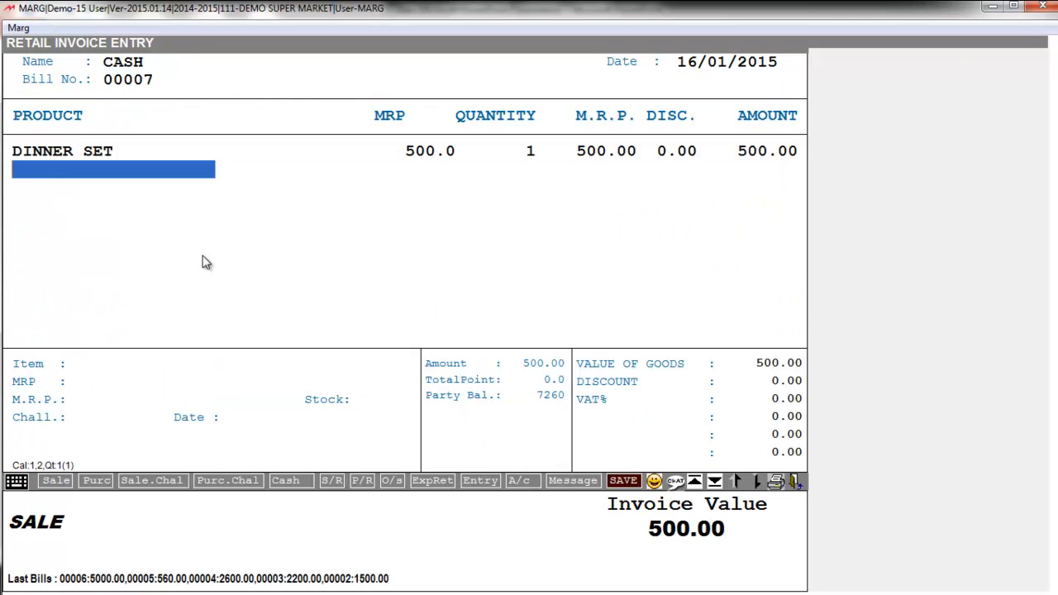
{"action": "key", "text": "Return"}
{"action": "key", "text": "Up"}
{"action": "key", "text": "Up"}
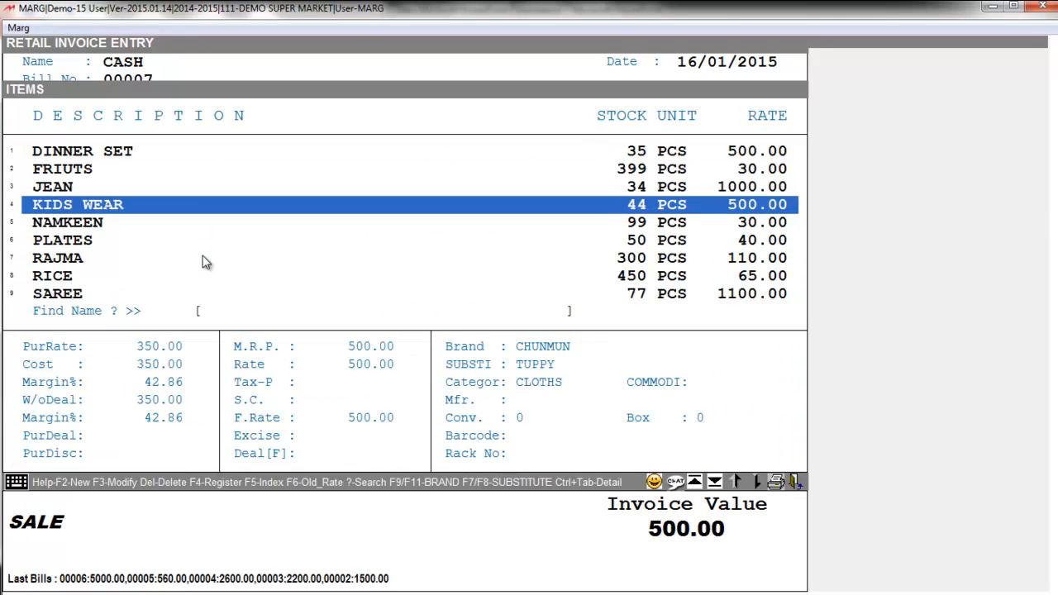
{"action": "key", "text": "Return"}
{"action": "key", "text": "Return"}
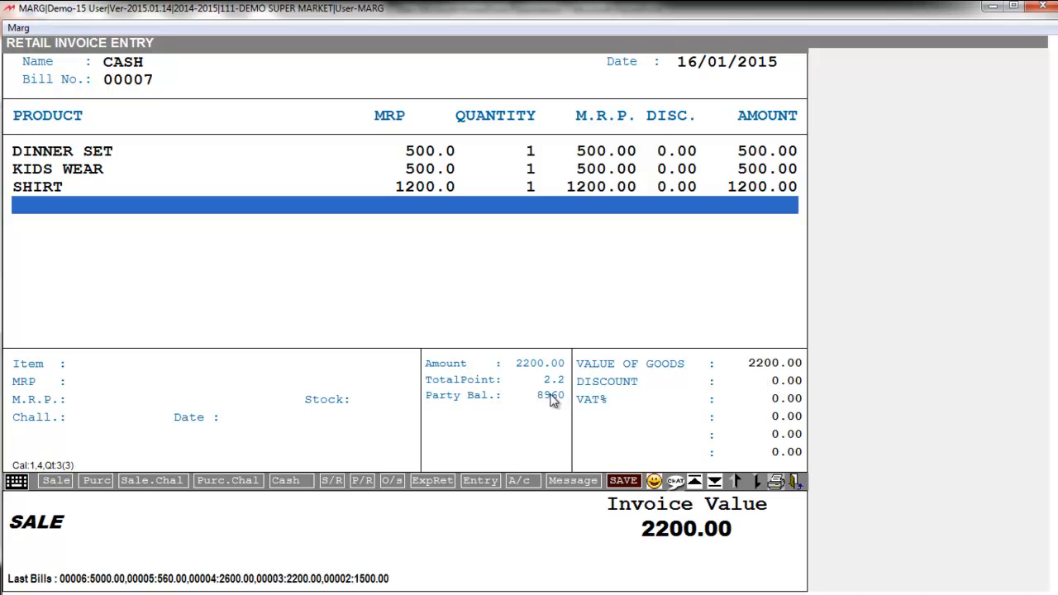
Decline group schemes, keep the discount, and save bill 00007 at 2200.00
{"action": "key", "text": "ctrl+w"}
{"action": "key", "text": "Return"}
{"action": "key", "text": "Return"}
{"action": "key", "text": "Return"}
Start new cash bill 00008 and add FRUITS at quantity 1
{"action": "key", "text": "Escape"}
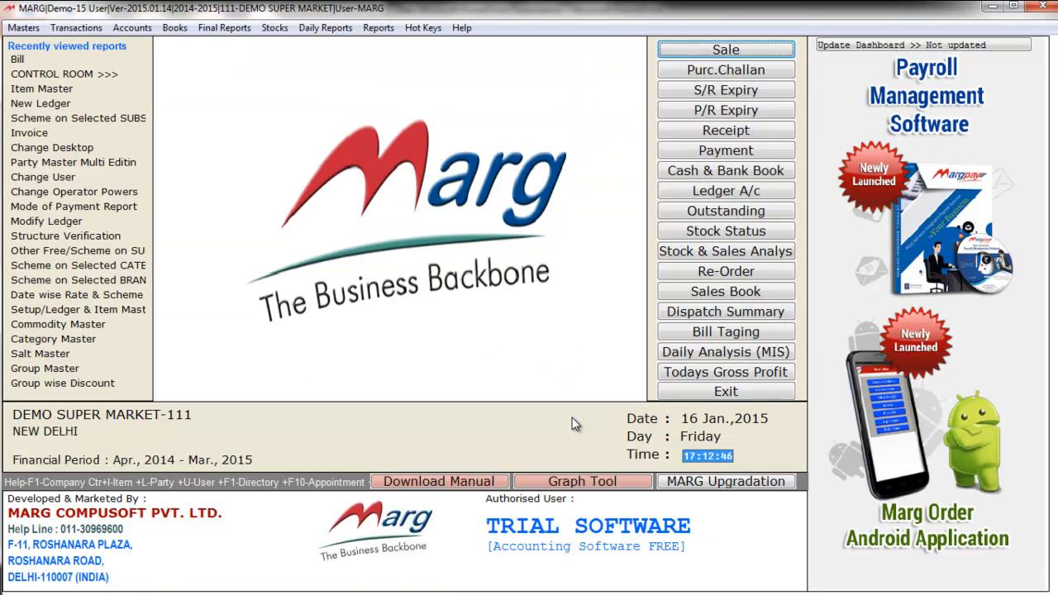
{"action": "key", "text": "Return"}
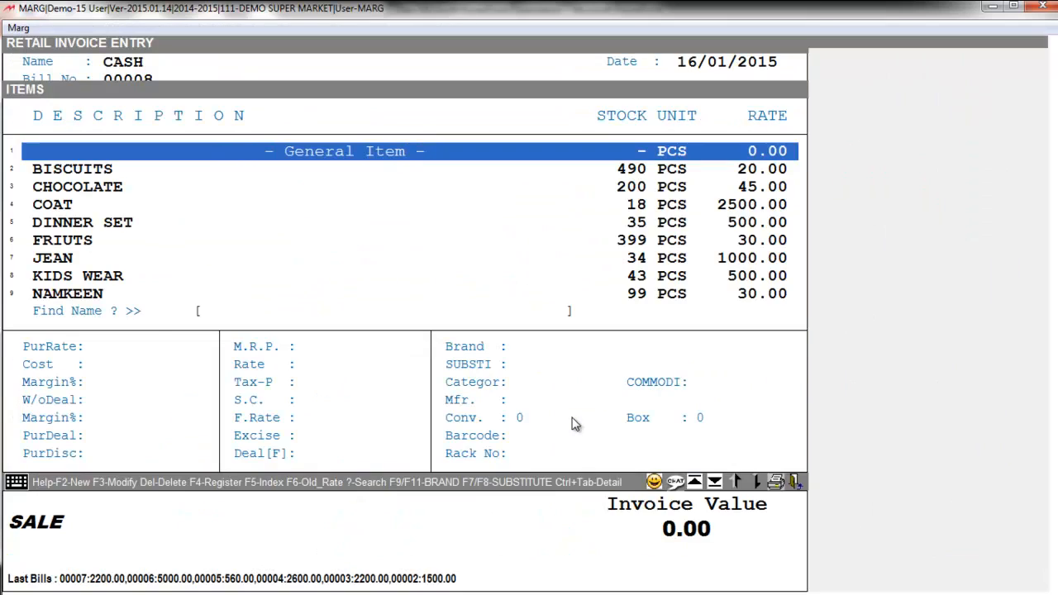
{"action": "key", "text": "Down"}
{"action": "key", "text": "Down"}
{"action": "key", "text": "Down"}
{"action": "key", "text": "Down"}
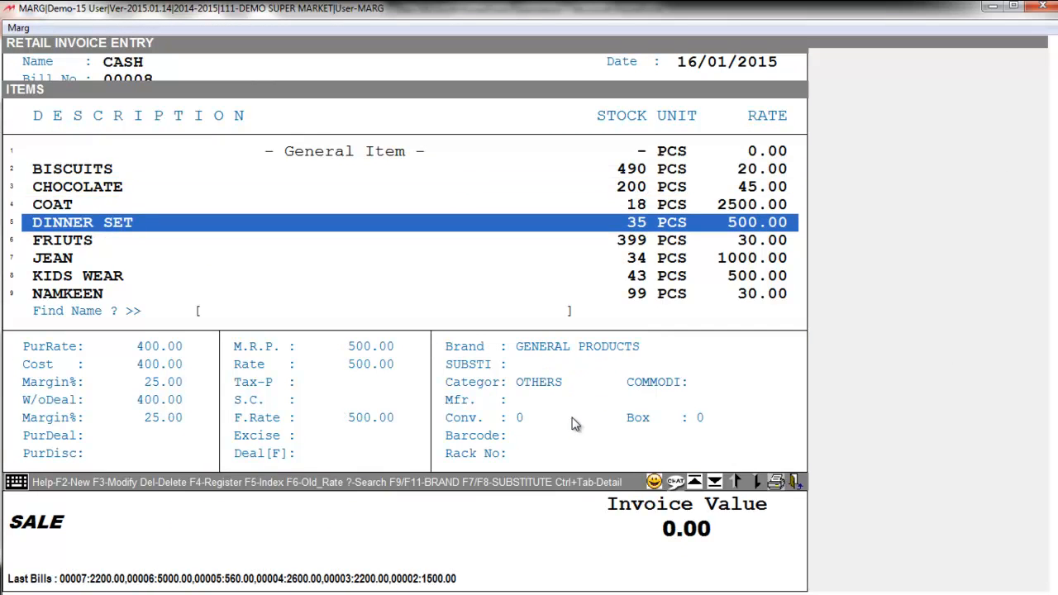
Add KIDS WEAR and SAREE, then decline group schemes to reach the totals
{"action": "key", "text": "Down"}
{"action": "key", "text": "Return"}
{"action": "key", "text": "Return"}
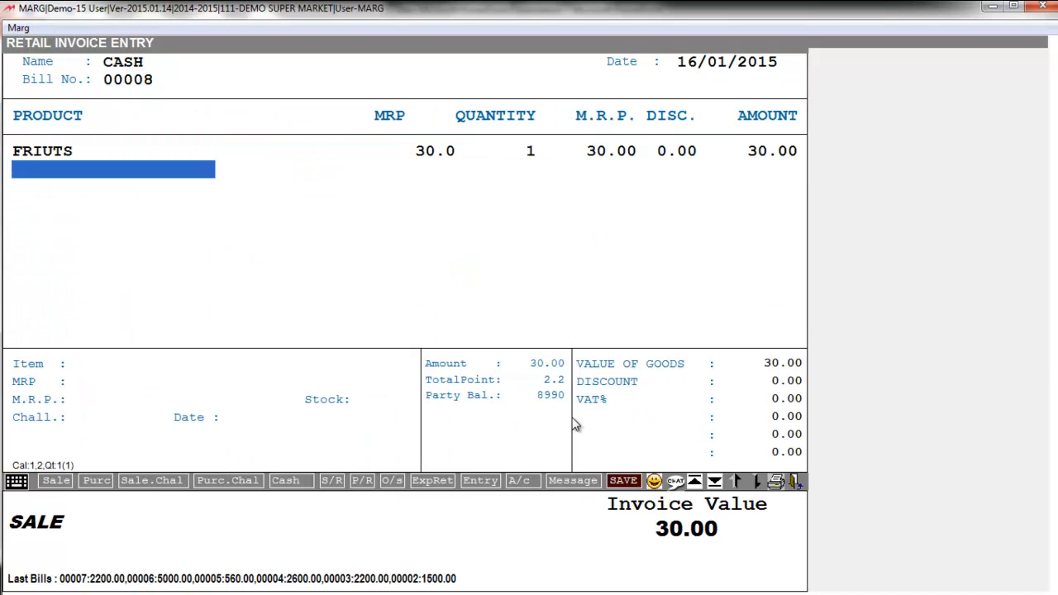
{"action": "key", "text": "Return"}
{"action": "key", "text": "Down"}
{"action": "key", "text": "Down"}
{"action": "key", "text": "Return"}
{"action": "key", "text": "Return"}
{"action": "key", "text": "Down"}
{"action": "key", "text": "Down"}
{"action": "key", "text": "Down"}
{"action": "key", "text": "Down"}
{"action": "key", "text": "Down"}
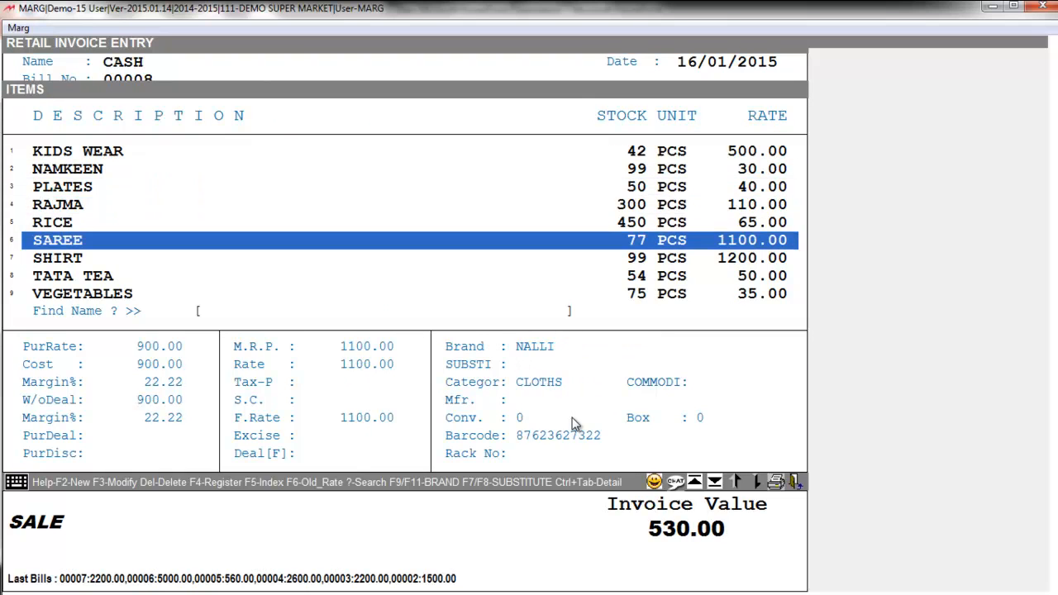
{"action": "key", "text": "Return"}
{"action": "key", "text": "Return"}
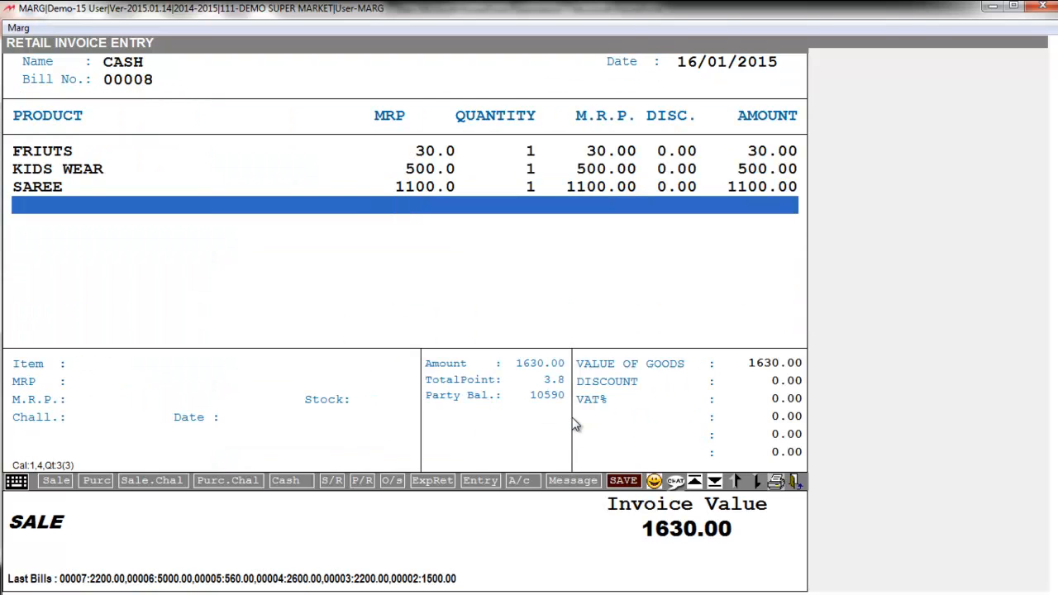
{"action": "key", "text": "Escape"}
{"action": "key", "text": "Return"}
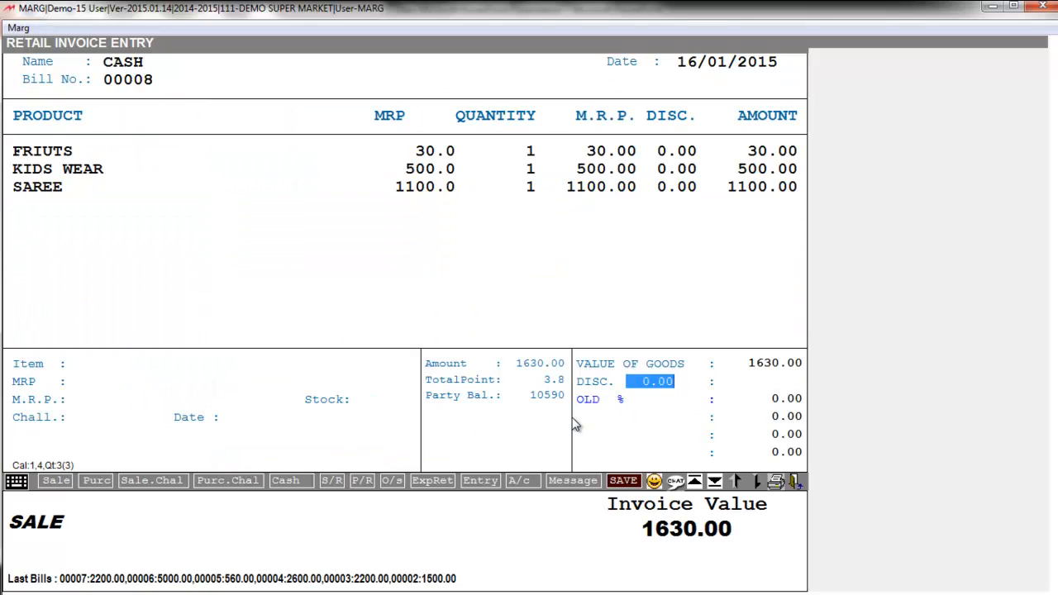
{"action": "key", "text": "Return"}
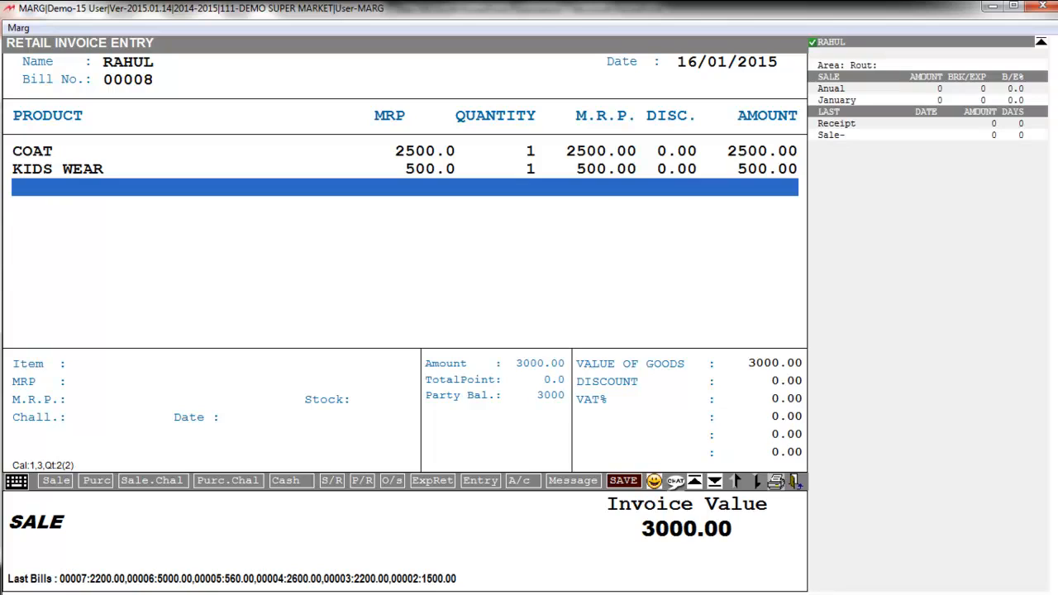
Move through the bill 00008 totals and enter 3000 as the payment amount
{"action": "key", "text": "Return"}
{"action": "key", "text": "Return"}
{"action": "key", "text": "Return"}
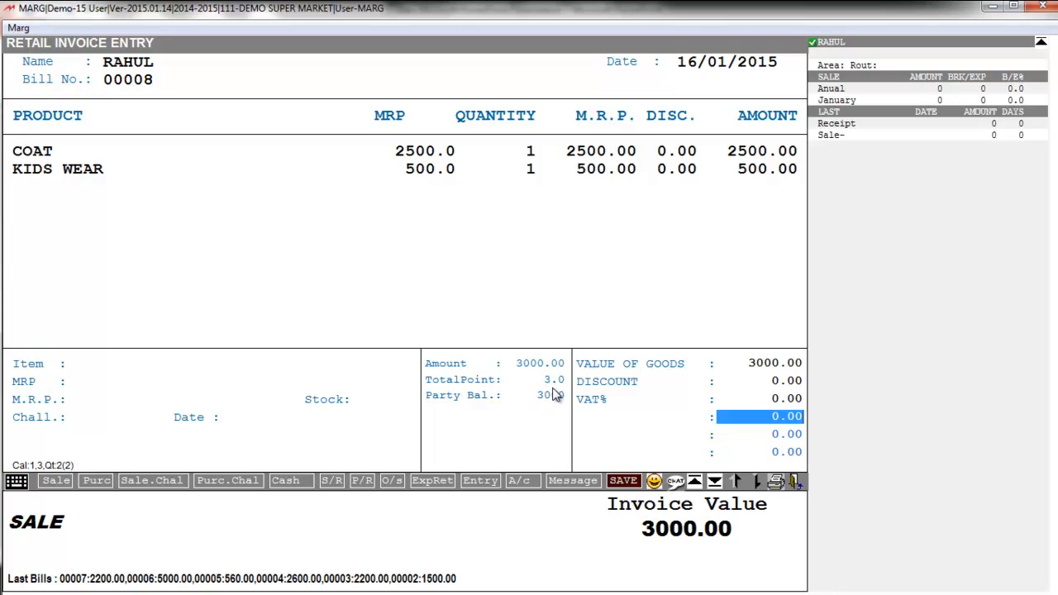
{"action": "key", "text": "Return"}
{"action": "key", "text": "Return"}
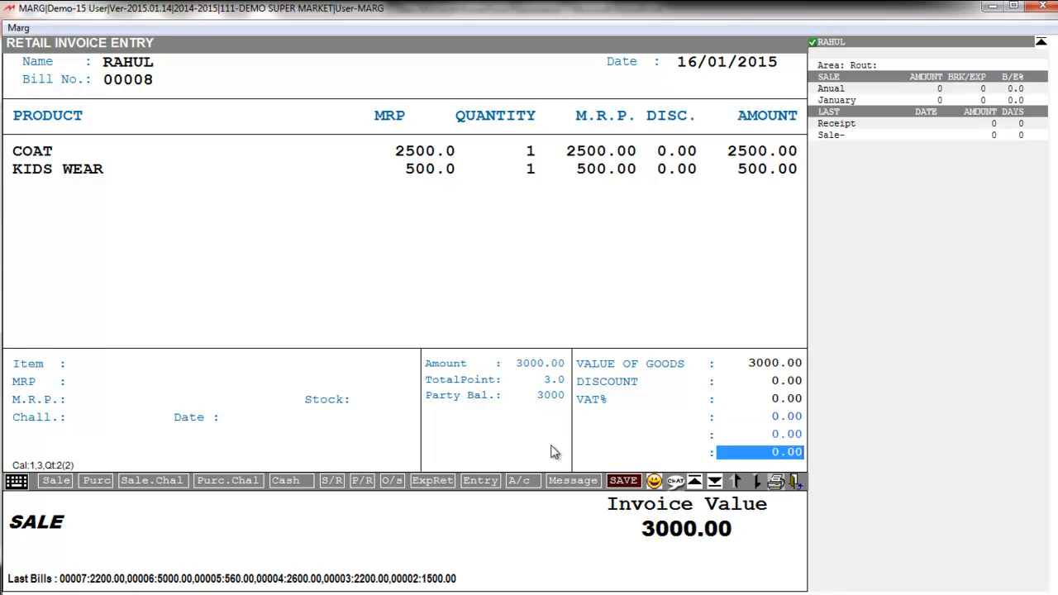
{"action": "key", "text": "Return"}
{"action": "type", "text": "3000"}
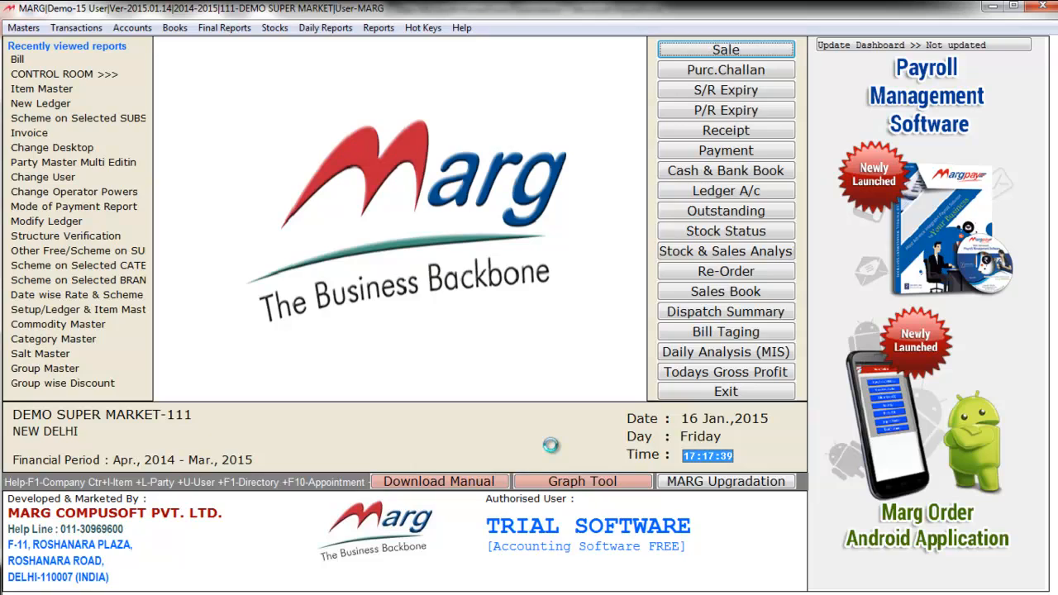
Start bill 00009 on the customer's ledger with DINNER SET, FRUITS, RAJMA and TATA TEA, totalling 690.00
{"action": "key", "text": "Return"}
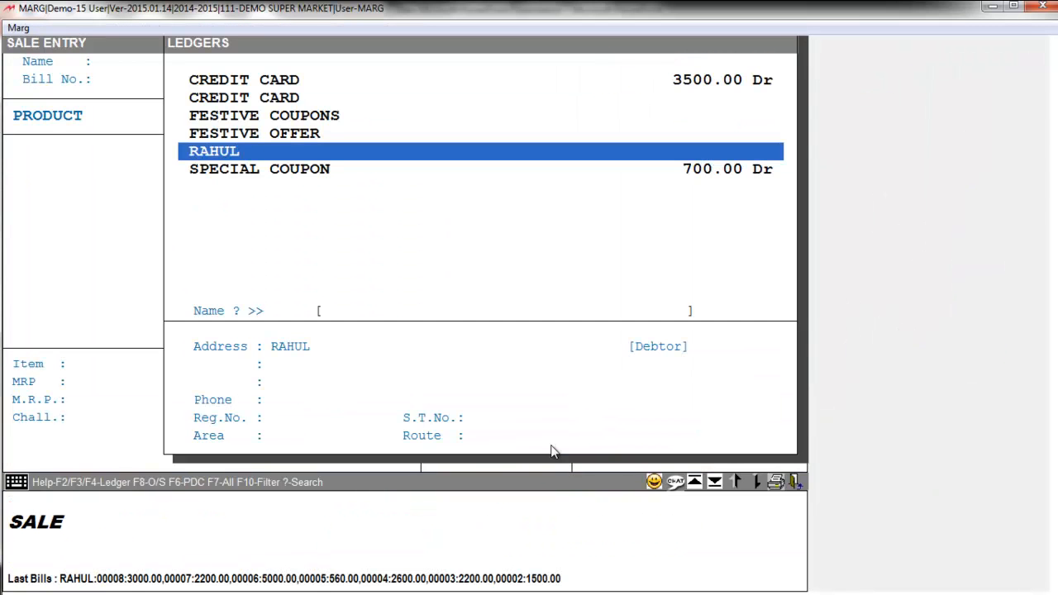
{"action": "key", "text": "Return"}
{"action": "key", "text": "Return"}
{"action": "key", "text": "Return"}
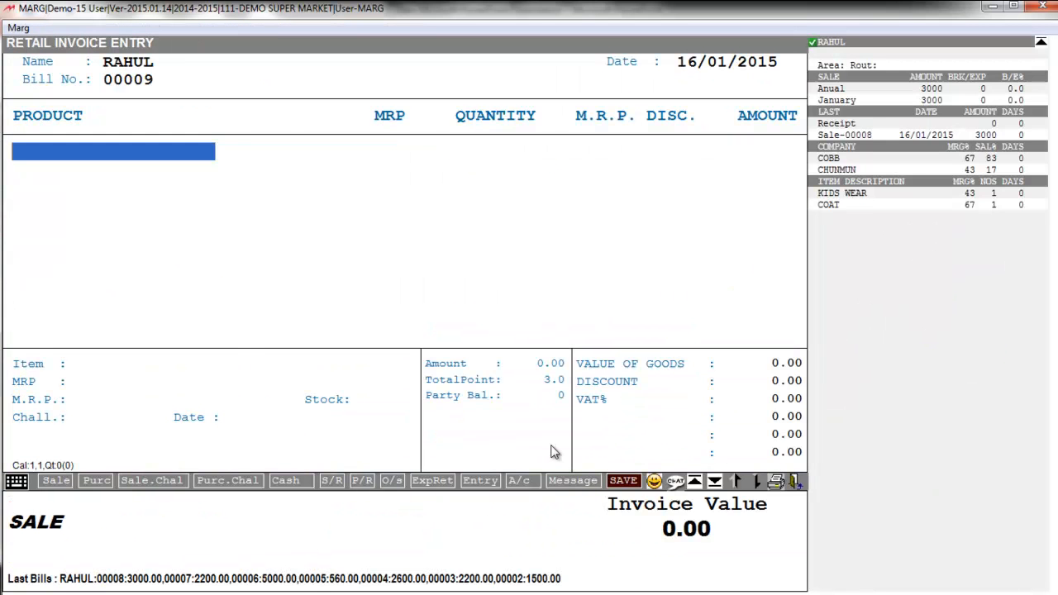
{"action": "key", "text": "Return"}
{"action": "key", "text": "Down"}
{"action": "key", "text": "Down"}
{"action": "key", "text": "Down"}
{"action": "key", "text": "Down"}
{"action": "key", "text": "Down"}
{"action": "key", "text": "Down"}
{"action": "key", "text": "Down"}
{"action": "key", "text": "Up"}
{"action": "key", "text": "Up"}
{"action": "key", "text": "Up"}
{"action": "key", "text": "Return"}
{"action": "key", "text": "Return"}
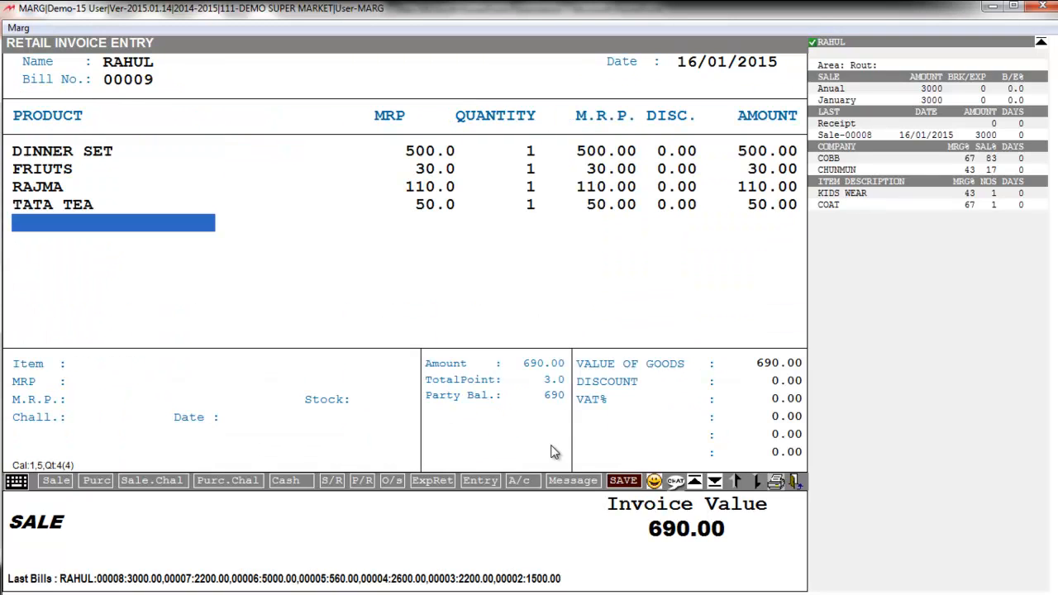
{"action": "key", "text": "Escape"}
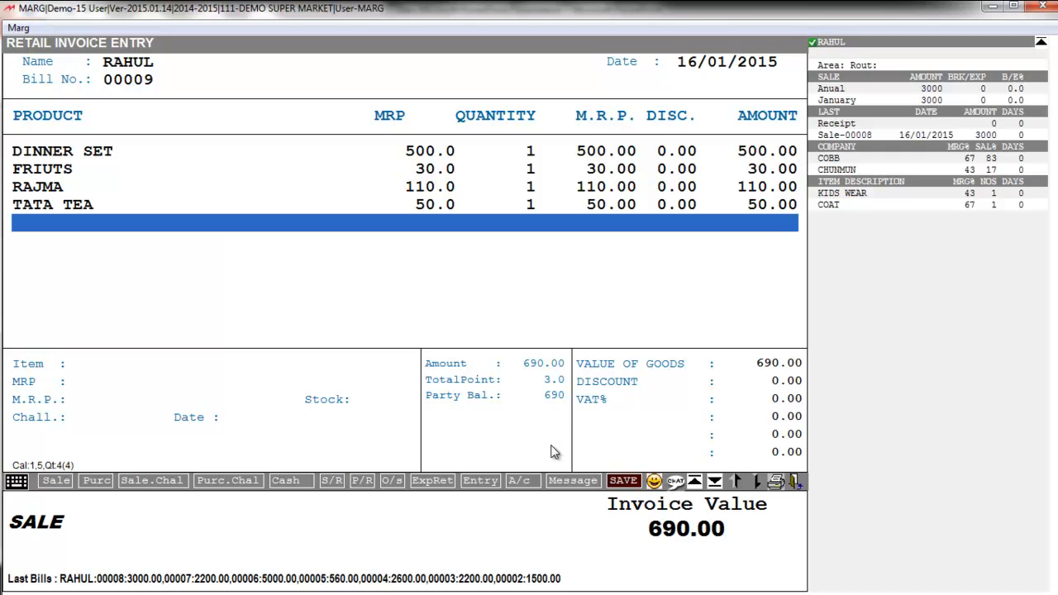
{"action": "key", "text": "ctrl+w"}
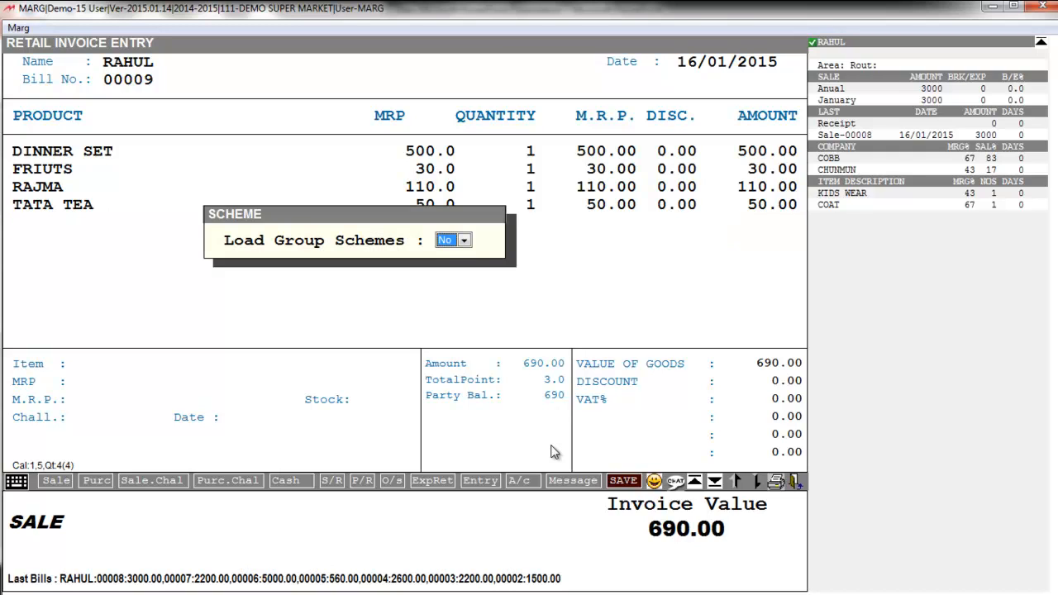
{"action": "key", "text": "Return"}
{"action": "key", "text": "Return"}
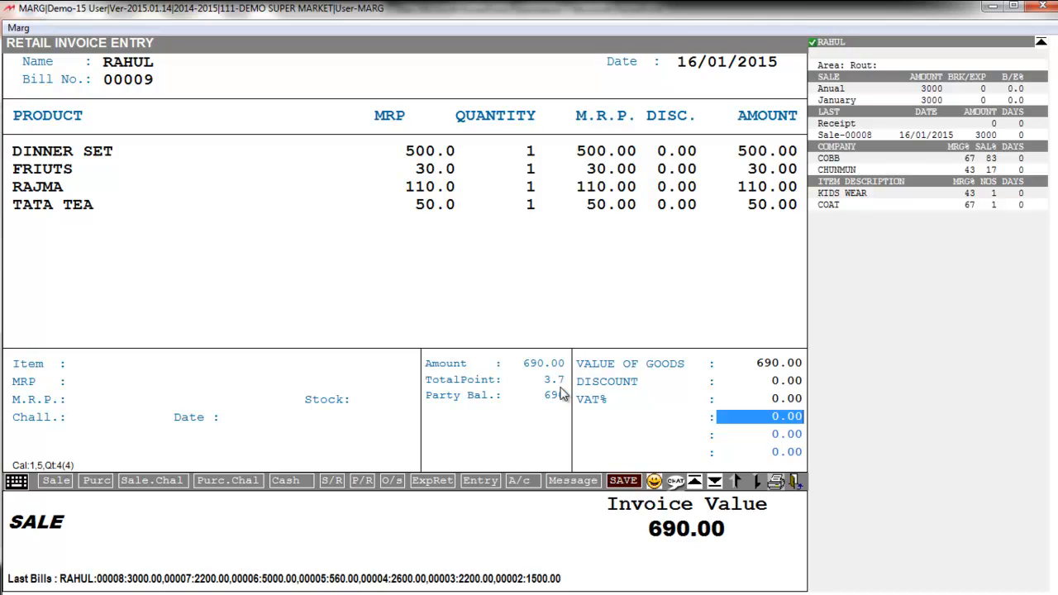
Post a -200 entry to POINTS COUPAN A/C, cutting bill 00009 to 688.00 for payment
{"action": "type", "text": "200"}
{"action": "key", "text": "BackSpace"}
{"action": "key", "text": "BackSpace"}
{"action": "key", "text": "BackSpace"}
{"action": "type", "text": "-200"}
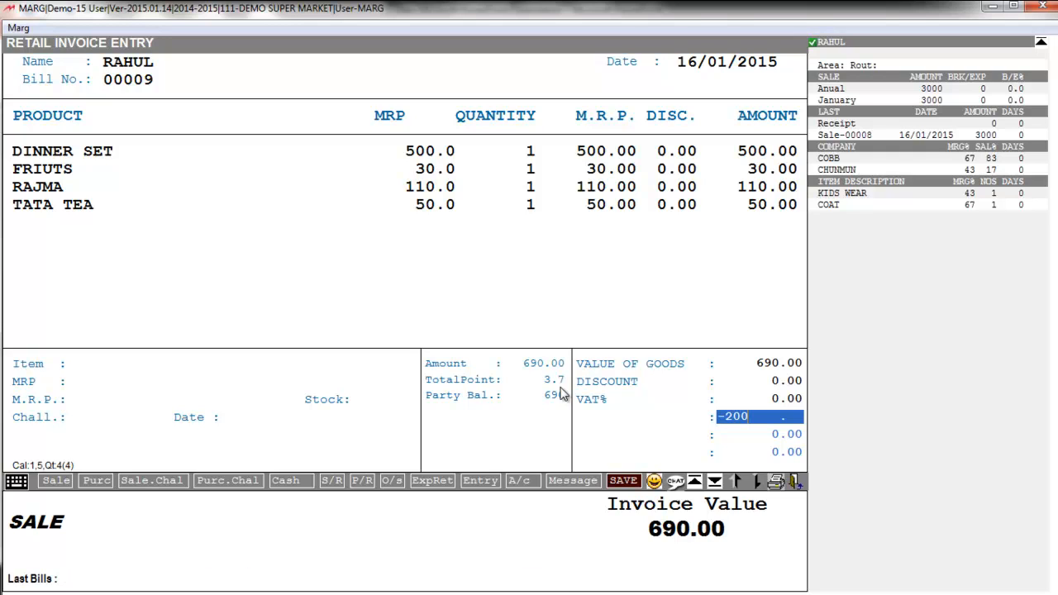
{"action": "key", "text": "Return"}
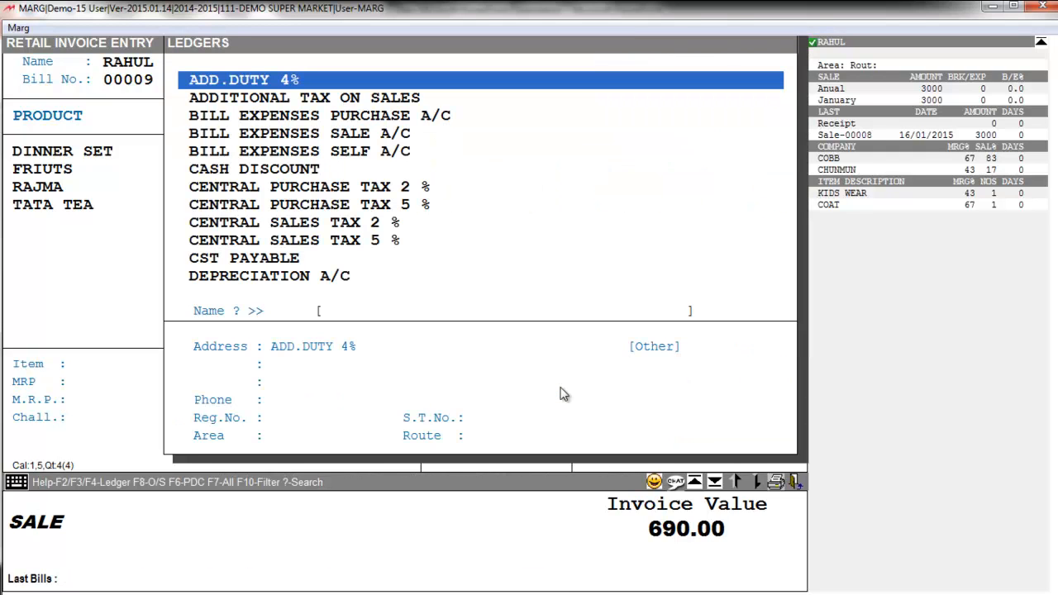
{"action": "type", "text": "POI"}
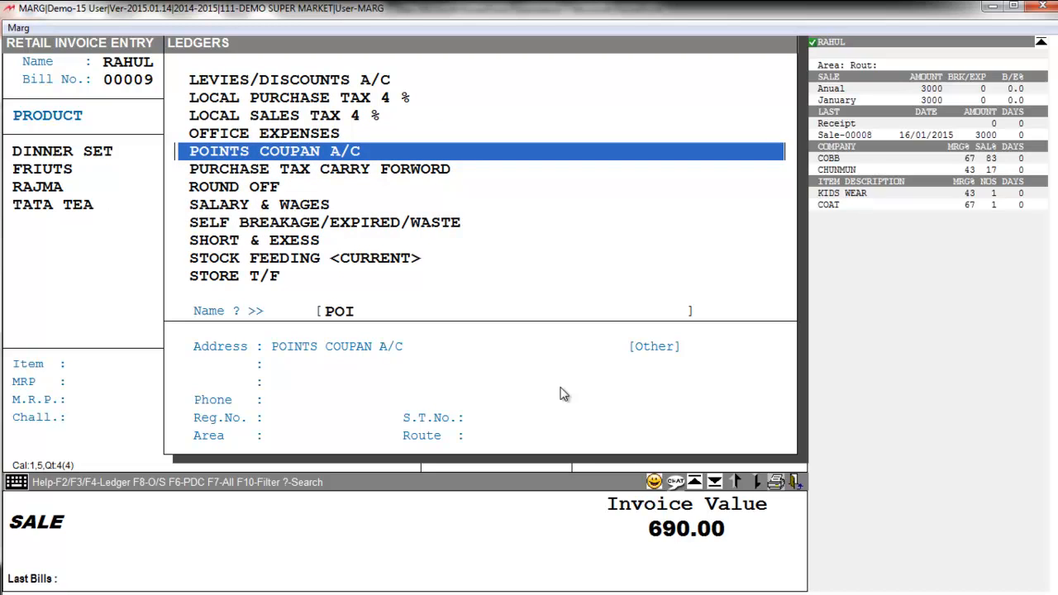
{"action": "key", "text": "Return"}
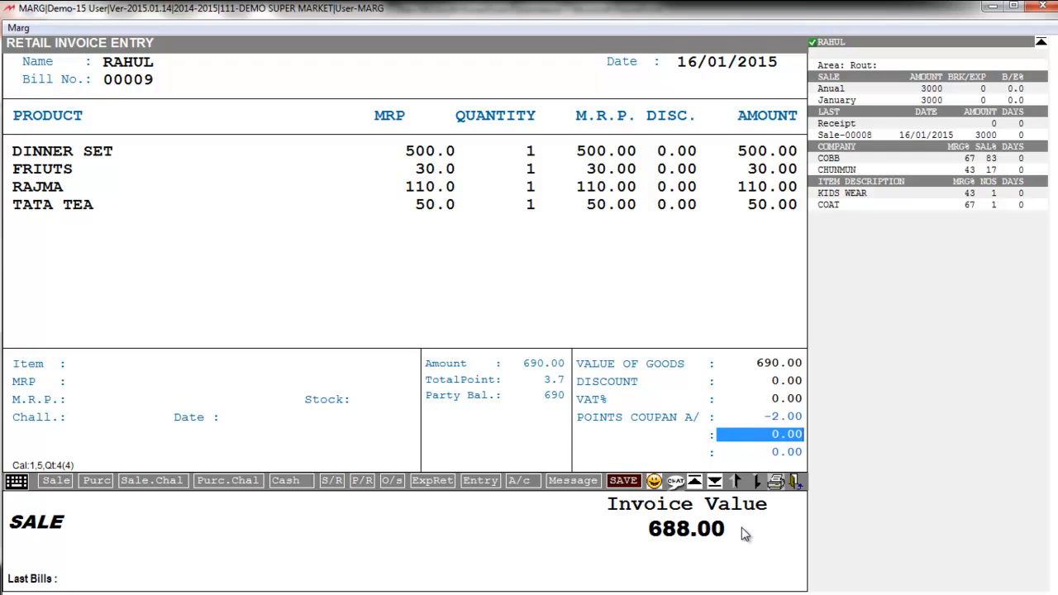
{"action": "key", "text": "Return"}
{"action": "key", "text": "Return"}
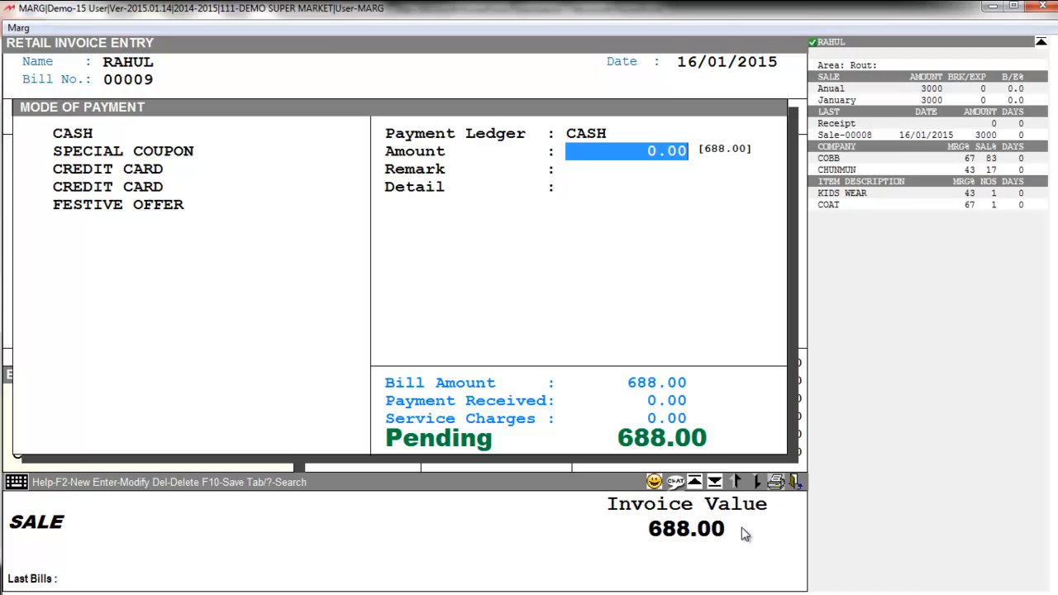
Pay the full 688 in cash and save bill 00009
{"action": "type", "text": "688"}
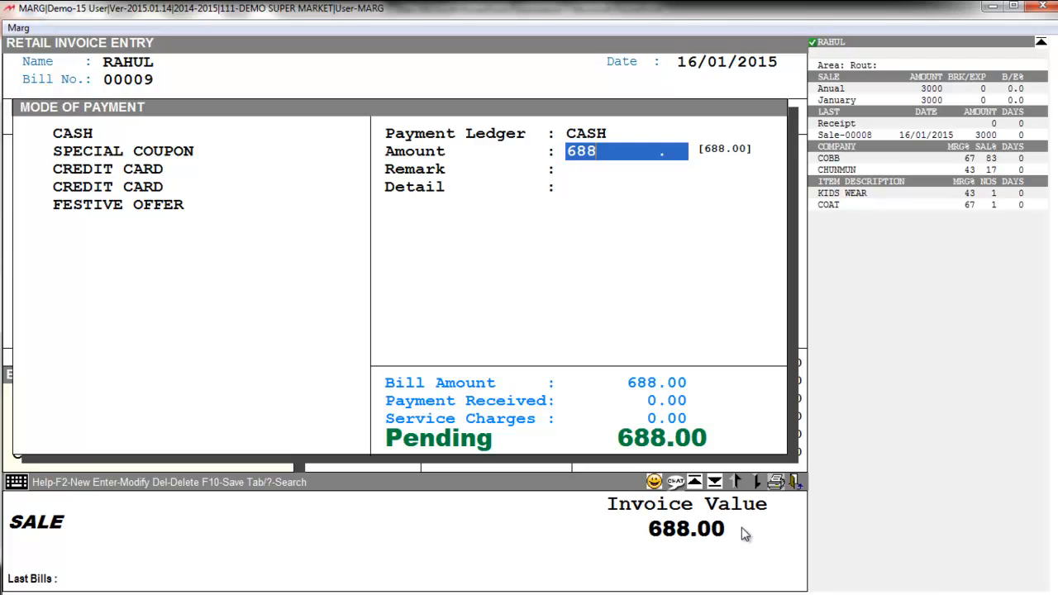
{"action": "key", "text": "Return"}
{"action": "key", "text": "Return"}
{"action": "key", "text": "Return"}
{"action": "key", "text": "Return"}
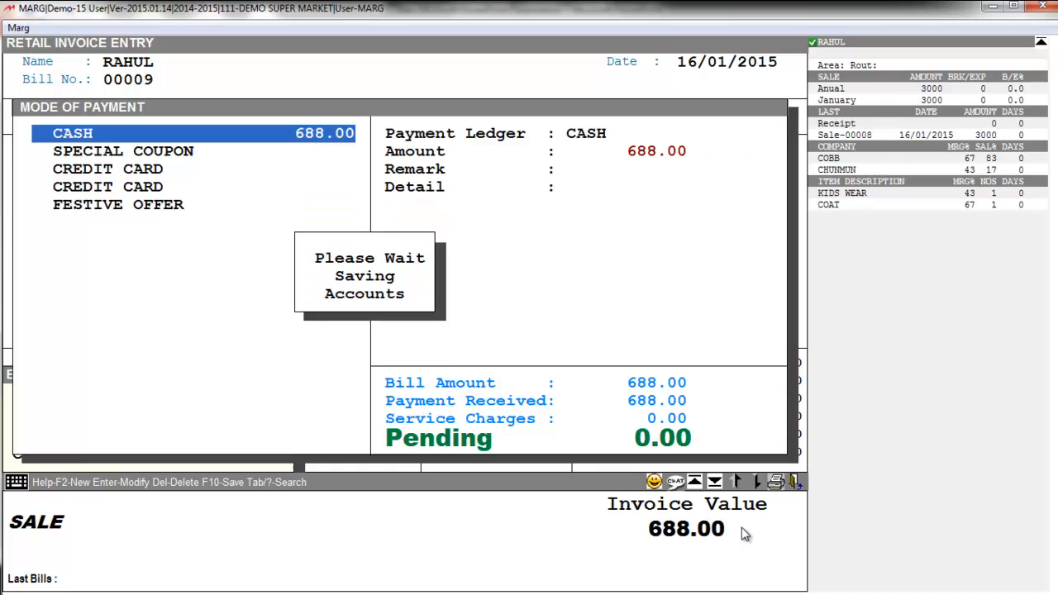
{"action": "key", "text": "Escape"}
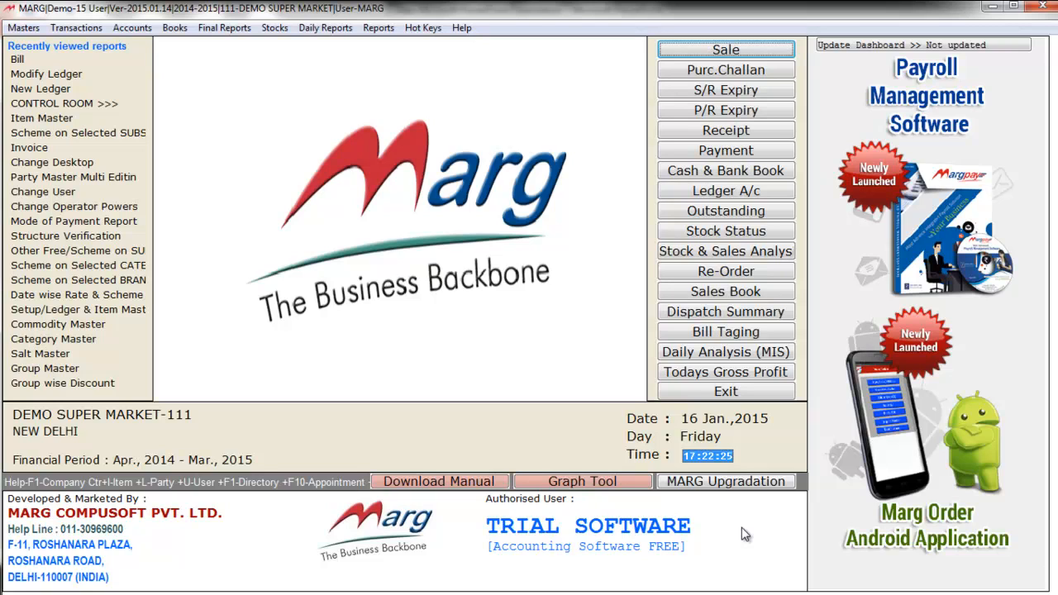
Open Scheme on Selected SUBSTITUTE under Masters > Rate & Discount Master
{"action": "key", "text": "alt+m"}
{"action": "key", "text": "Down"}
{"action": "key", "text": "Down"}
{"action": "key", "text": "Down"}
{"action": "key", "text": "Right"}
{"action": "key", "text": "Up"}
{"action": "key", "text": "Up"}
{"action": "key", "text": "Up"}
{"action": "key", "text": "Up"}
{"action": "key", "text": "Up"}
{"action": "key", "text": "Up"}
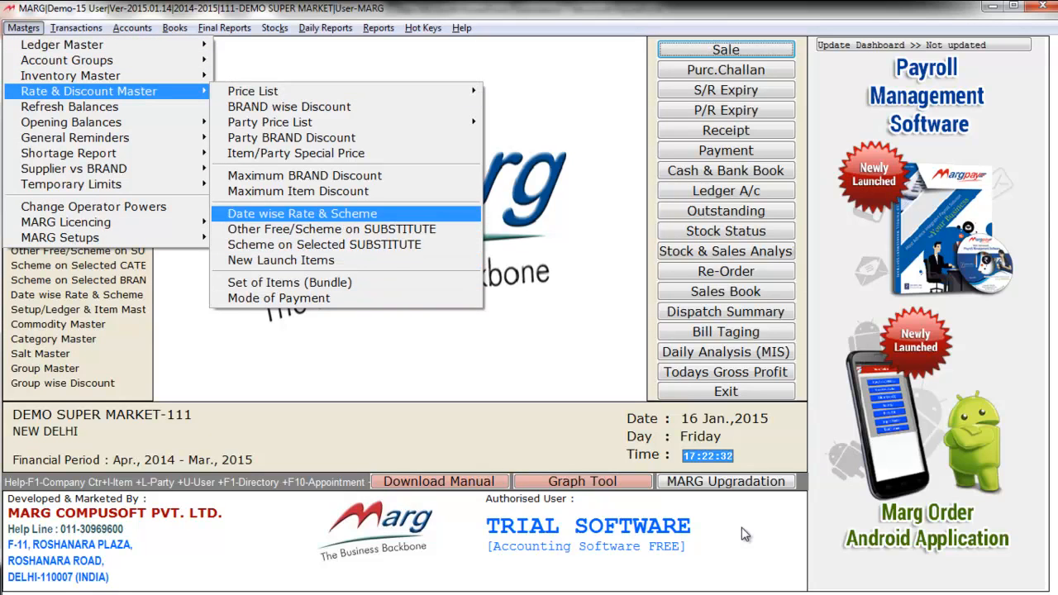
{"action": "key", "text": "Down"}
{"action": "key", "text": "Down"}
{"action": "key", "text": "Down"}
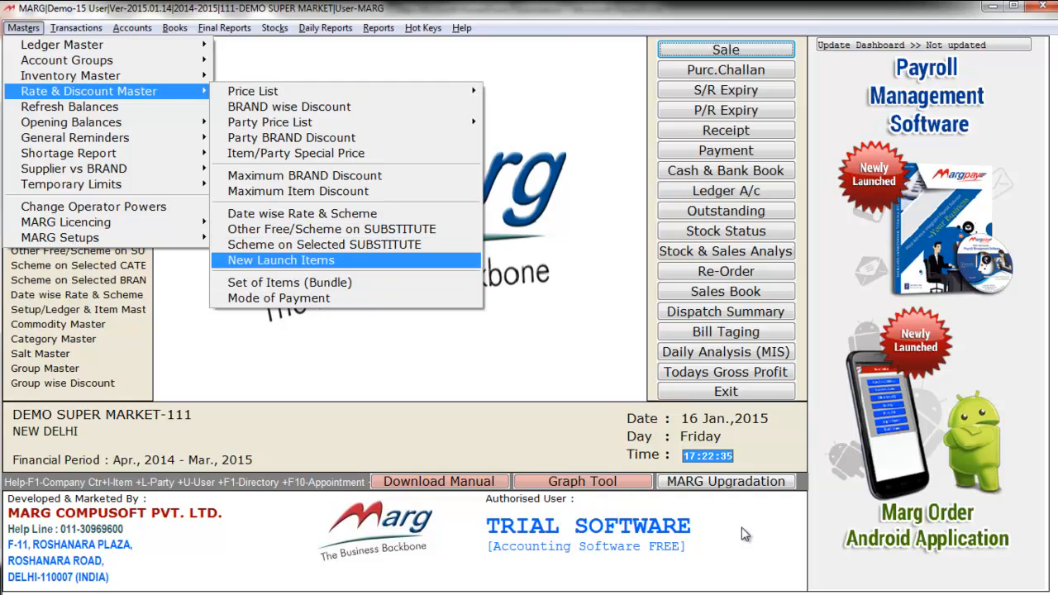
{"action": "key", "text": "Up"}
{"action": "key", "text": "Up"}
{"action": "key", "text": "Up"}
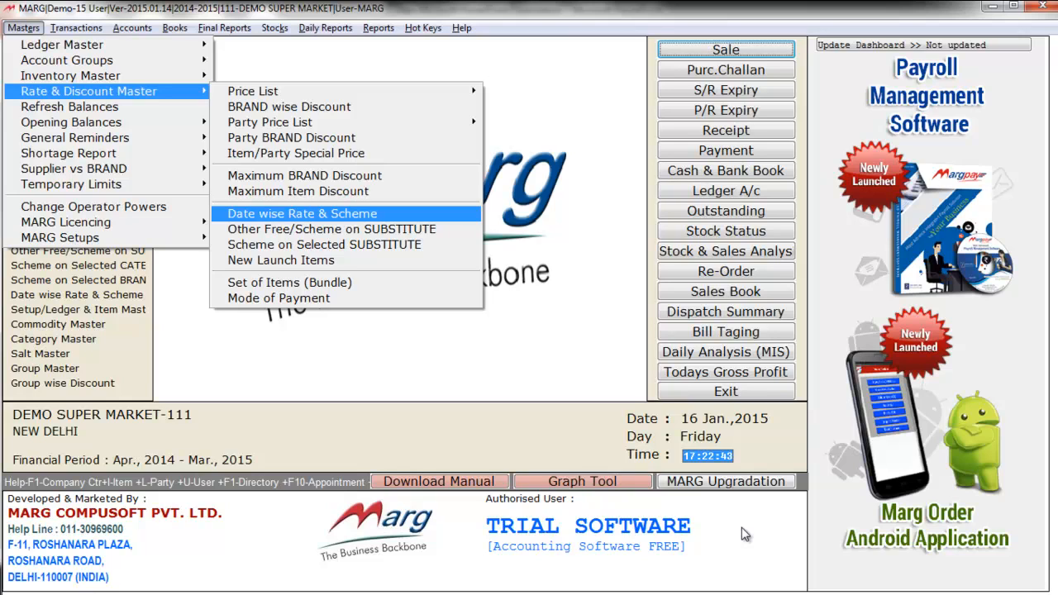
{"action": "key", "text": "Down"}
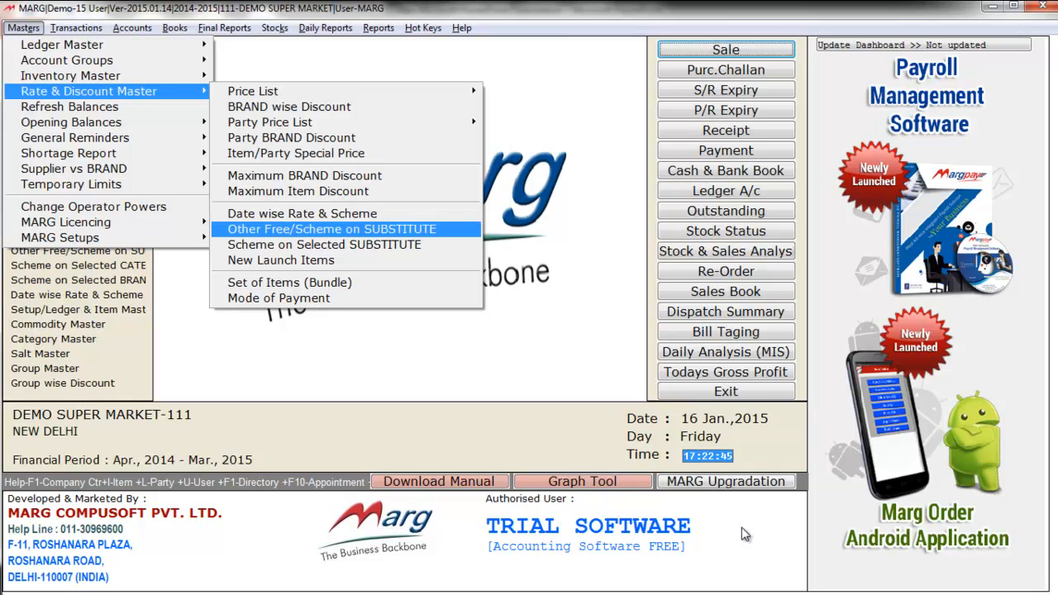
{"action": "key", "text": "Down"}
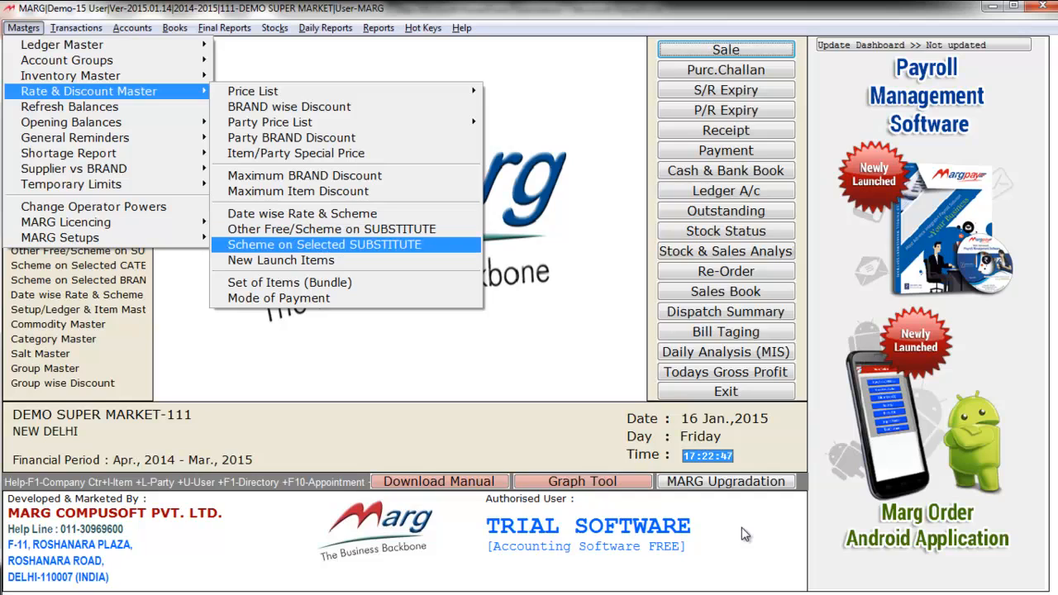
{"action": "key", "text": "Return"}
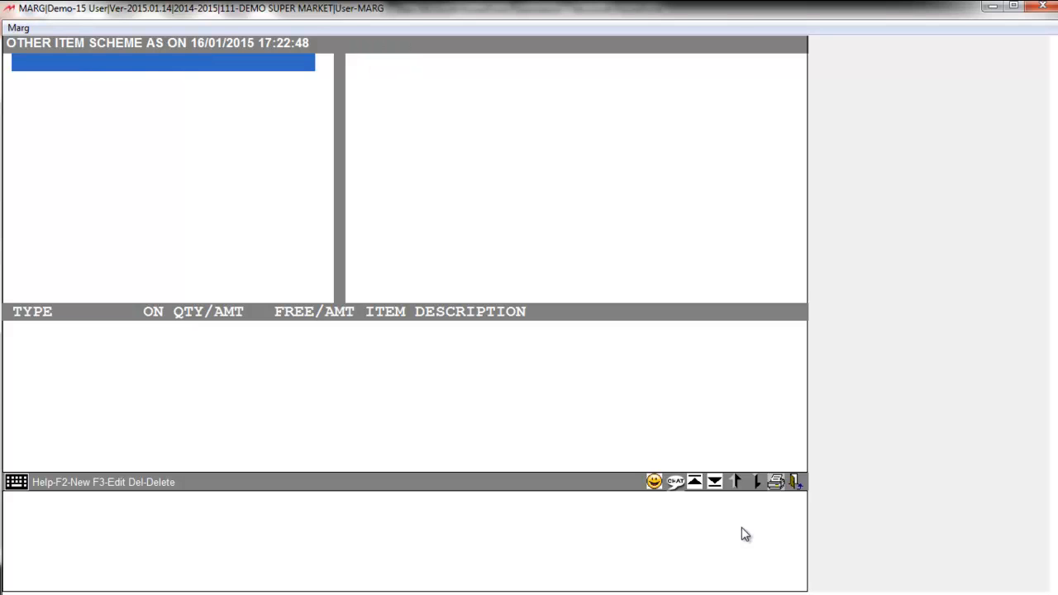
Create a new scheme named FESTIVE SCHEME with High priority
{"action": "key", "text": "F2"}
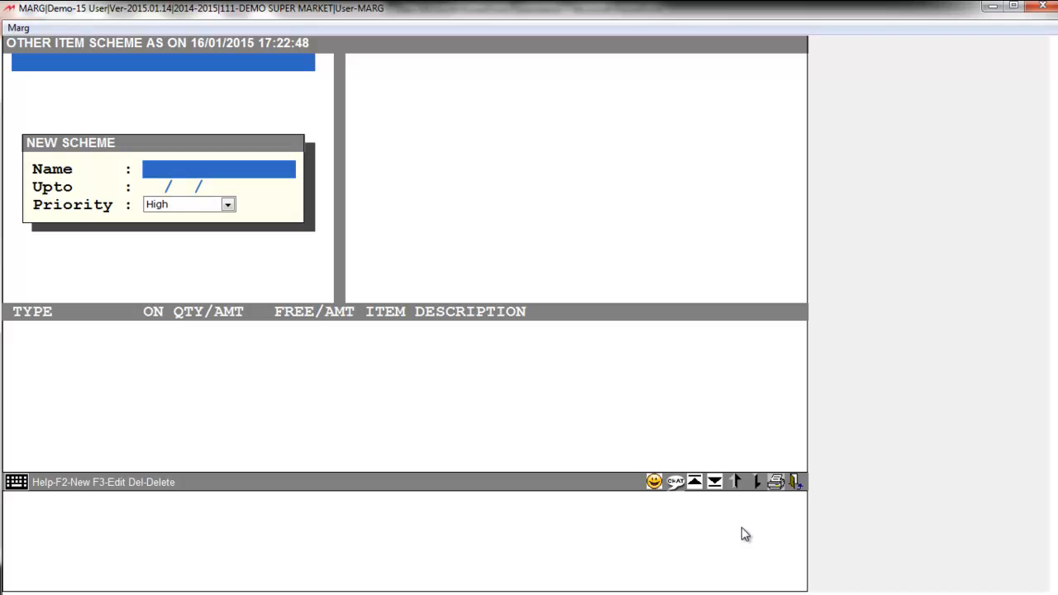
{"action": "type", "text": "FESTIVE S"}
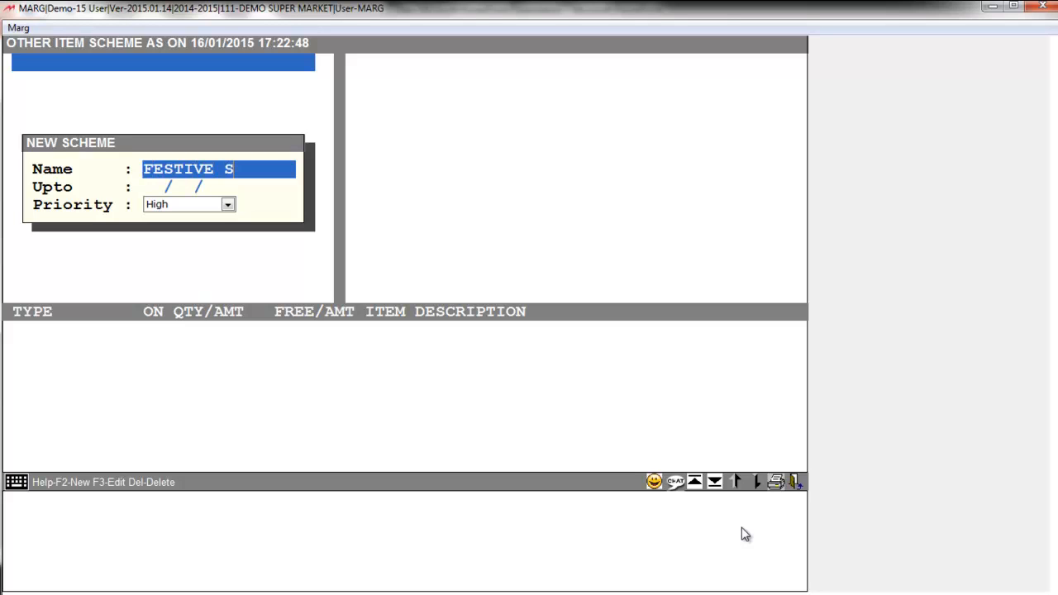
{"action": "type", "text": "CHEME"}
{"action": "key", "text": "Return"}
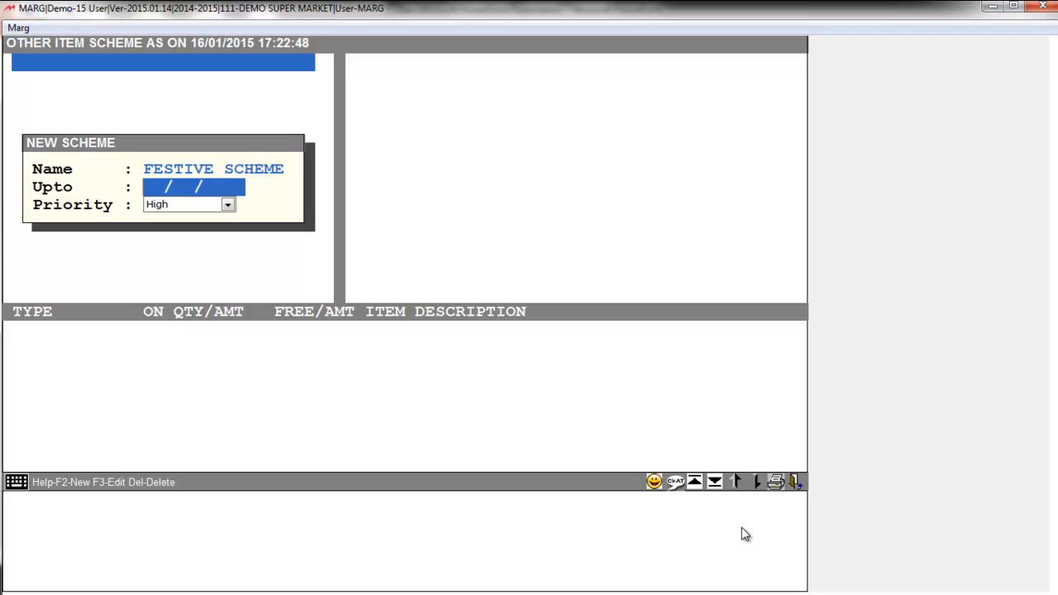
{"action": "key", "text": "Return"}
{"action": "key", "text": "Return"}
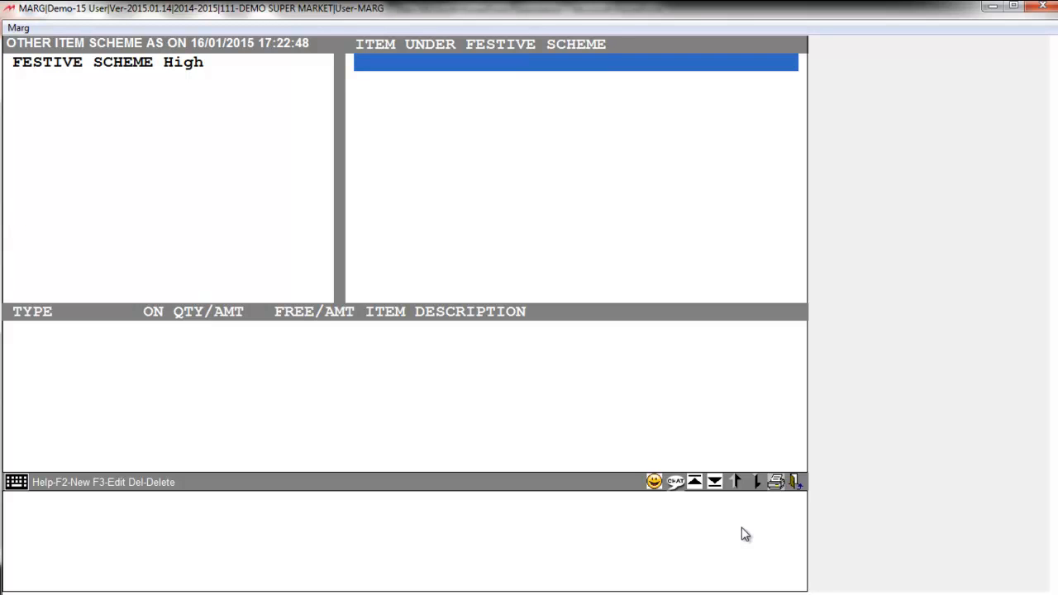
Add the WOMENS WEAR category to the scheme and start a rule row
{"action": "key", "text": "Return"}
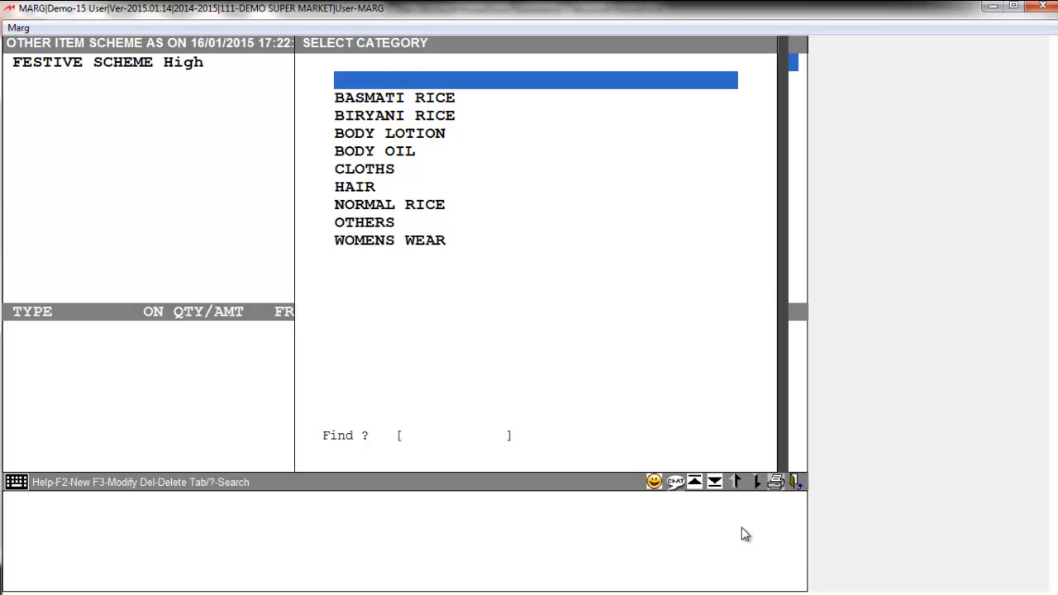
{"action": "key", "text": "Down"}
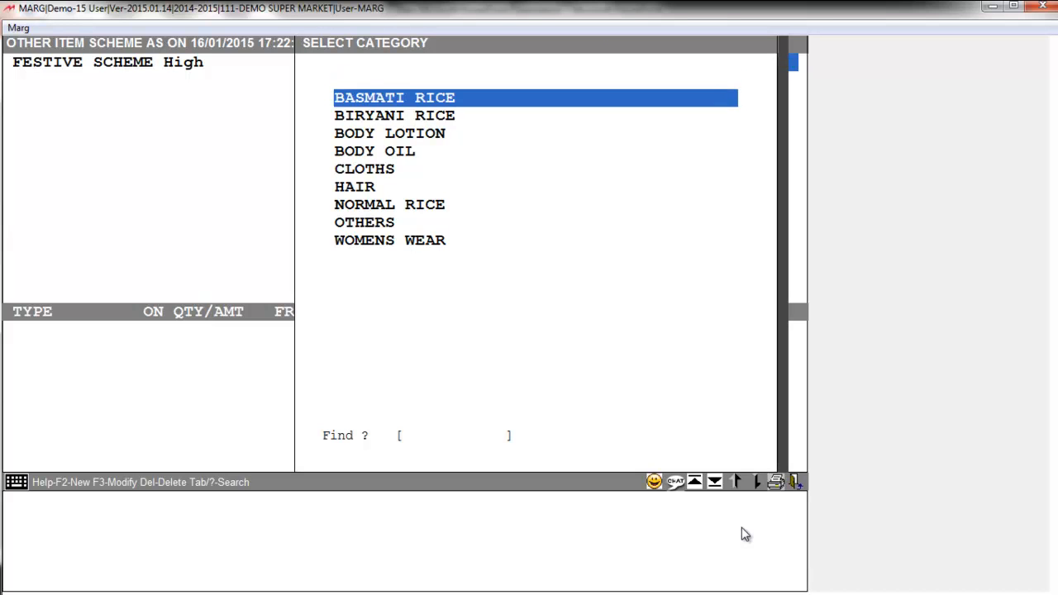
{"action": "key", "text": "Down"}
{"action": "key", "text": "End"}
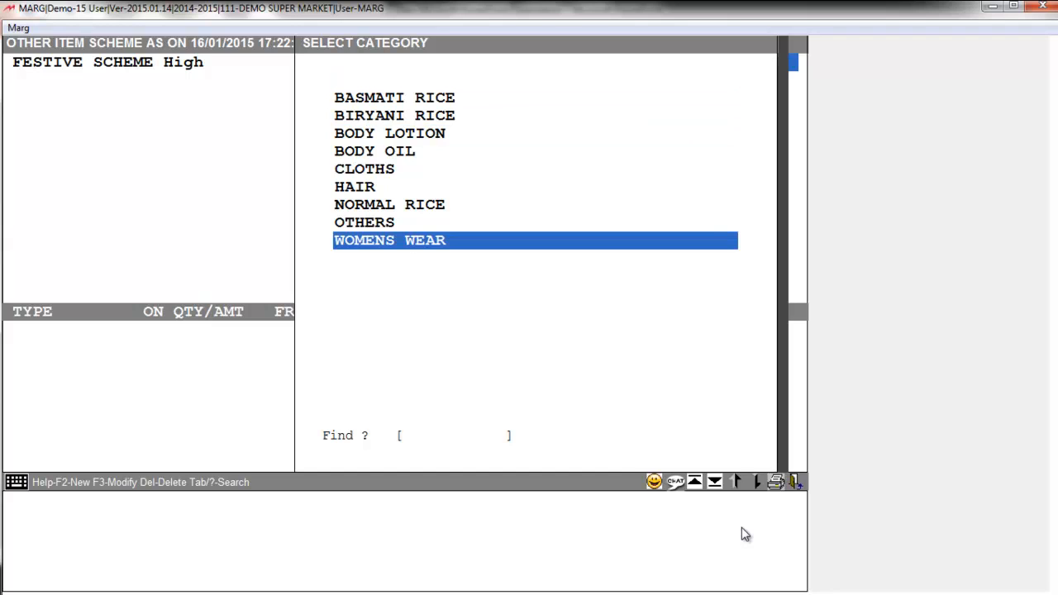
{"action": "key", "text": "Return"}
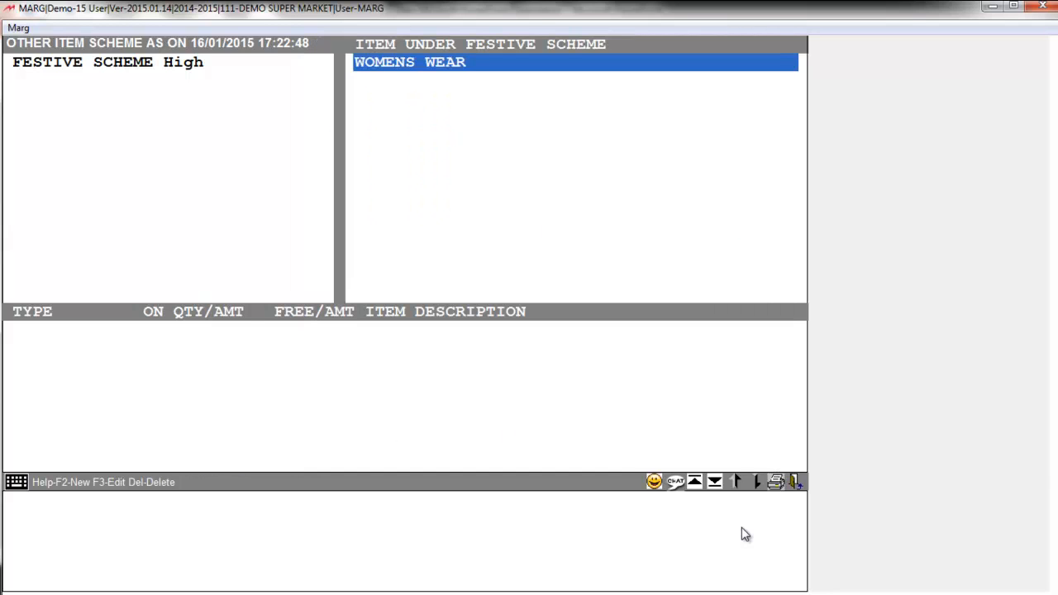
{"action": "key", "text": "Return"}
{"action": "key", "text": "Return"}
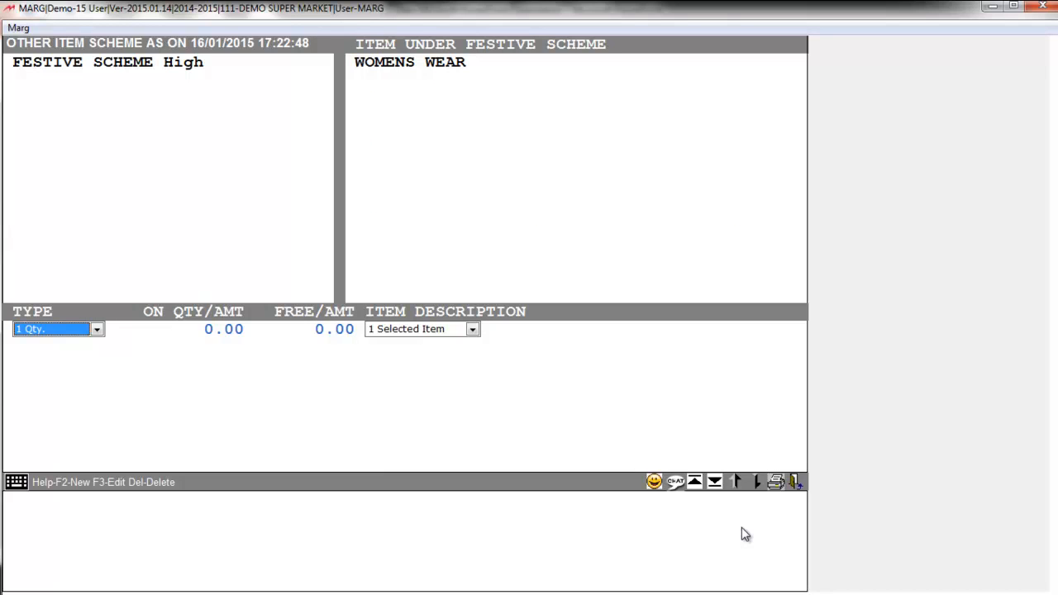
Set the WOMENS WEAR rule to quantity type, 2 qualifying and 1 free, as 1 Selected Item
{"action": "key", "text": "space"}
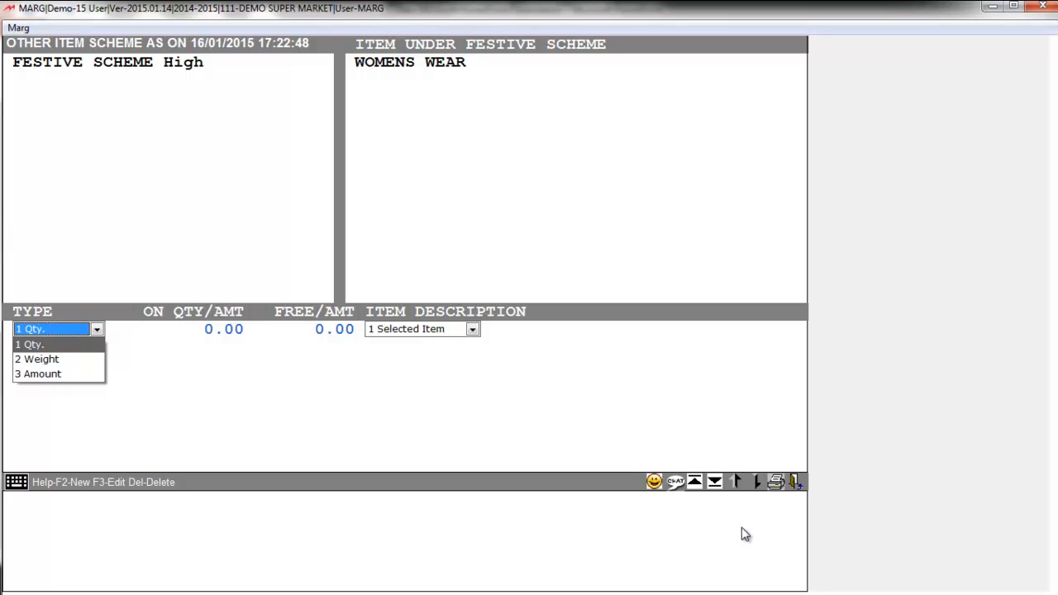
{"action": "key", "text": "Return"}
{"action": "key", "text": "Return"}
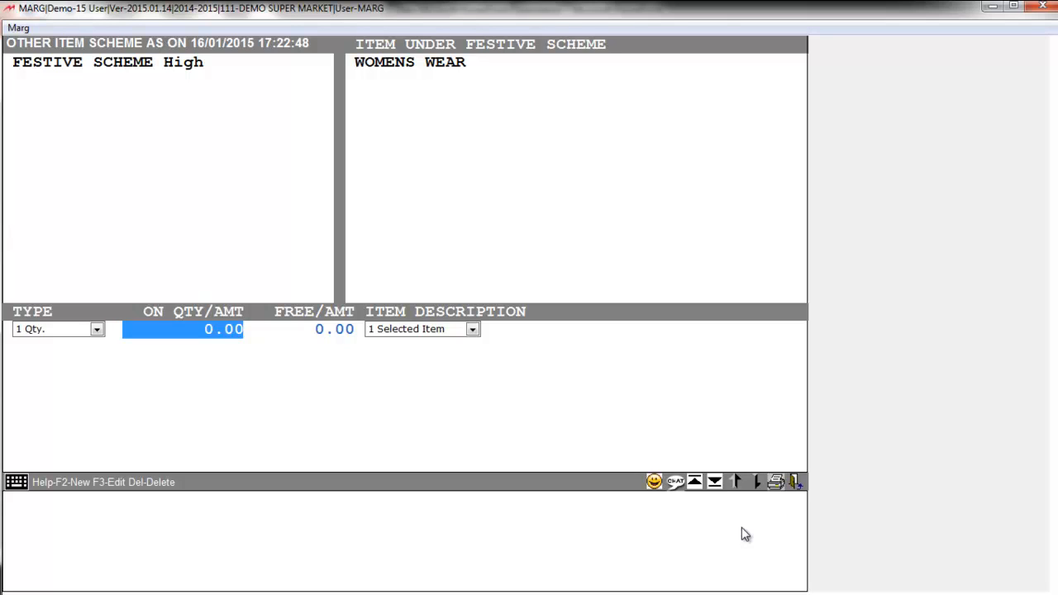
{"action": "key", "text": "Return"}
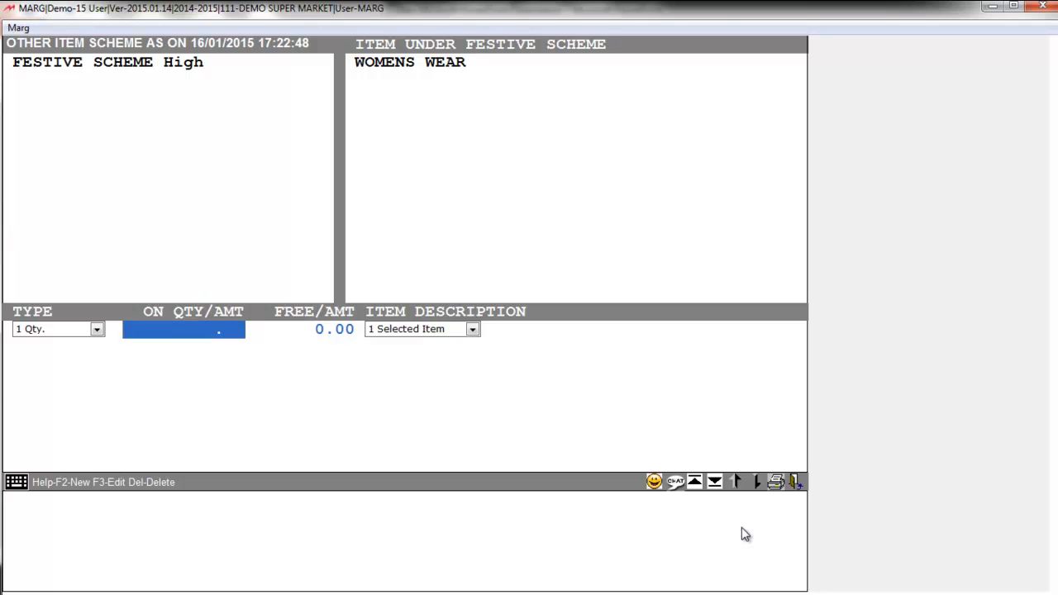
{"action": "type", "text": "2"}
{"action": "key", "text": "Return"}
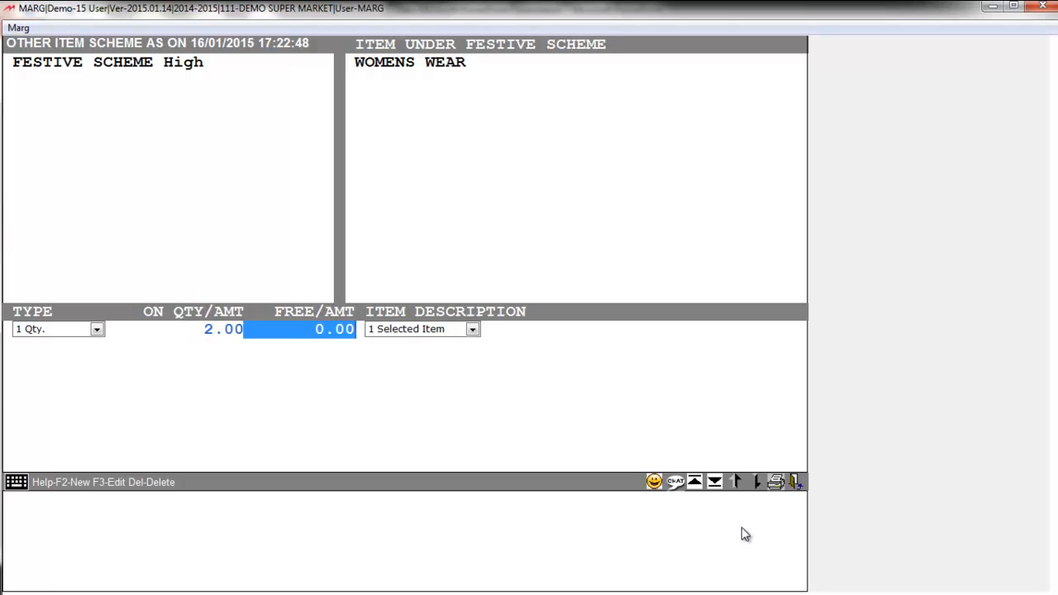
{"action": "type", "text": "1 ."}
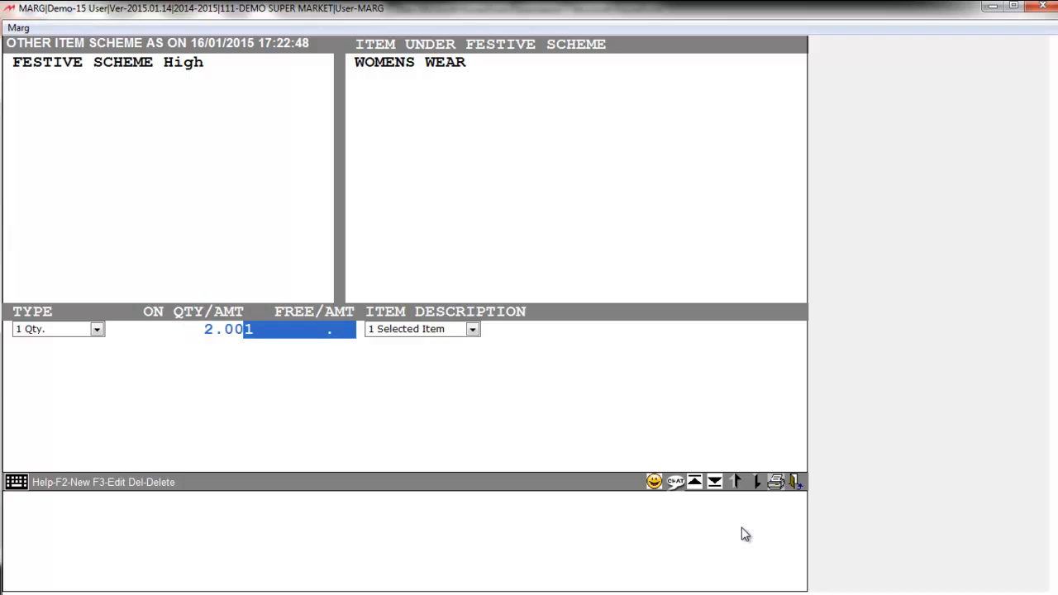
{"action": "key", "text": "Return"}
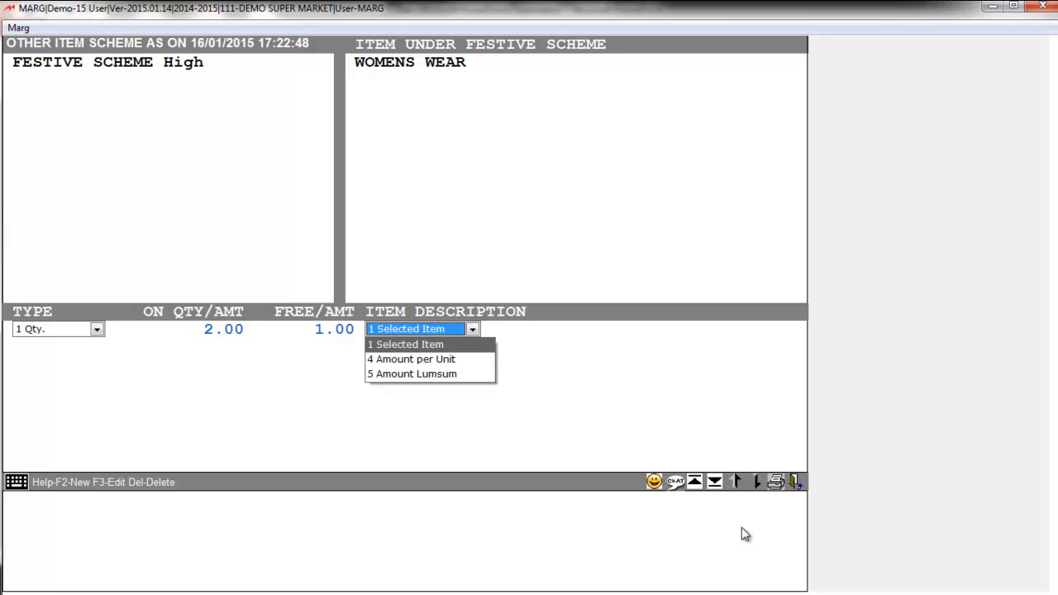
{"action": "key", "text": "Down"}
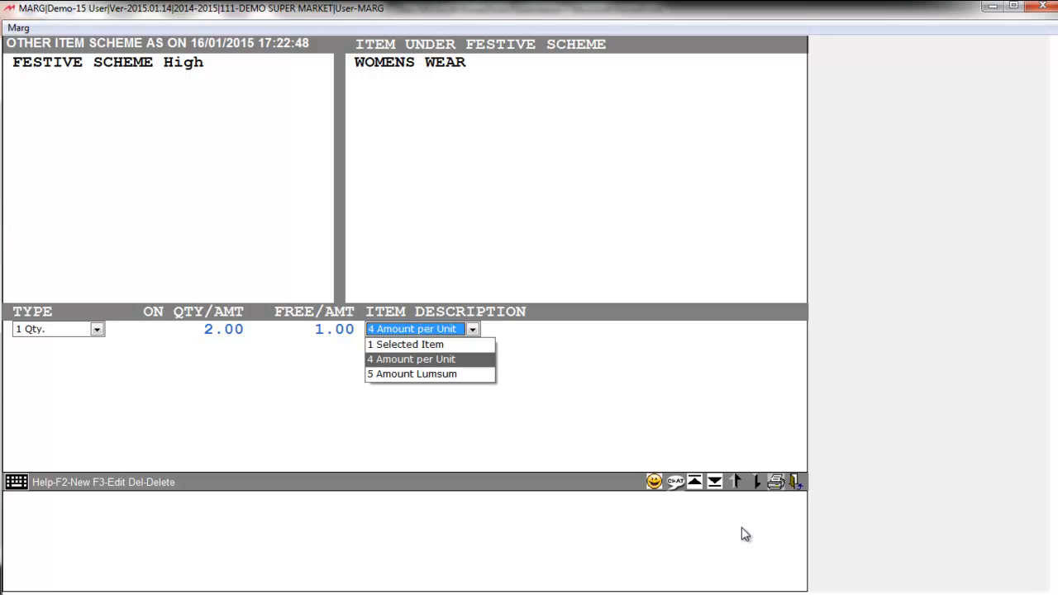
{"action": "key", "text": "Down"}
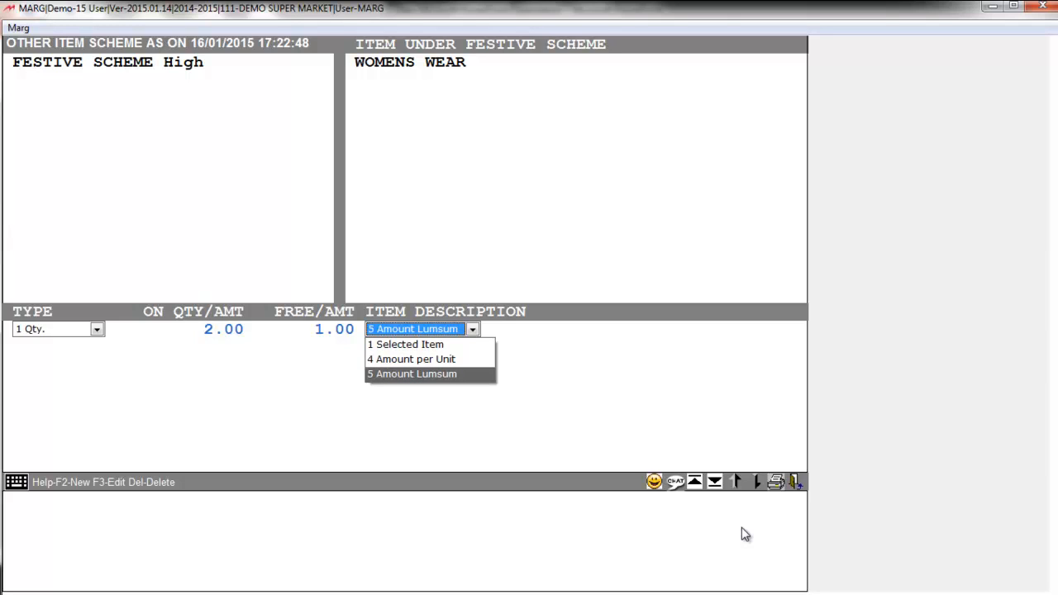
{"action": "key", "text": "Up"}
{"action": "key", "text": "Up"}
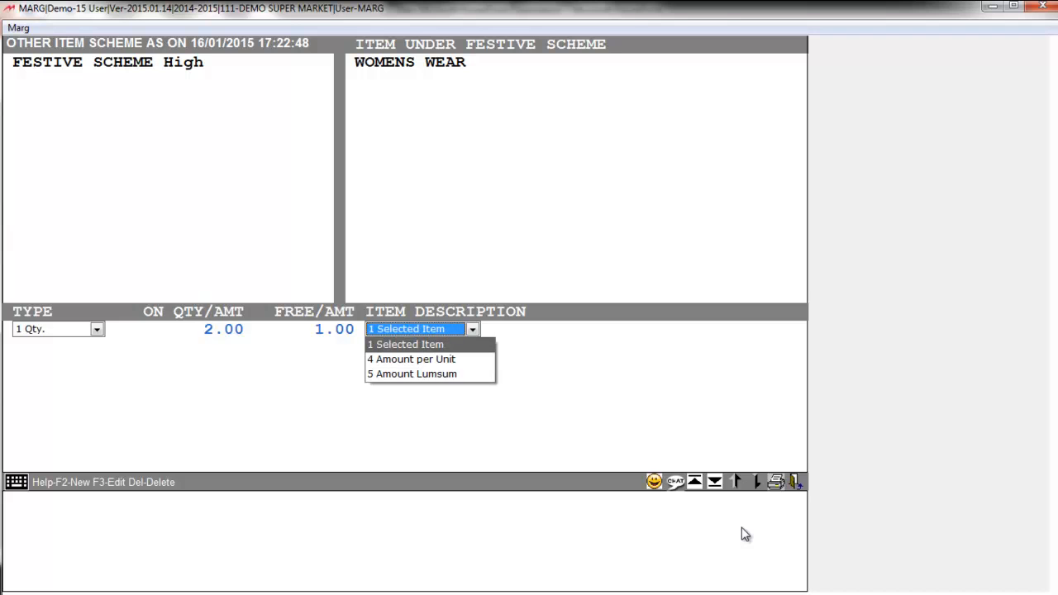
{"action": "key", "text": "Return"}
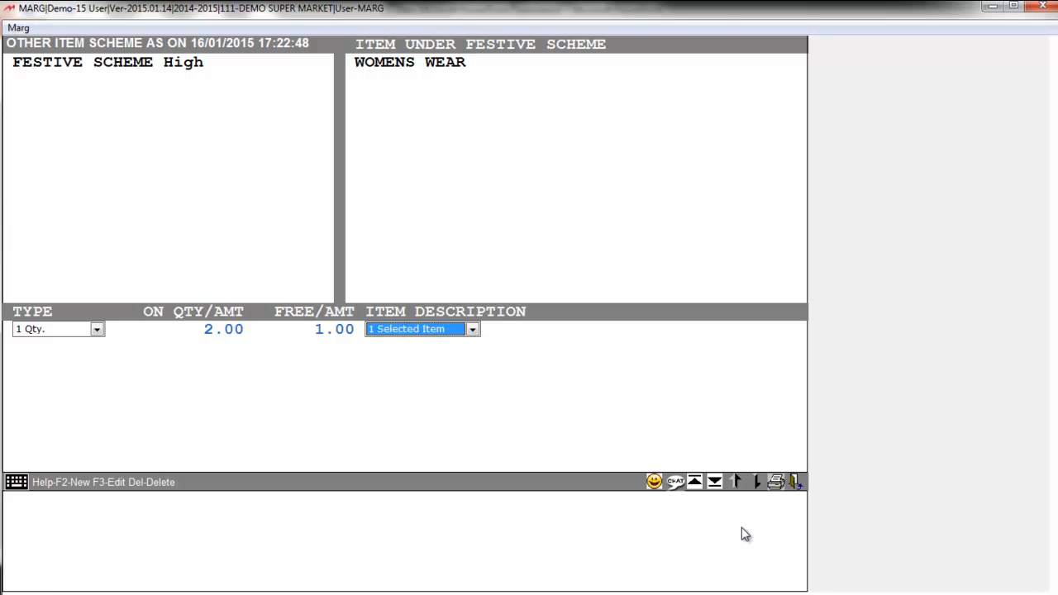
Choose SHIRT as the free item and return to the main dashboard
{"action": "key", "text": "Return"}
{"action": "key", "text": "Up"}
{"action": "key", "text": "Up"}
{"action": "key", "text": "Up"}
{"action": "key", "text": "Up"}
{"action": "key", "text": "Up"}
{"action": "key", "text": "Up"}
{"action": "key", "text": "Up"}
{"action": "key", "text": "Up"}
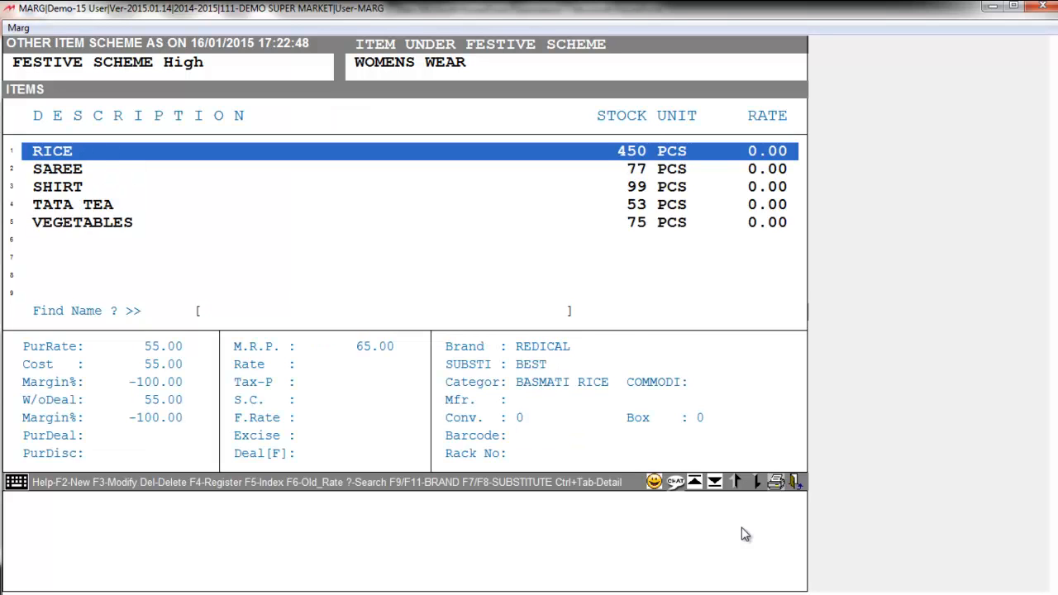
{"action": "key", "text": "Up"}
{"action": "key", "text": "Up"}
{"action": "key", "text": "Up"}
{"action": "key", "text": "Up"}
{"action": "key", "text": "Up"}
{"action": "key", "text": "Up"}
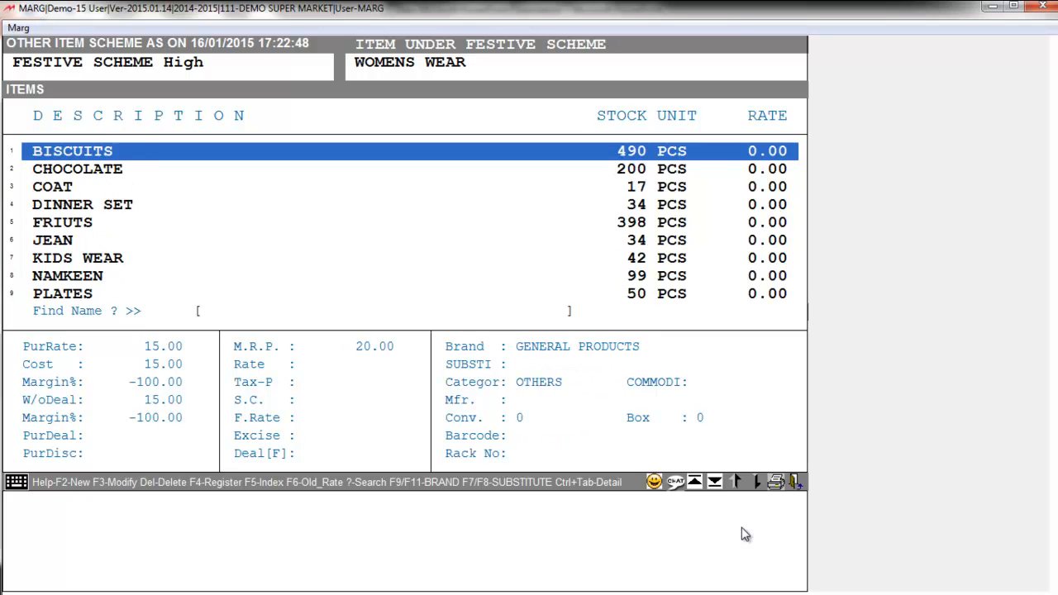
{"action": "key", "text": "Down"}
{"action": "key", "text": "Down"}
{"action": "key", "text": "Down"}
{"action": "key", "text": "Down"}
{"action": "key", "text": "Down"}
{"action": "key", "text": "Down"}
{"action": "key", "text": "Down"}
{"action": "key", "text": "Down"}
{"action": "key", "text": "Down"}
{"action": "key", "text": "Down"}
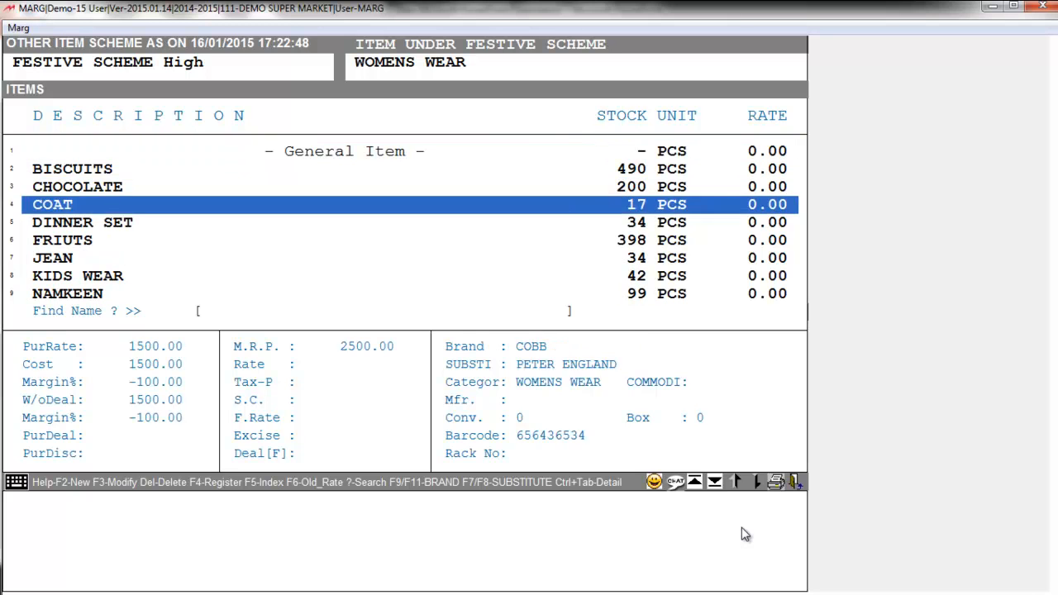
{"action": "key", "text": "Down"}
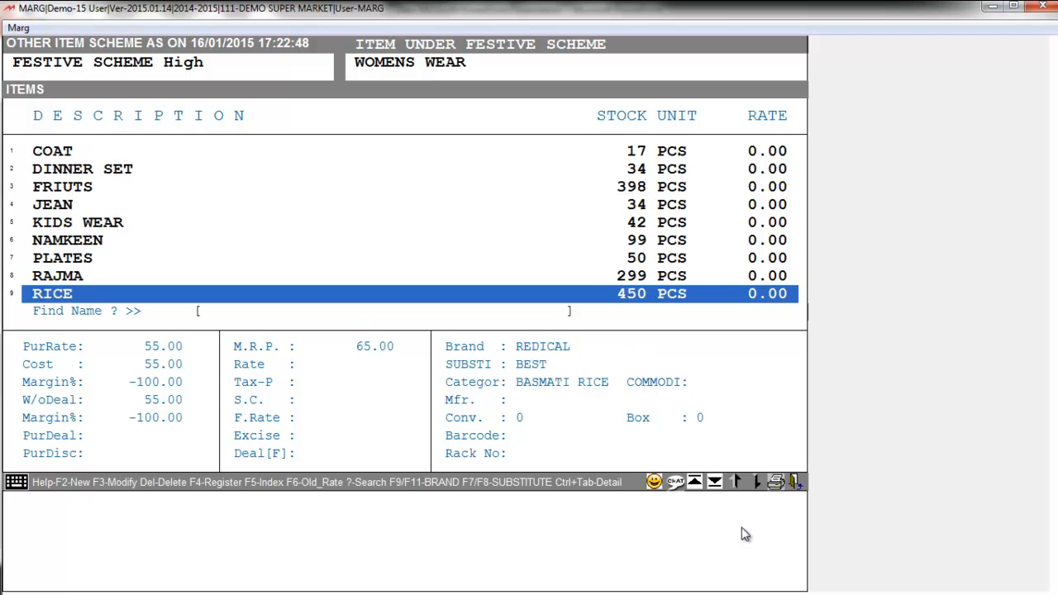
{"action": "key", "text": "Down"}
{"action": "key", "text": "Down"}
{"action": "key", "text": "Down"}
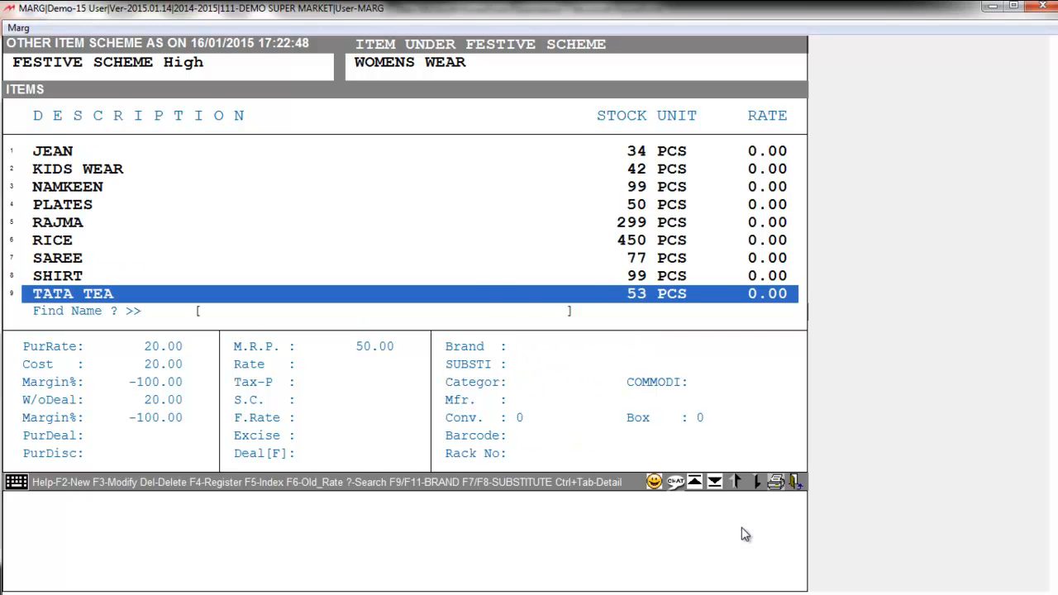
{"action": "key", "text": "Up"}
{"action": "key", "text": "Return"}
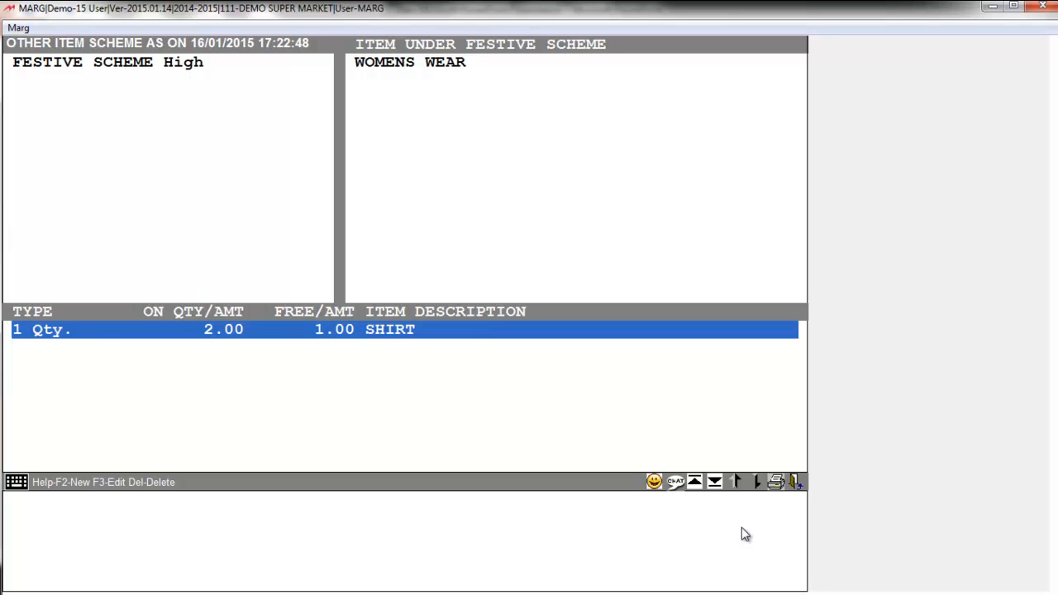
{"action": "key", "text": "F3"}
{"action": "key", "text": "Escape"}
{"action": "key", "text": "Escape"}
{"action": "key", "text": "Escape"}
{"action": "key", "text": "Escape"}
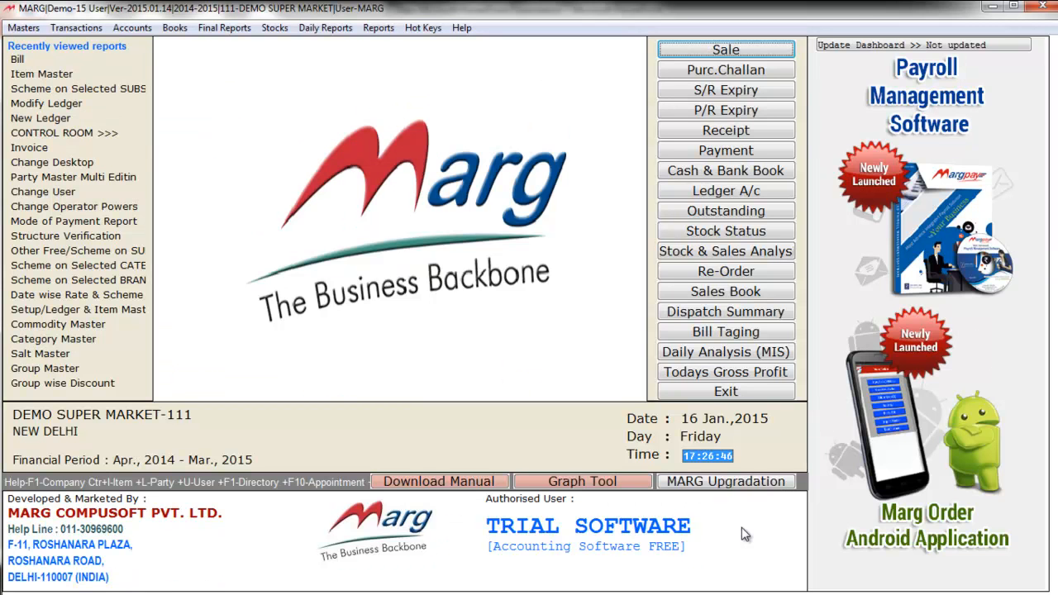
Start a CASH sale and add one COAT and one SAREE to the bill
{"action": "key", "text": "Return"}
{"action": "key", "text": "Return"}
{"action": "key", "text": "Return"}
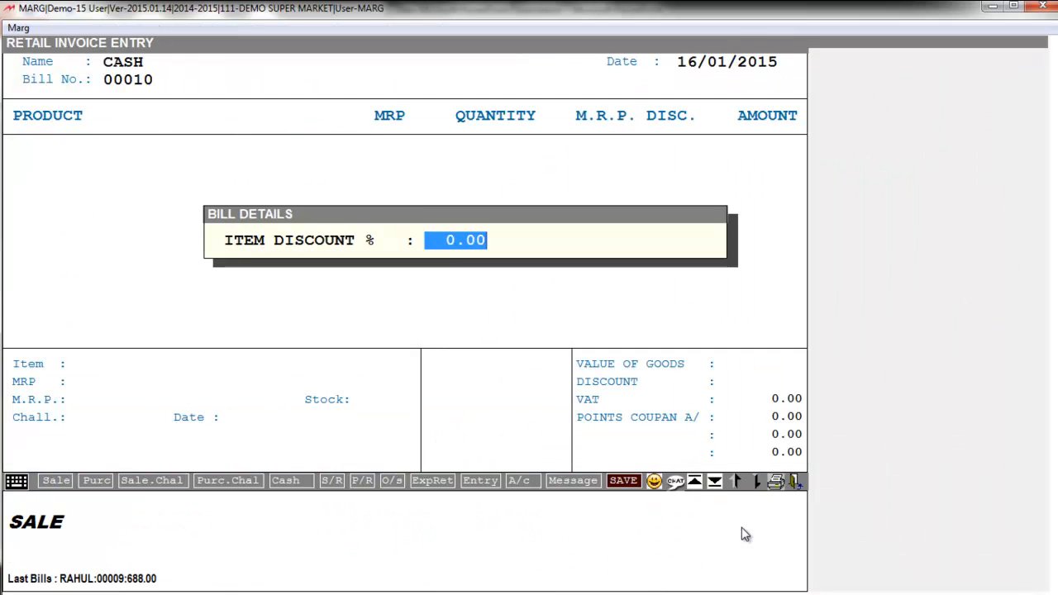
{"action": "key", "text": "Return"}
{"action": "key", "text": "Return"}
{"action": "type", "text": "COA"}
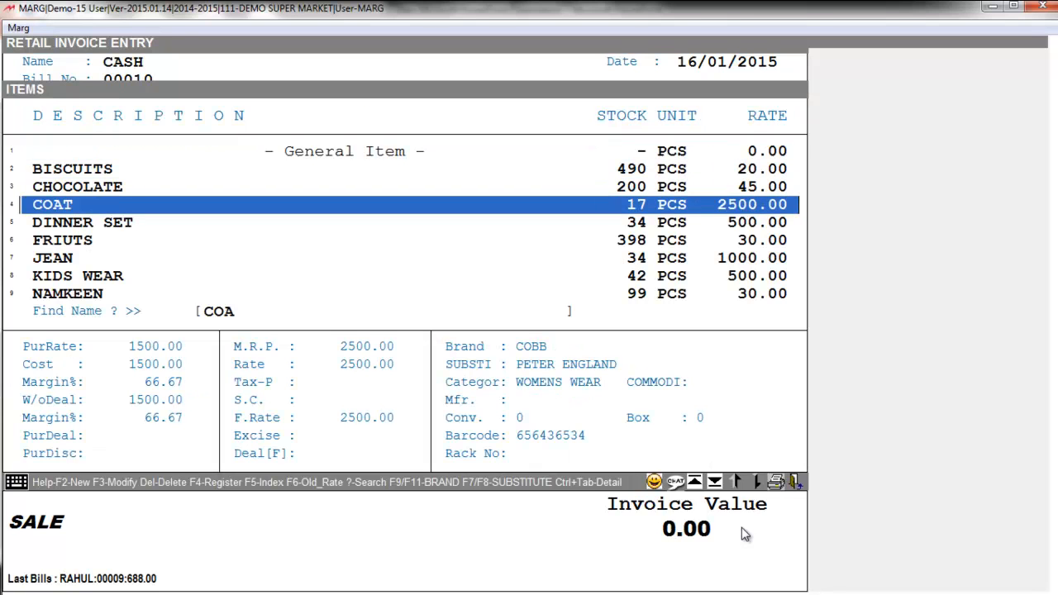
{"action": "key", "text": "Return"}
{"action": "key", "text": "Return"}
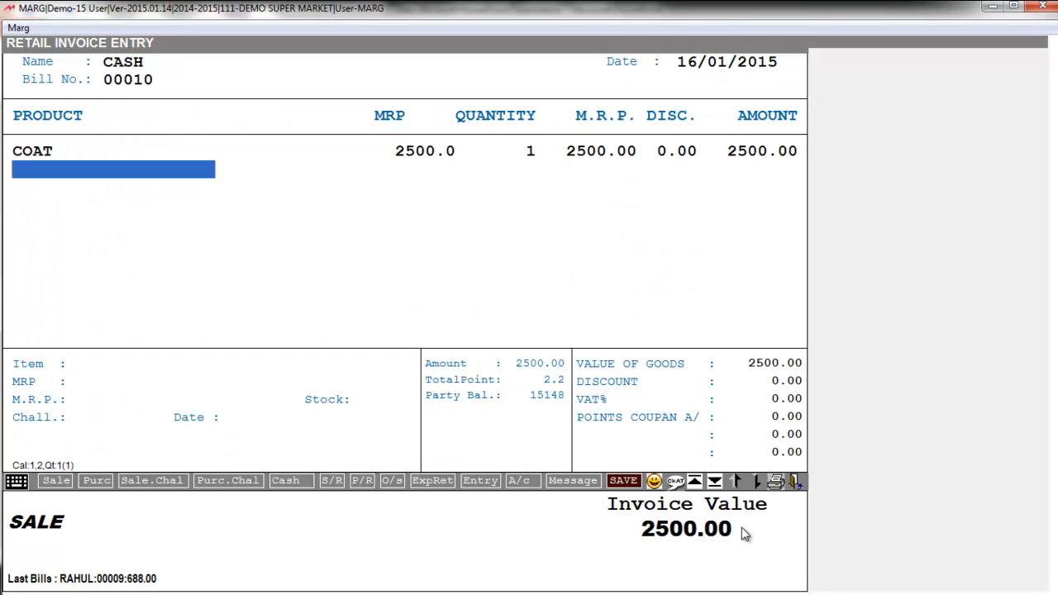
{"action": "key", "text": "Return"}
{"action": "type", "text": "SARE"}
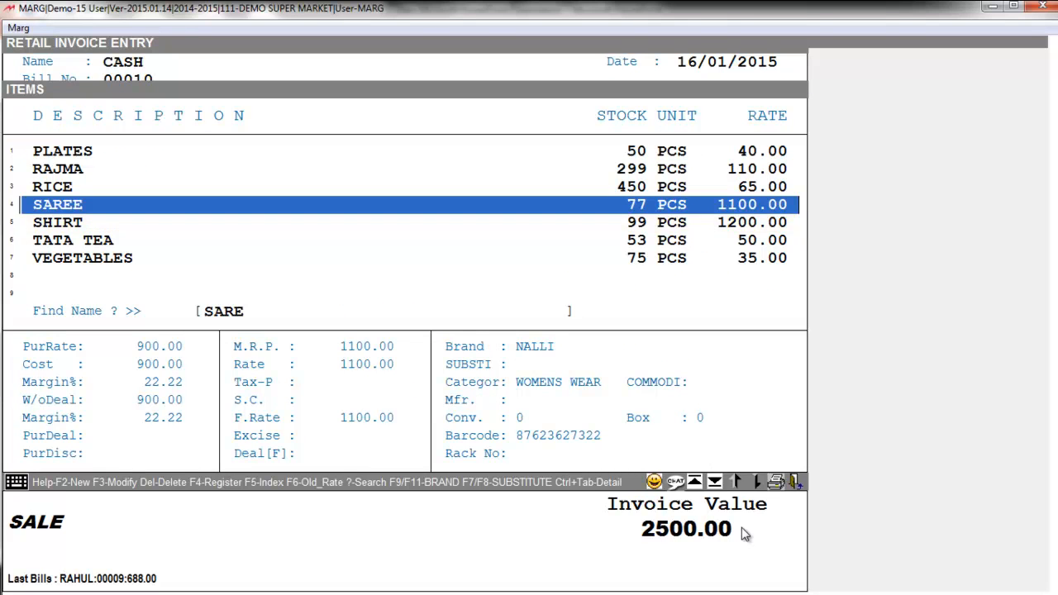
{"action": "key", "text": "Return"}
{"action": "key", "text": "Return"}
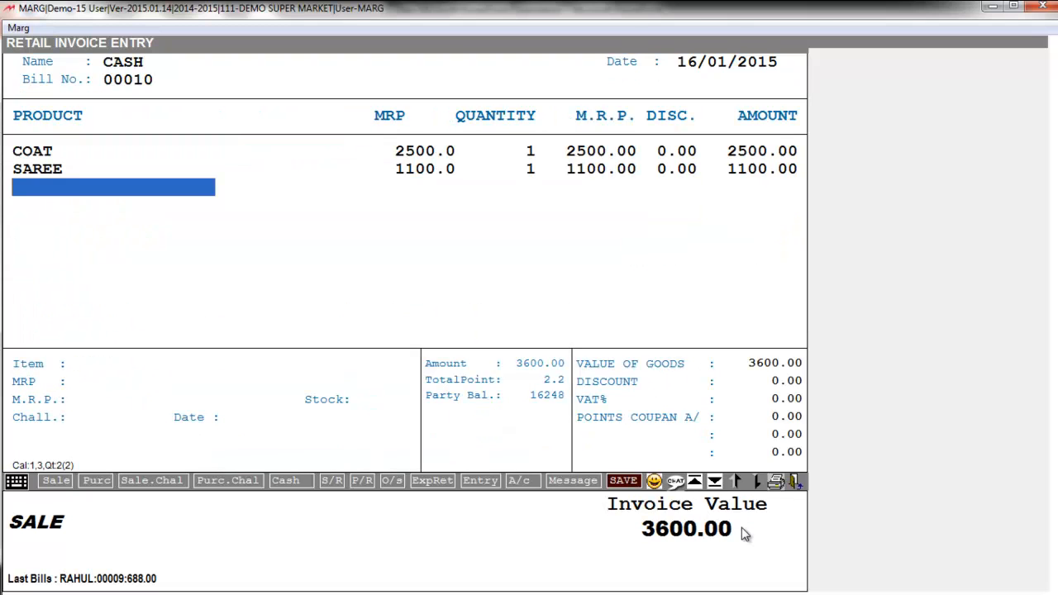
{"action": "key", "text": "Escape"}
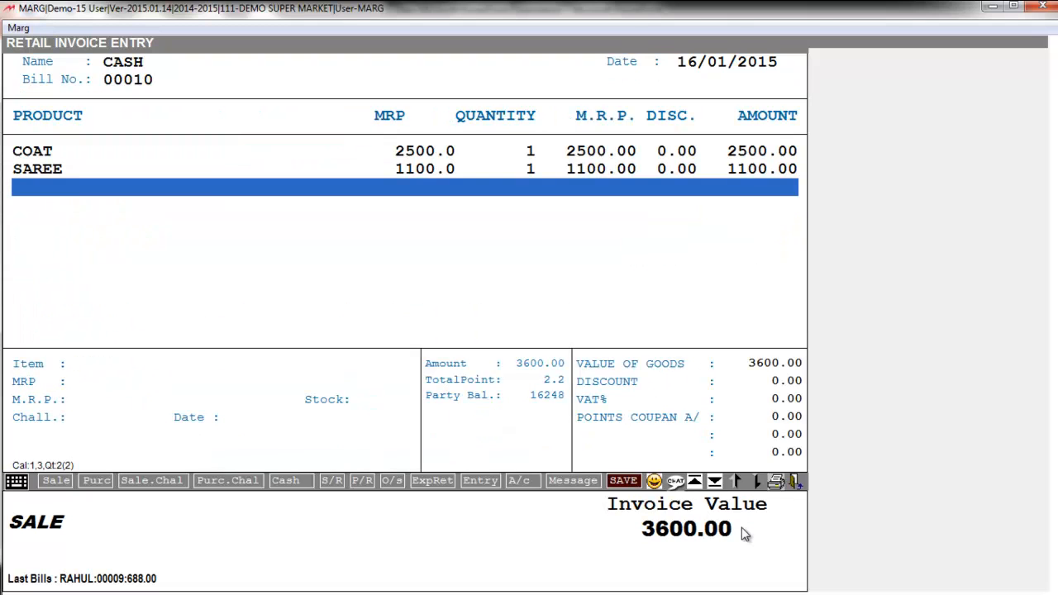
{"action": "key", "text": "Return"}
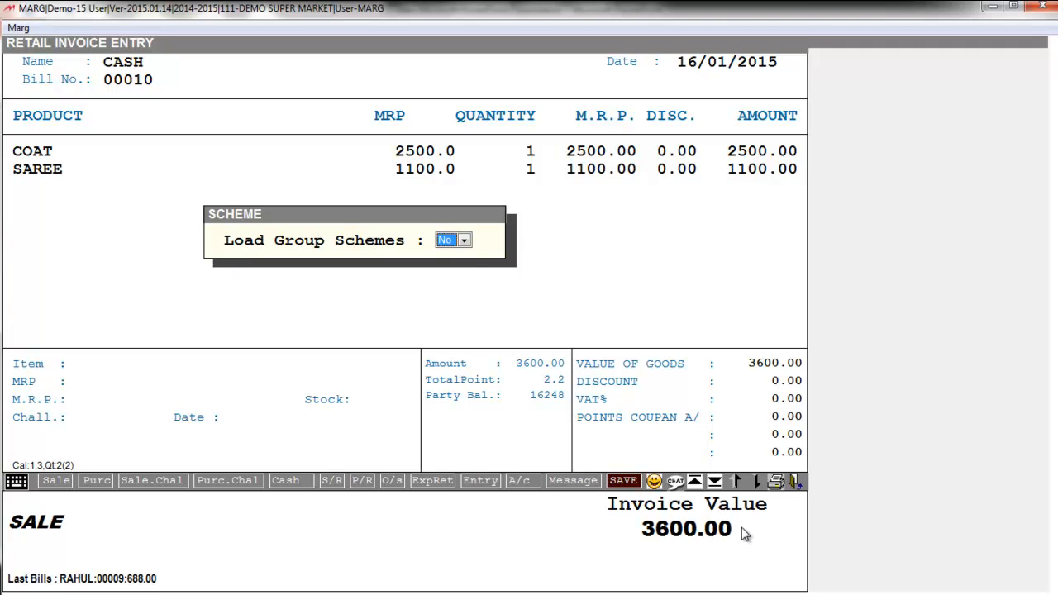
Set Load Group Schemes to Yes so the free SHIRT is added
{"action": "key", "text": "alt+Down"}
{"action": "key", "text": "Up"}
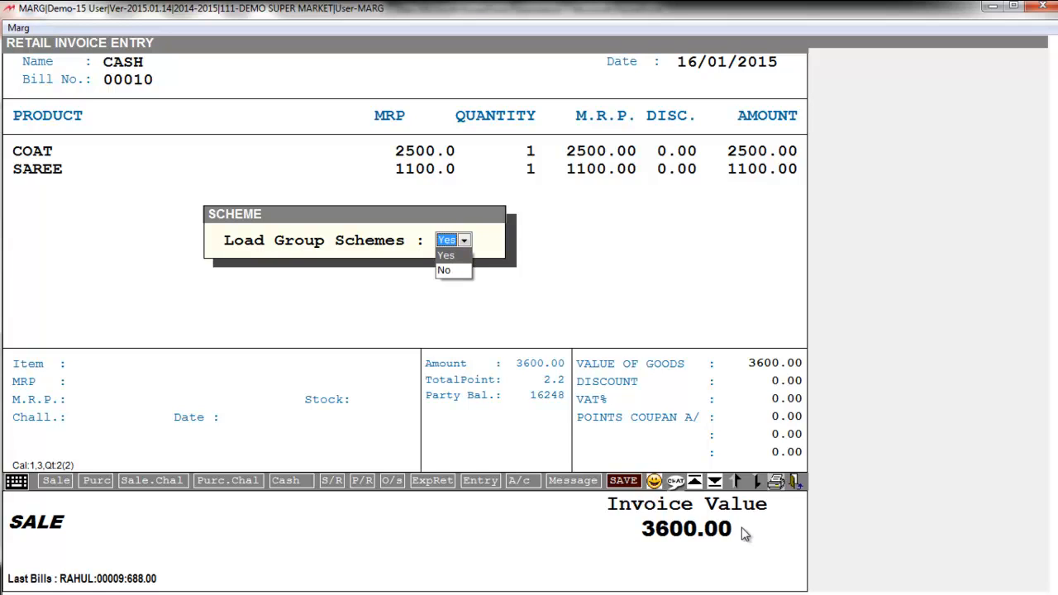
{"action": "key", "text": "Return"}
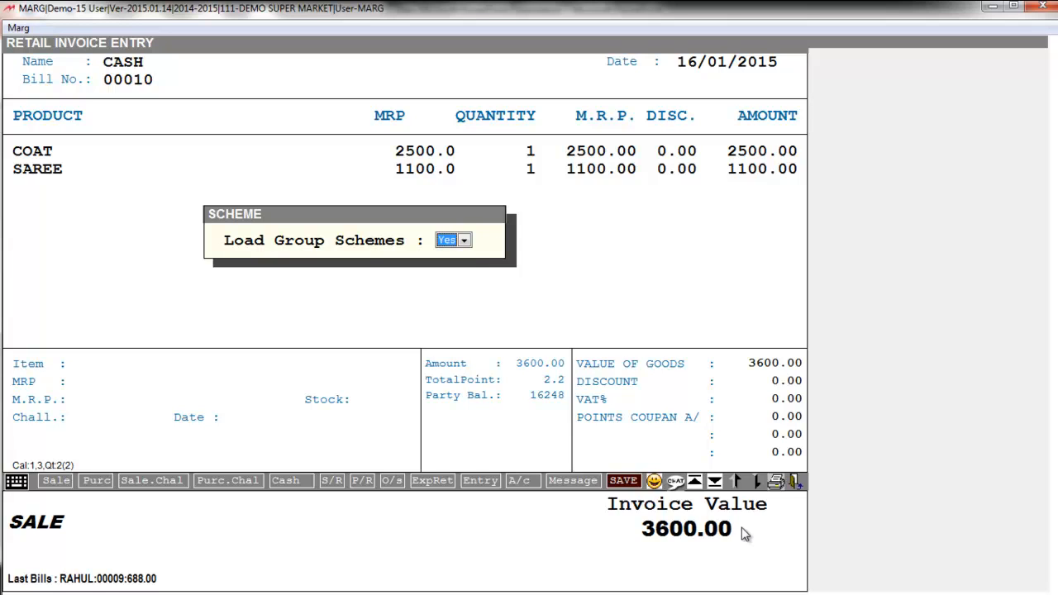
{"action": "key", "text": "Return"}
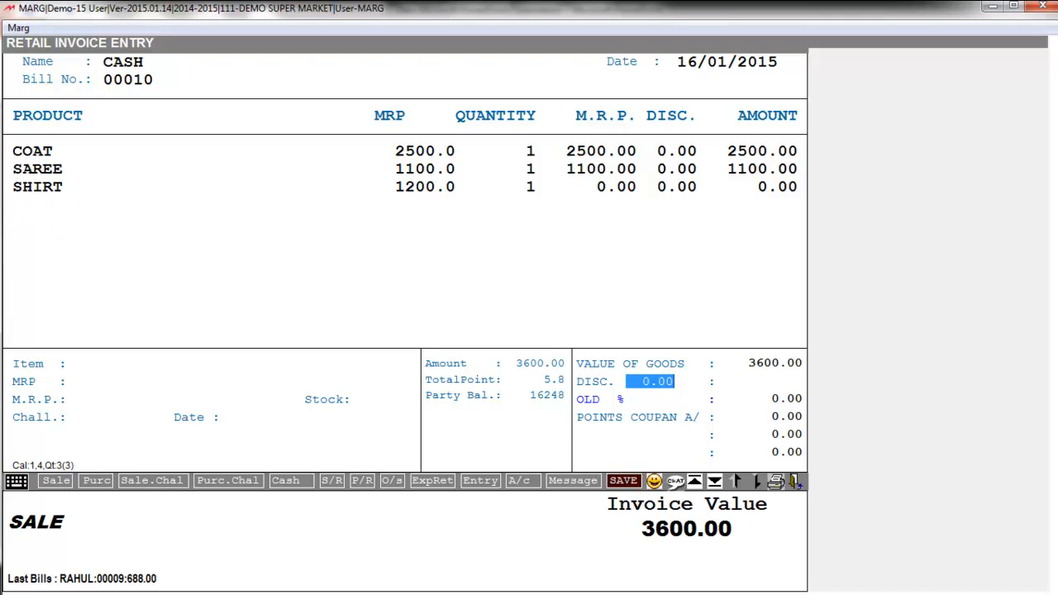
Enter 3600 as the CASH amount and save bill 00010
{"action": "key", "text": "Return"}
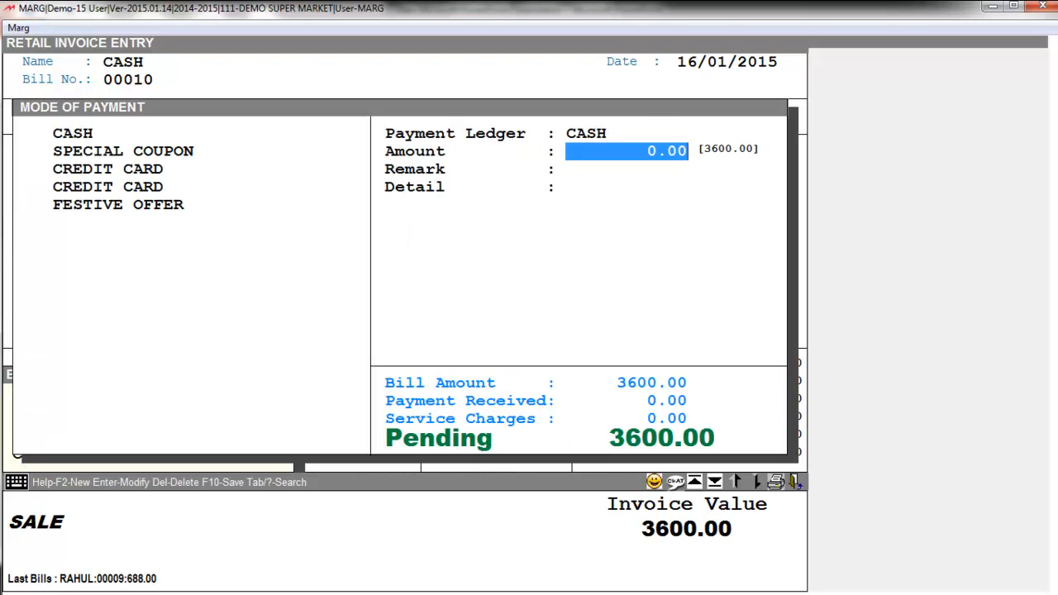
{"action": "type", "text": "3600"}
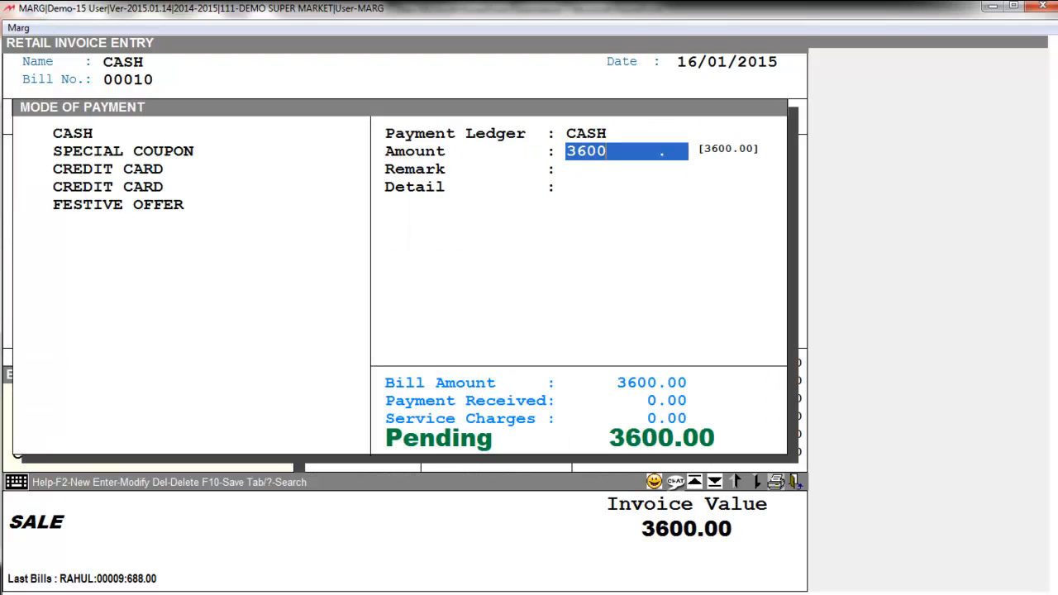
{"action": "key", "text": "Return"}
{"action": "key", "text": "Return"}
{"action": "key", "text": "Return"}
{"action": "key", "text": "Escape"}
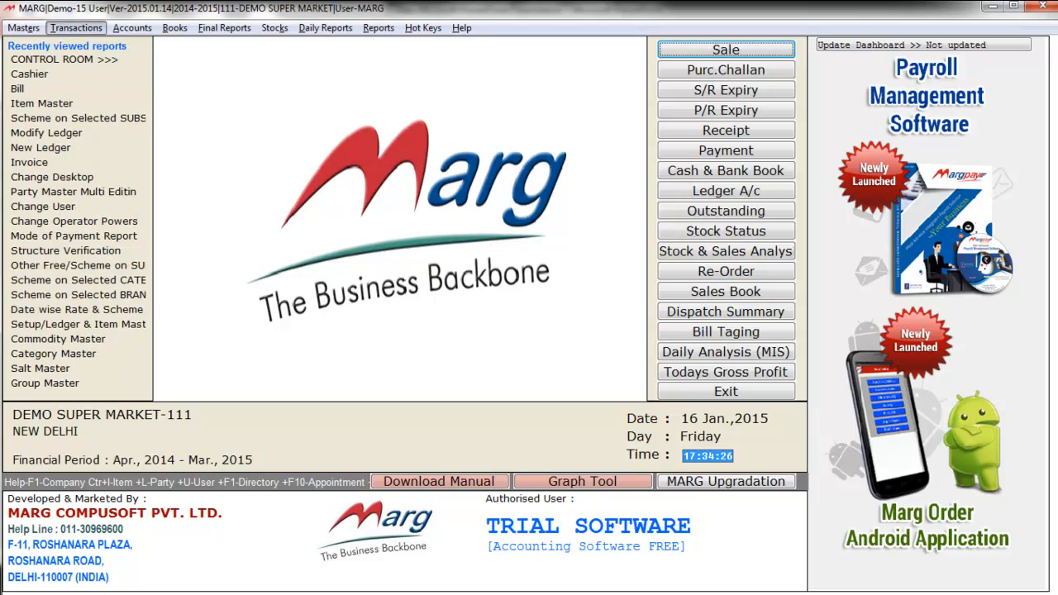
{"action": "key", "text": "Left"}
{"action": "key", "text": "Down"}
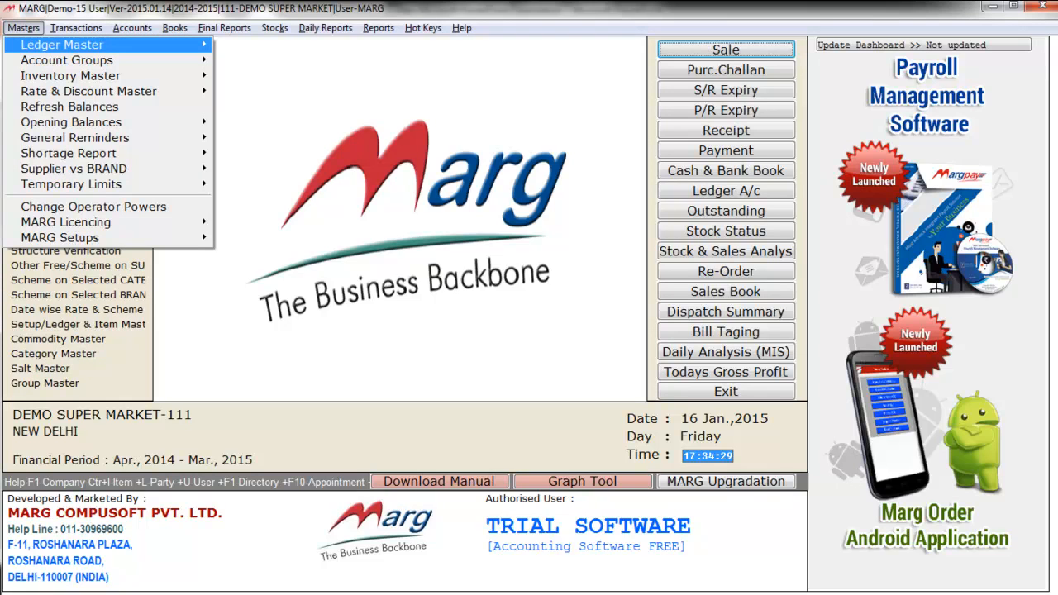
{"action": "key", "text": "Up"}
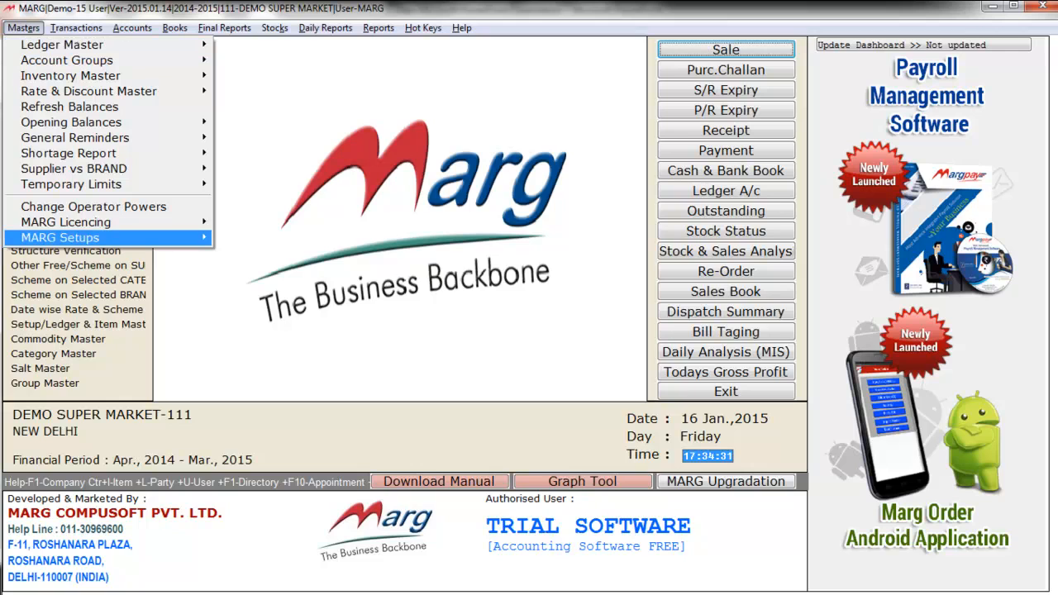
{"action": "key", "text": "Right"}
{"action": "key", "text": "Return"}
{"action": "key", "text": "Return"}
{"action": "type", "text": "CASHIER"}
{"action": "key", "text": "Return"}
{"action": "key", "text": "Return"}
{"action": "key", "text": "Return"}
{"action": "key", "text": "Return"}
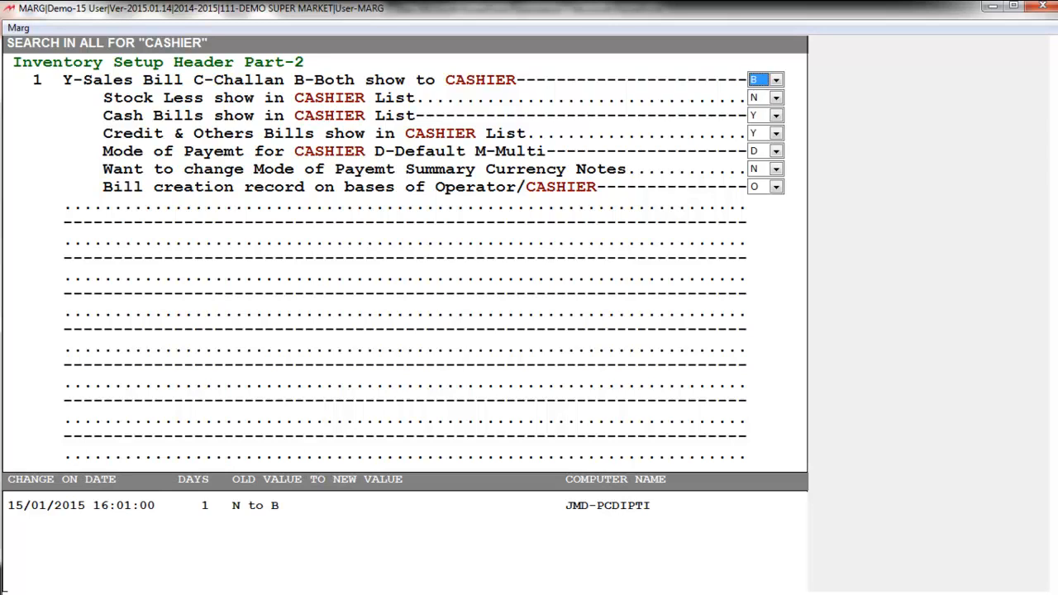
{"action": "key", "text": "Escape"}
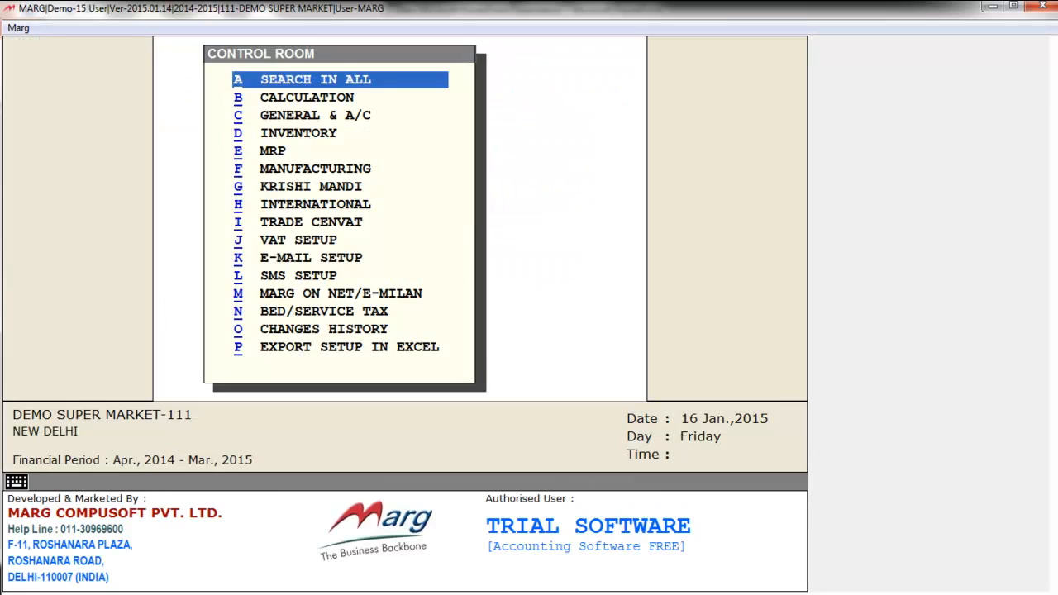
{"action": "key", "text": "Escape"}
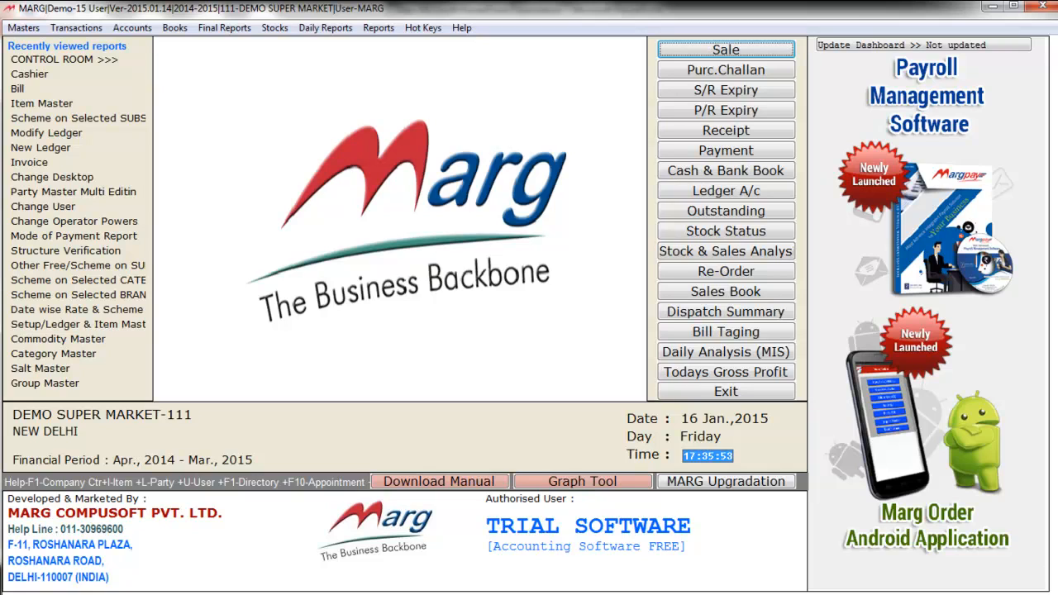
Open the Cashier Pendings list from the Transactions menu
{"action": "key", "text": "alt+t"}
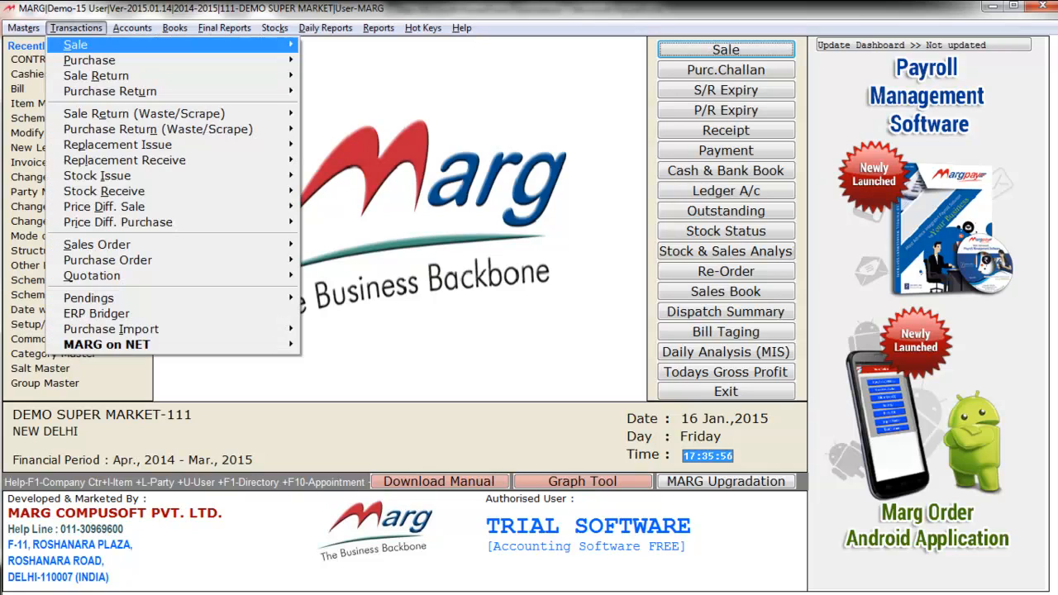
{"action": "key", "text": "Up"}
{"action": "key", "text": "Up"}
{"action": "key", "text": "Up"}
{"action": "key", "text": "Up"}
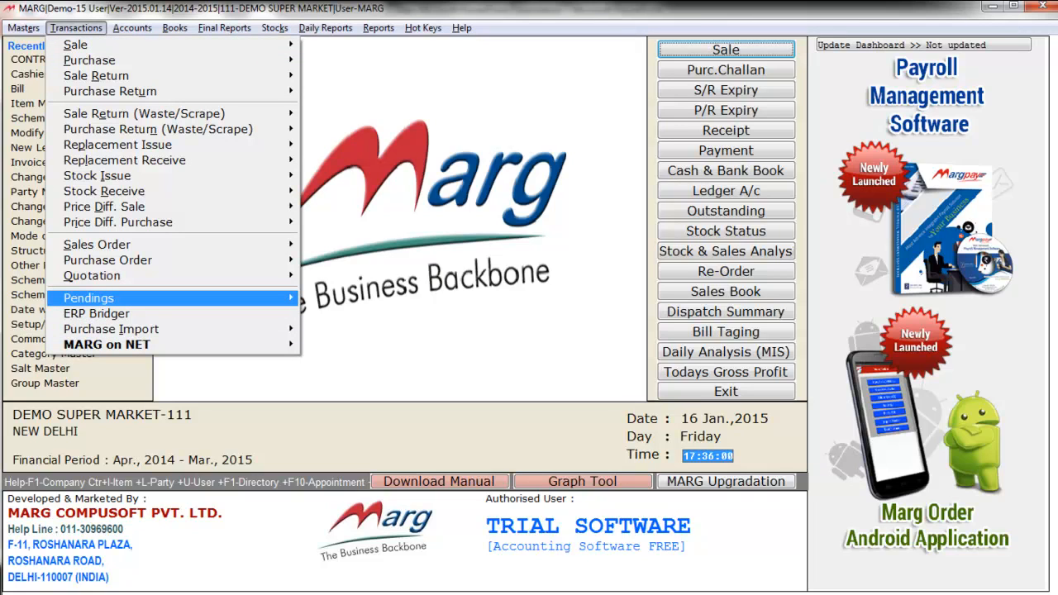
{"action": "key", "text": "Right"}
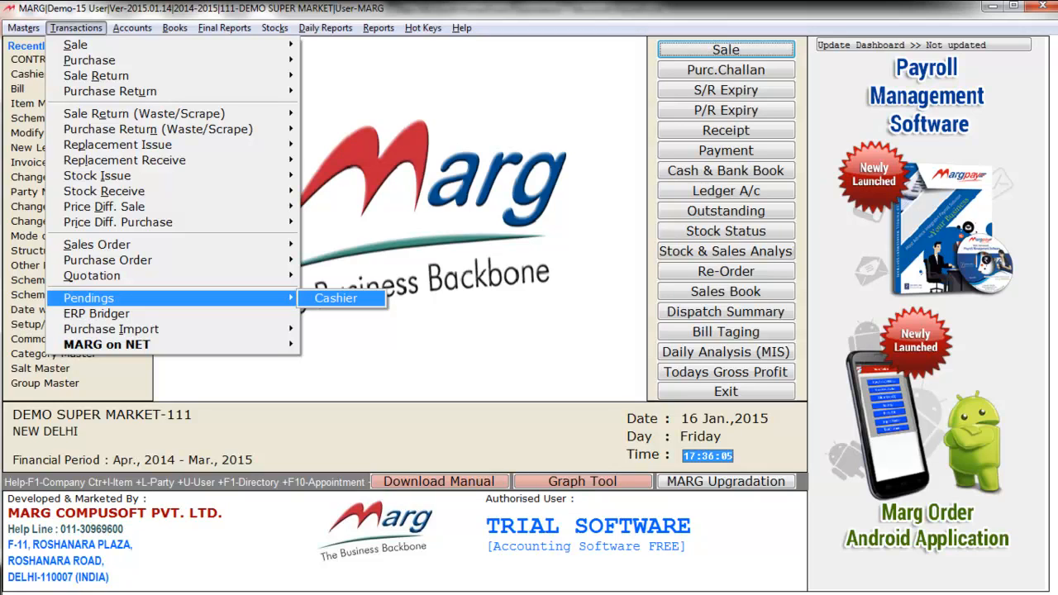
{"action": "key", "text": "Return"}
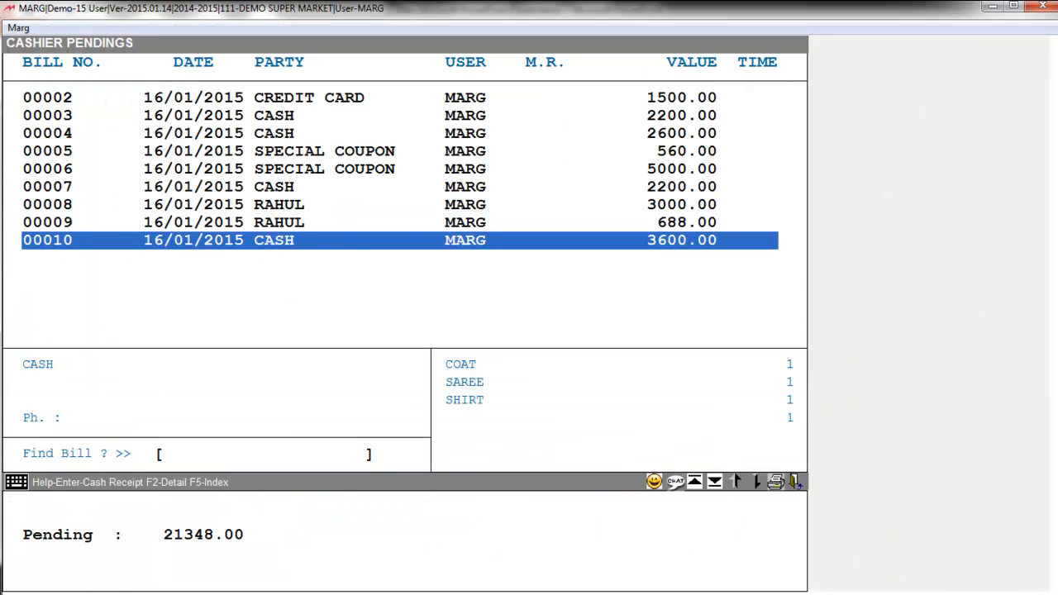
Receive payment for the SPECIAL COUPON bill 00005 and save the receipt
{"action": "key", "text": "Up"}
{"action": "key", "text": "Up"}
{"action": "key", "text": "Up"}
{"action": "key", "text": "Up"}
{"action": "key", "text": "Up"}
{"action": "key", "text": "Up"}
{"action": "key", "text": "Up"}
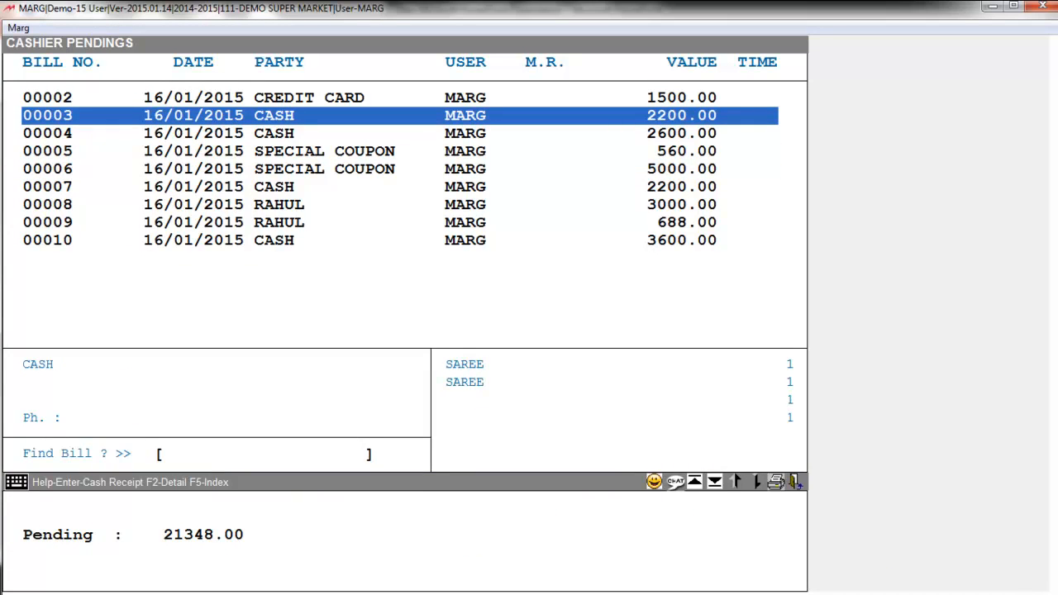
{"action": "key", "text": "Up"}
{"action": "key", "text": "Down"}
{"action": "key", "text": "Down"}
{"action": "key", "text": "Down"}
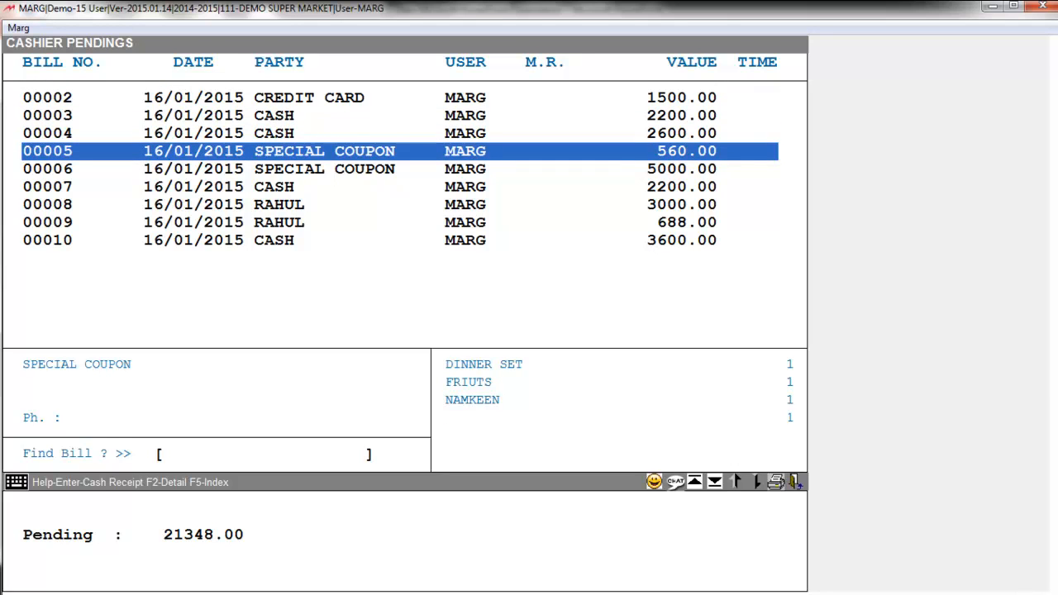
{"action": "key", "text": "Return"}
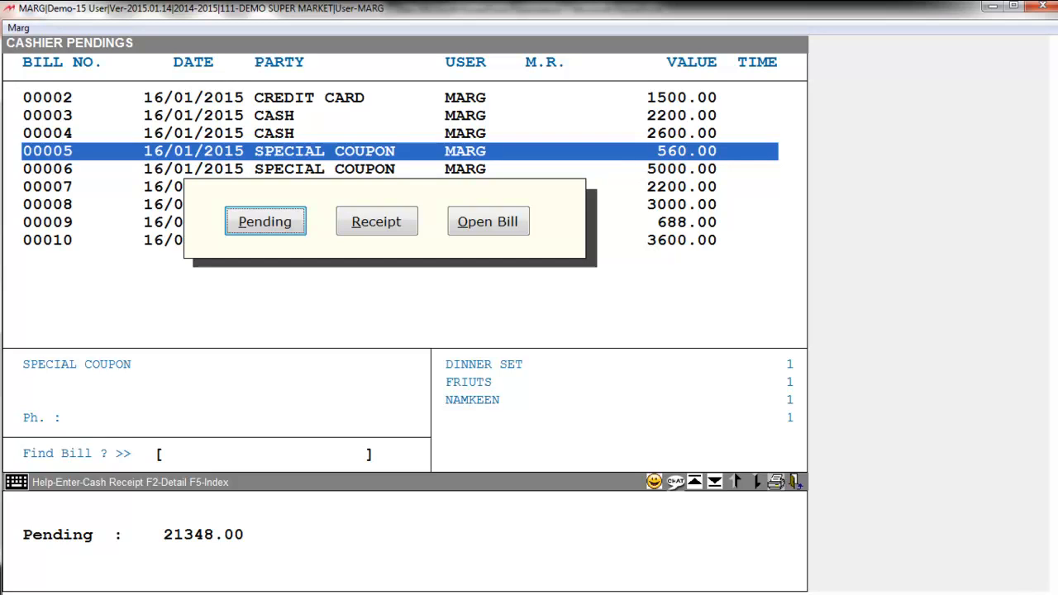
{"action": "key", "text": "Right"}
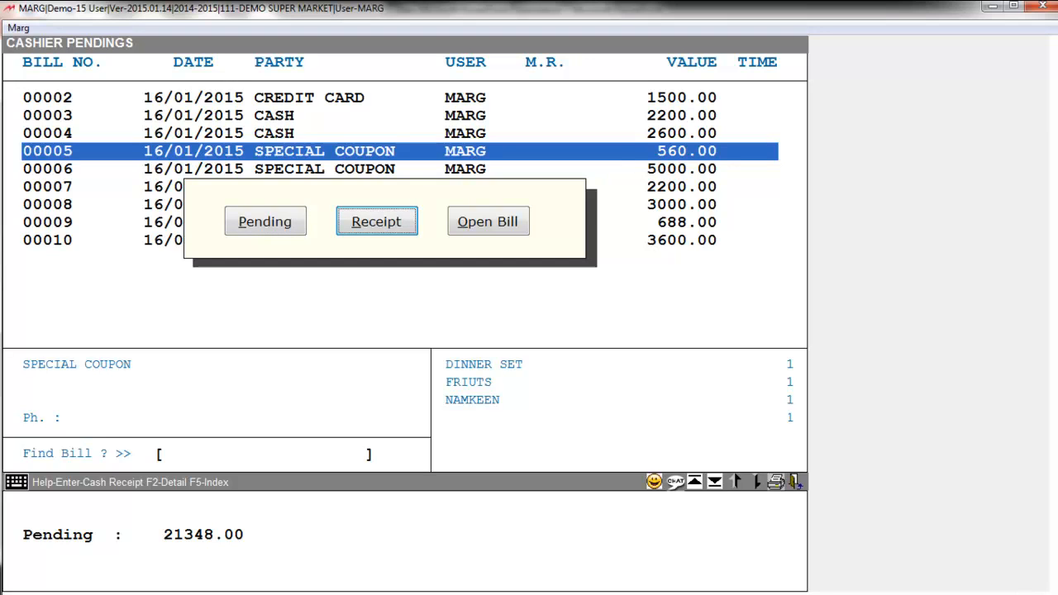
{"action": "key", "text": "Right"}
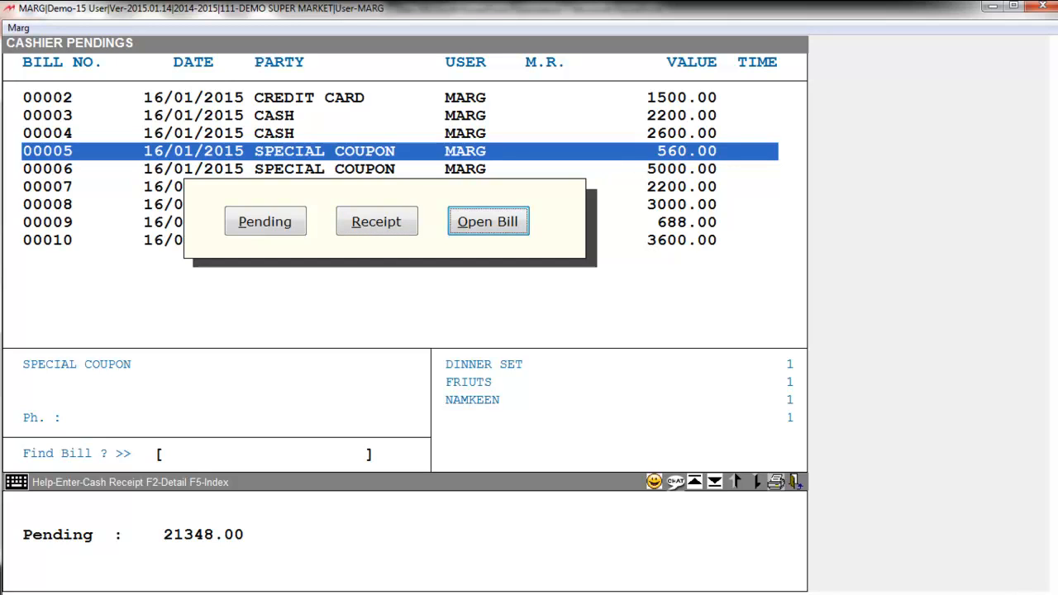
{"action": "key", "text": "Left"}
{"action": "key", "text": "Return"}
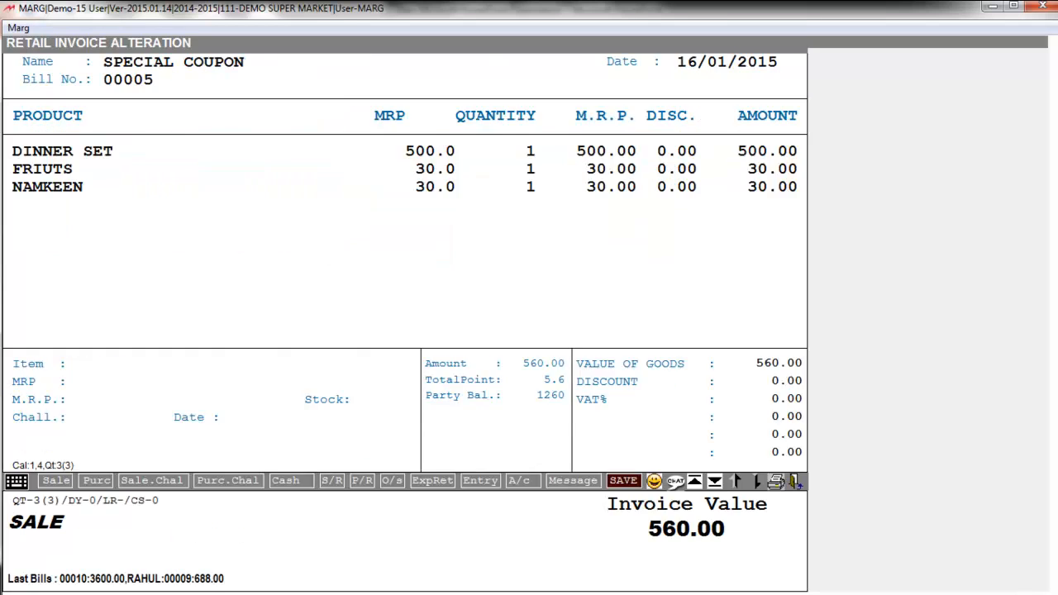
{"action": "key", "text": "Return"}
{"action": "key", "text": "Return"}
{"action": "key", "text": "Escape"}
{"action": "key", "text": "Return"}
{"action": "key", "text": "Return"}
{"action": "key", "text": "Return"}
{"action": "key", "text": "Return"}
{"action": "key", "text": "F10"}
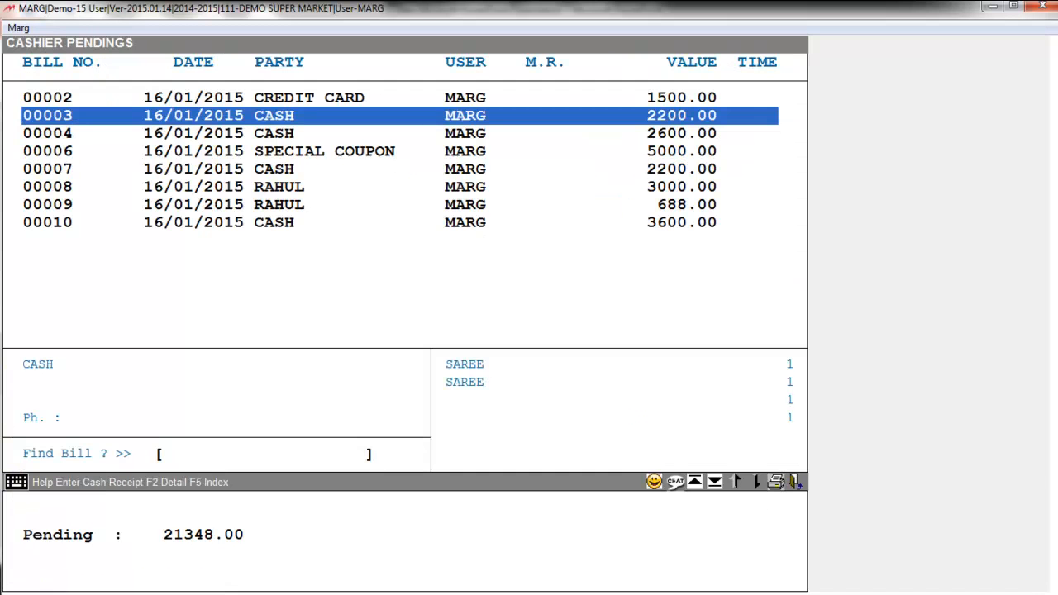
Settle cash bill 00003 in full and return to the dashboard
{"action": "key", "text": "Return"}
{"action": "key", "text": "Right"}
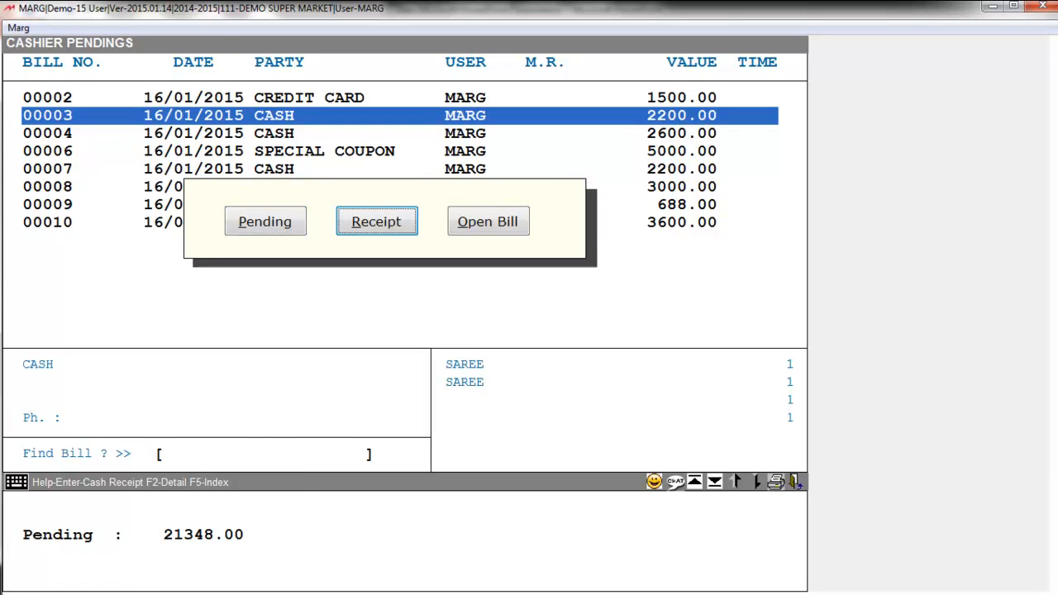
{"action": "key", "text": "Return"}
{"action": "key", "text": "Return"}
{"action": "key", "text": "Return"}
{"action": "key", "text": "Return"}
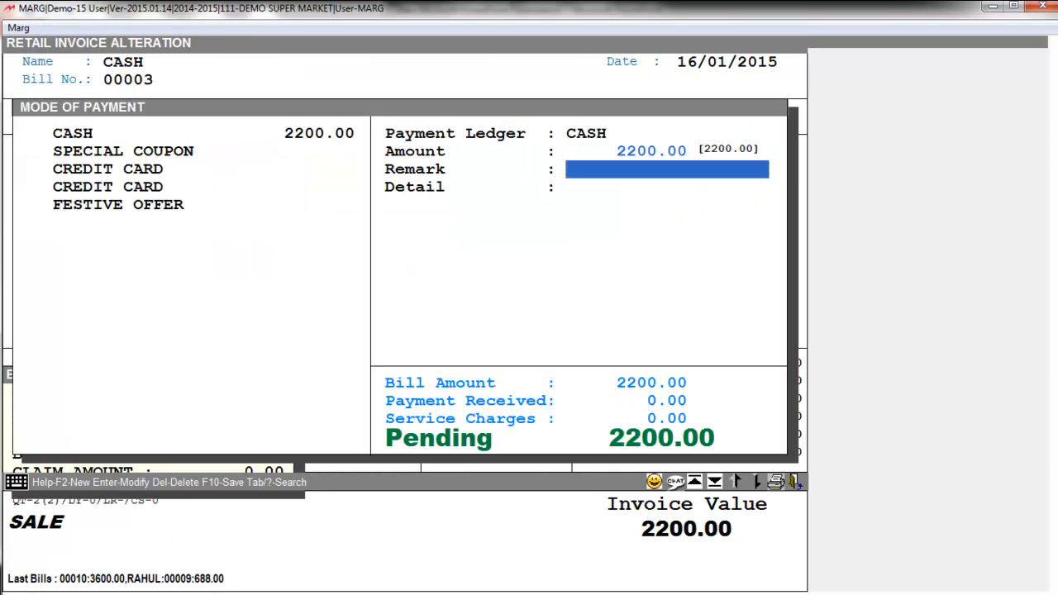
{"action": "key", "text": "F10"}
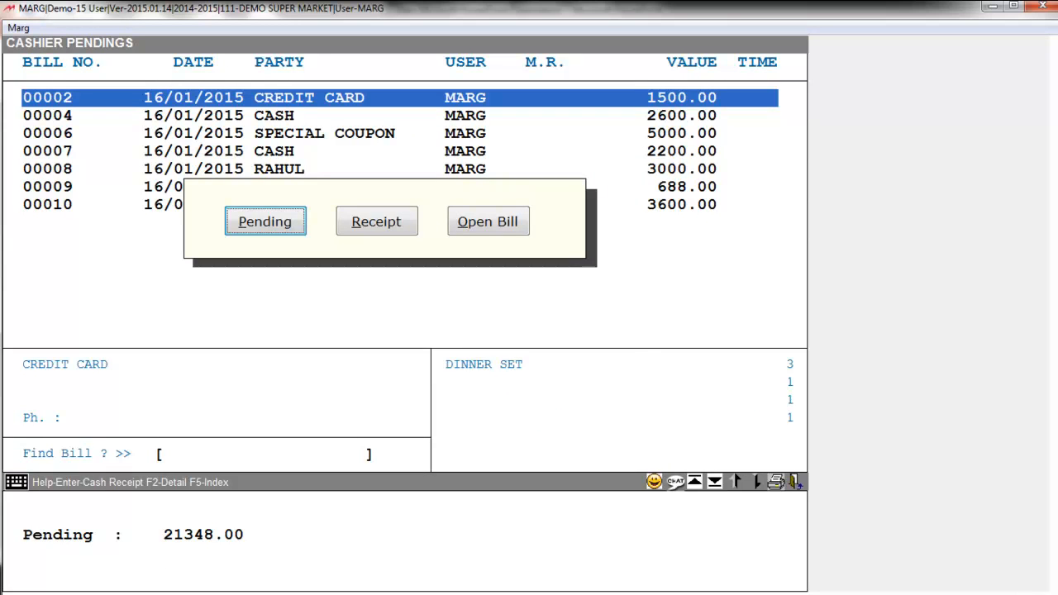
{"action": "key", "text": "Escape"}
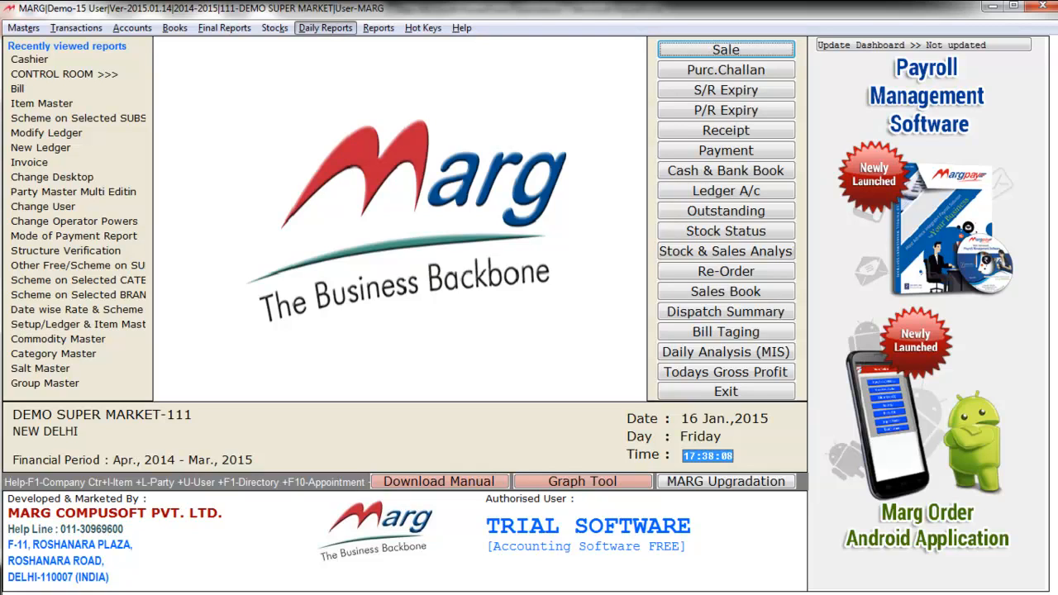
Open the Mode of Payment Report with Report Type set to Detail
{"action": "key", "text": "Down"}
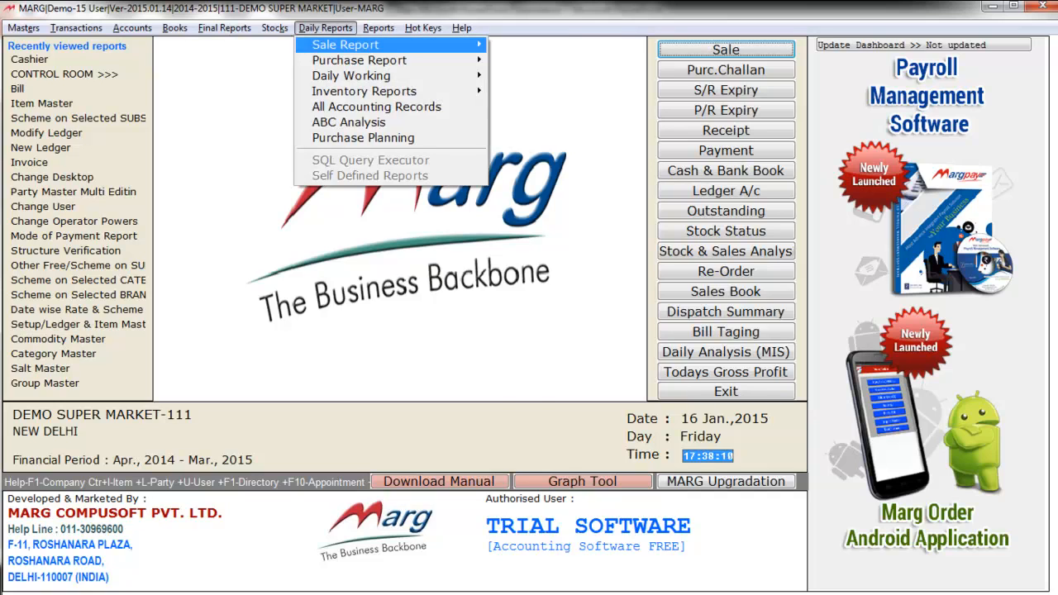
{"action": "key", "text": "Right"}
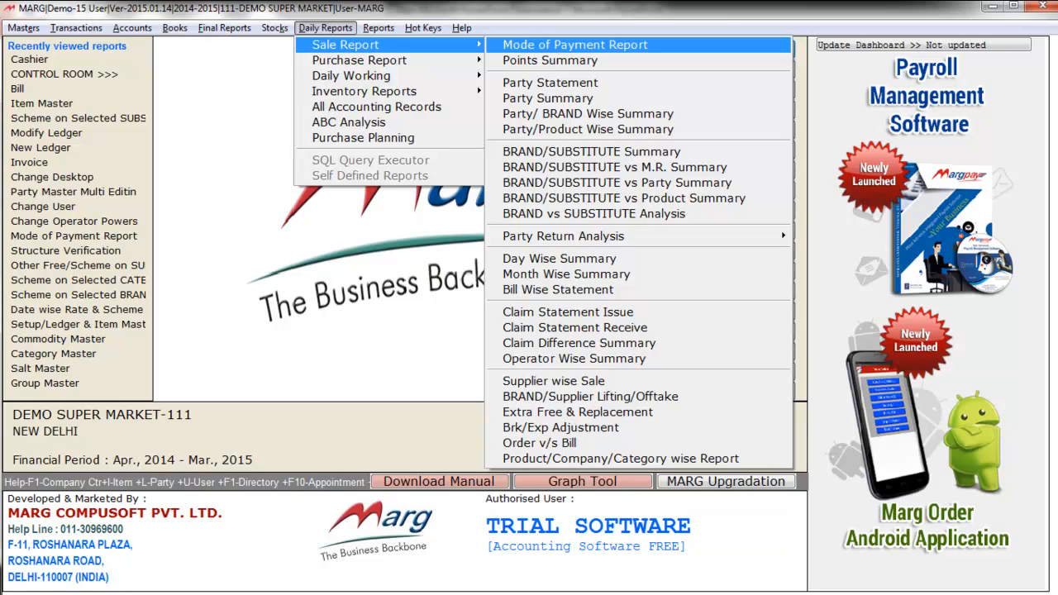
{"action": "key", "text": "Return"}
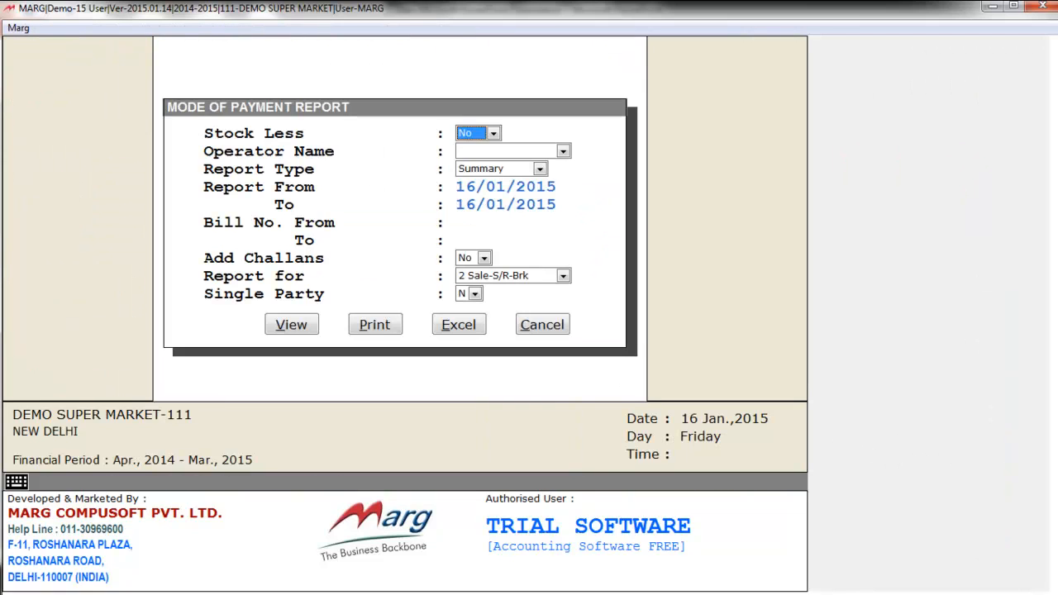
{"action": "key", "text": "Return"}
{"action": "key", "text": "Return"}
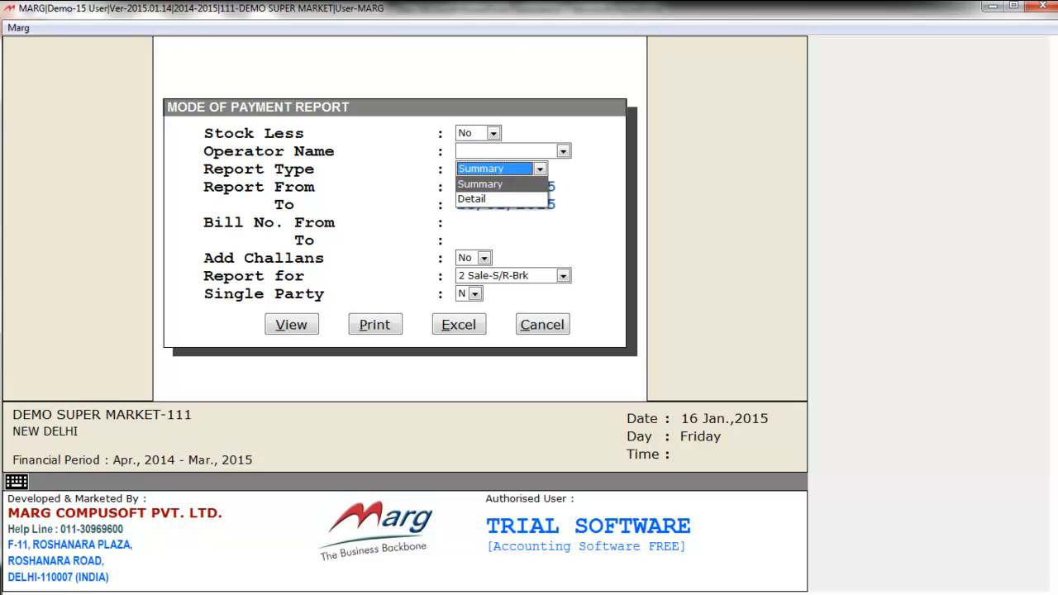
{"action": "key", "text": "Down"}
{"action": "key", "text": "Return"}
{"action": "key", "text": "Return"}
{"action": "key", "text": "Return"}
{"action": "key", "text": "Return"}
{"action": "key", "text": "Return"}
{"action": "key", "text": "Return"}
{"action": "key", "text": "Return"}
{"action": "key", "text": "Return"}
{"action": "key", "text": "Return"}
{"action": "key", "text": "Return"}
Scroll across the report's Bill Date to Balance Amount columns, inspect bill rows, then close it
{"action": "key", "text": "Right"}
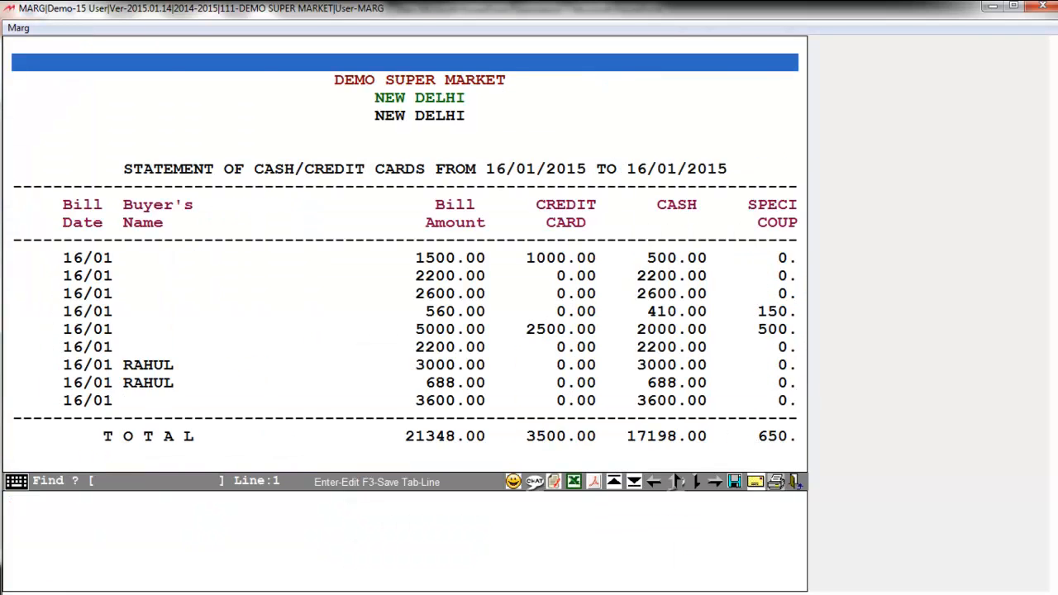
{"action": "key", "text": "Left"}
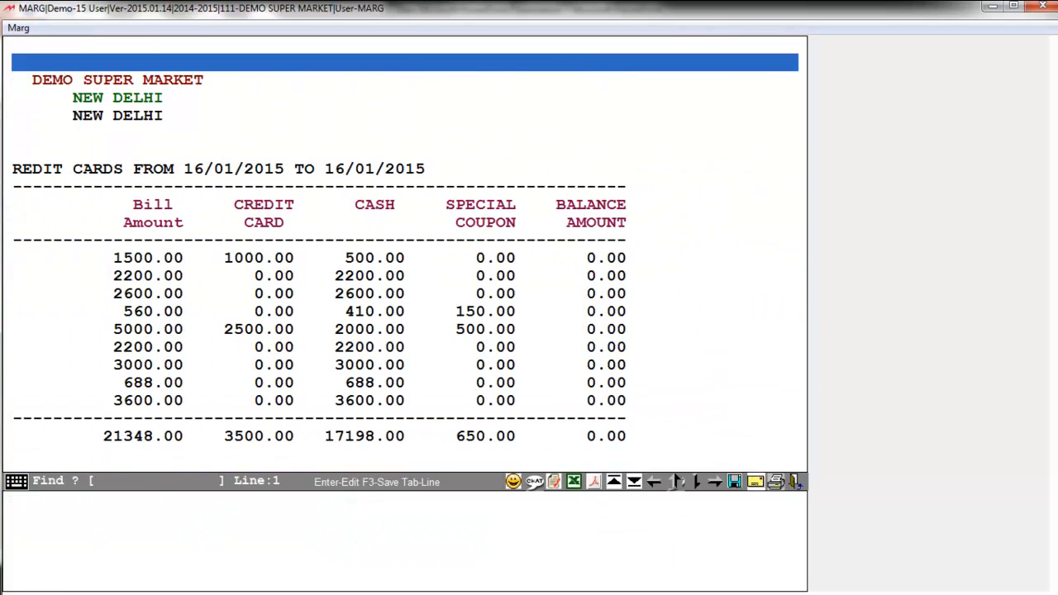
{"action": "key", "text": "Left"}
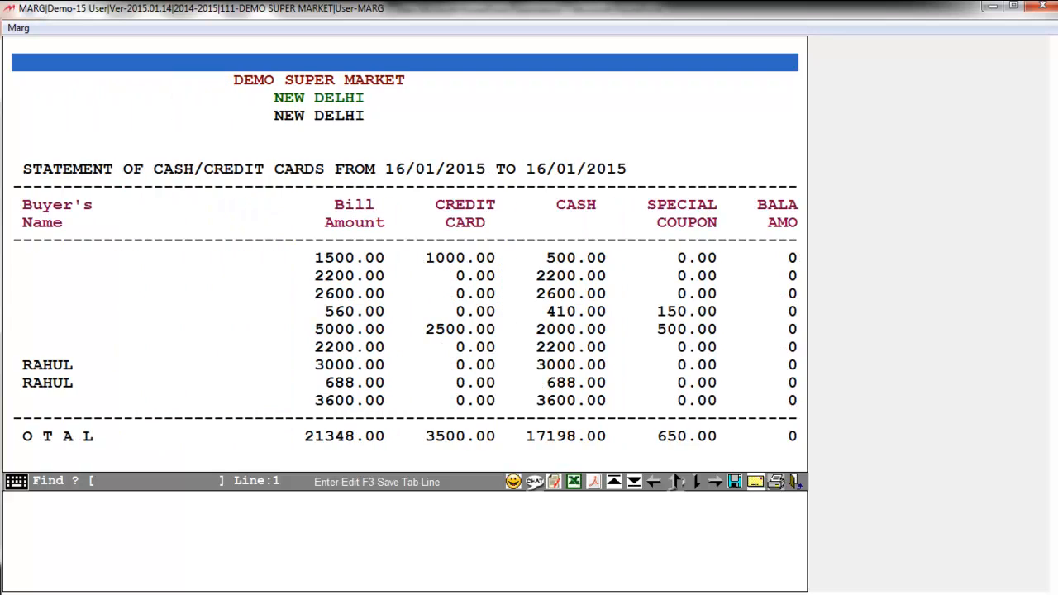
{"action": "key", "text": "Left"}
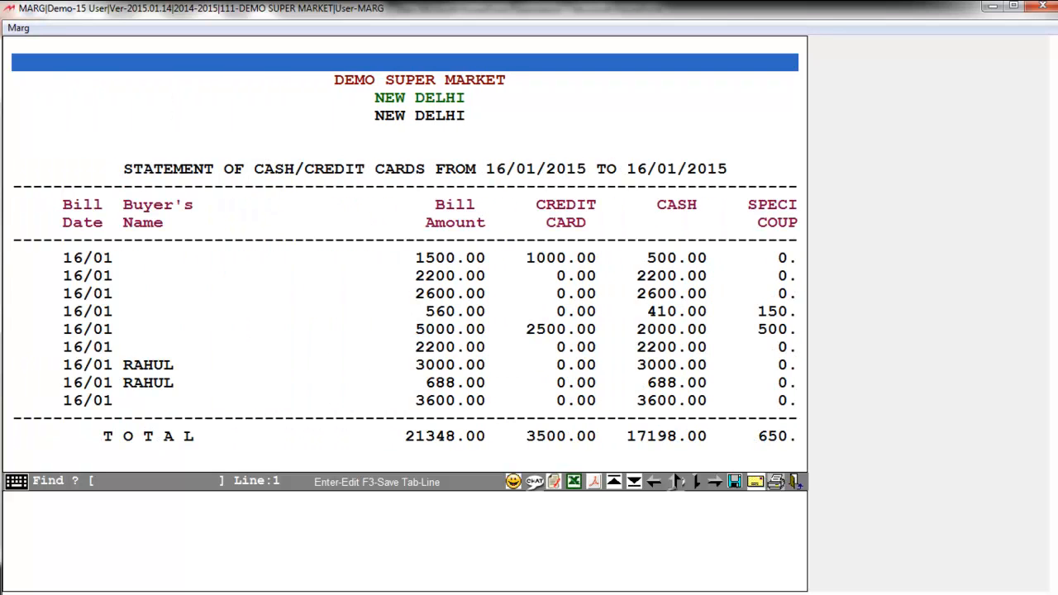
{"action": "key", "text": "Right"}
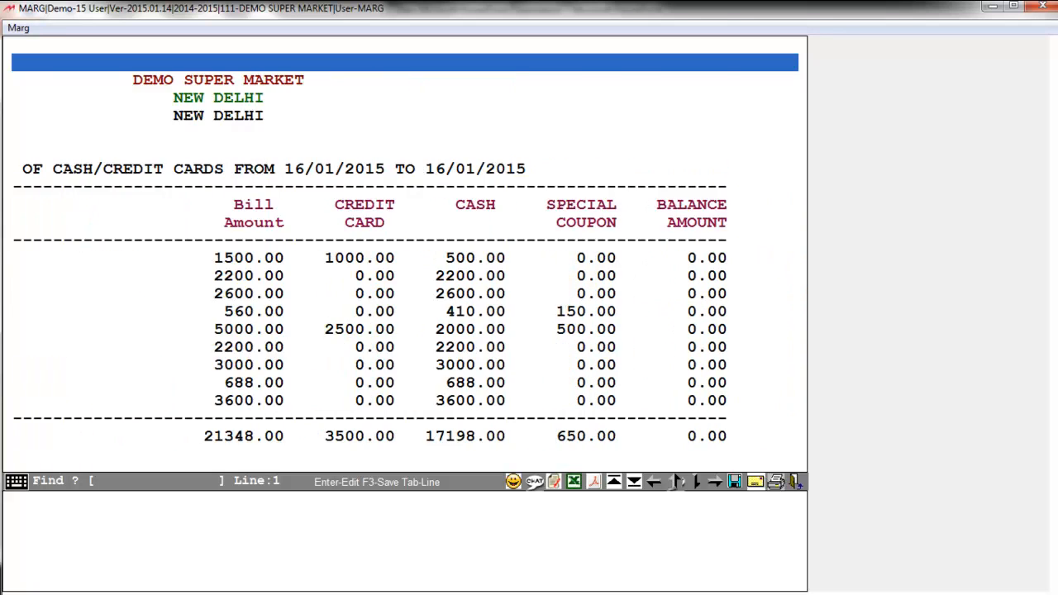
{"action": "left_click", "coordinate": [169, 205]}
{"action": "left_click", "coordinate": [231, 294]}
{"action": "left_click", "coordinate": [208, 262]}
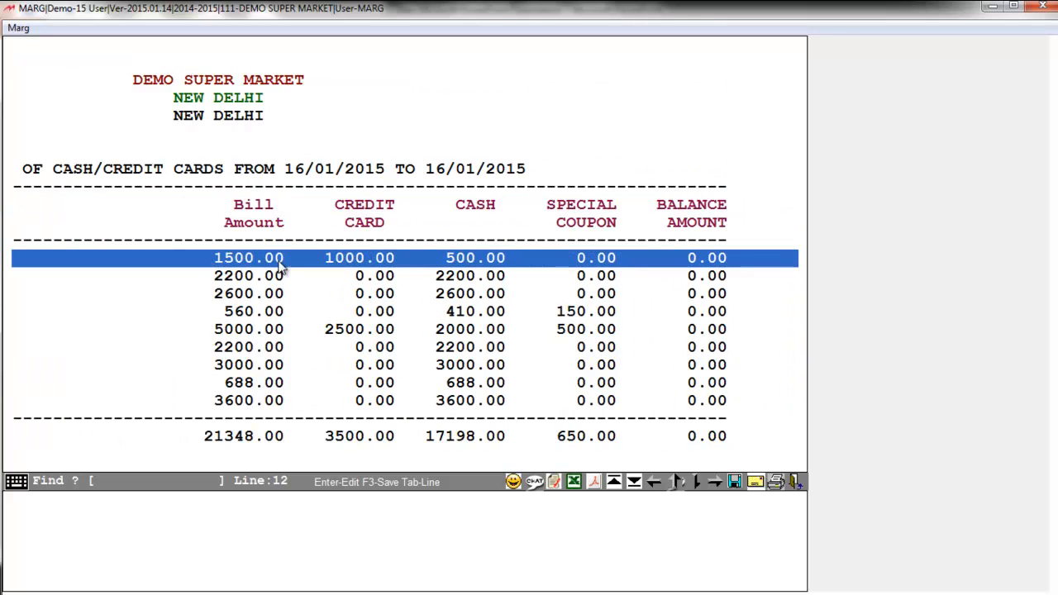
{"action": "left_click", "coordinate": [276, 315]}
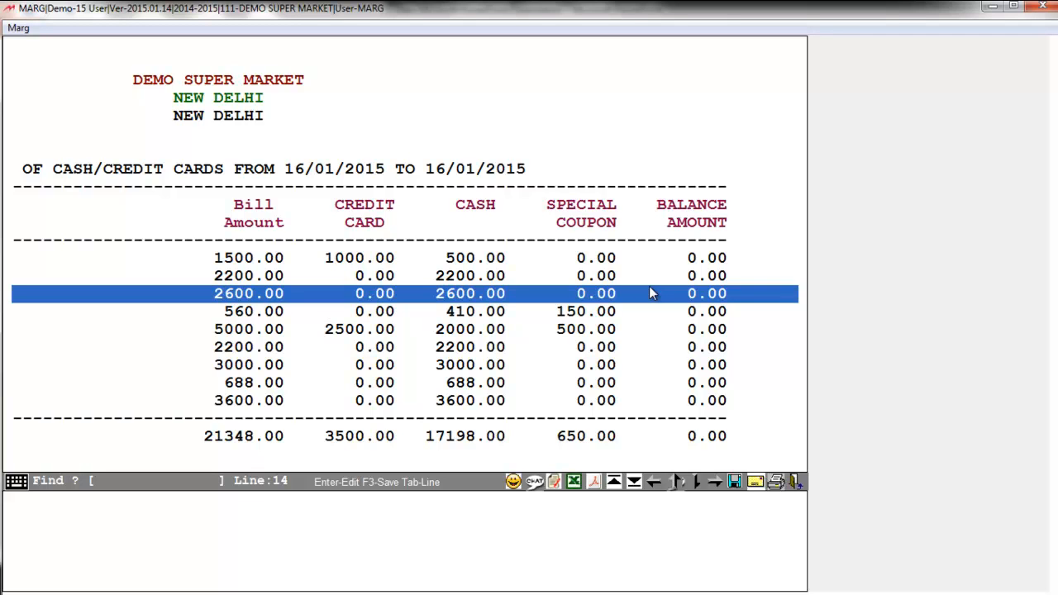
{"action": "key", "text": "Escape"}
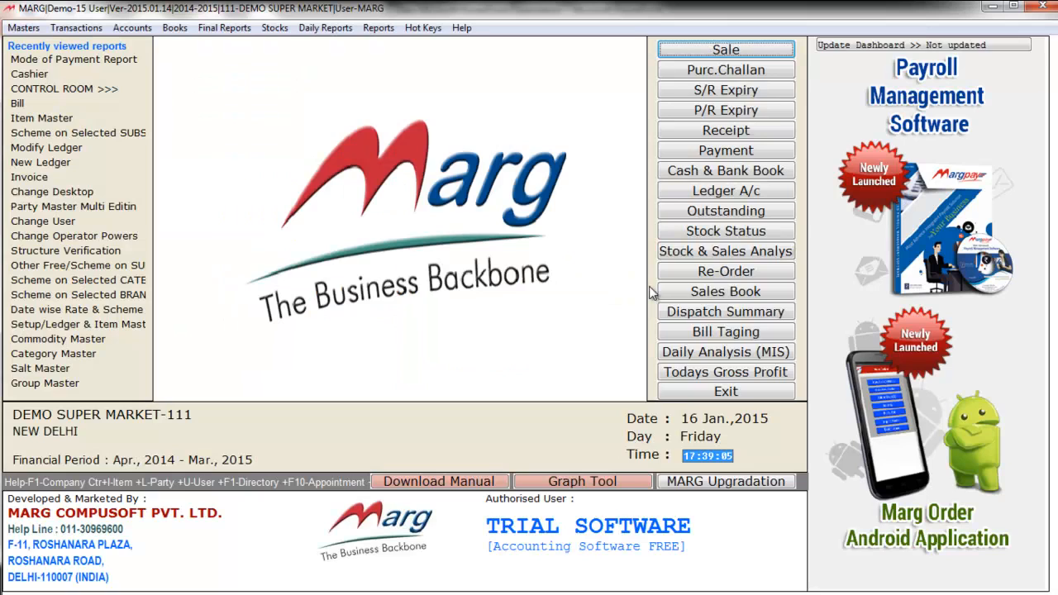
Open the Daily Reports > Inventory Reports submenu showing Hold Stock and Negative Stock reports
{"action": "key", "text": "alt+d"}
{"action": "key", "text": "Right"}
{"action": "key", "text": "Up"}
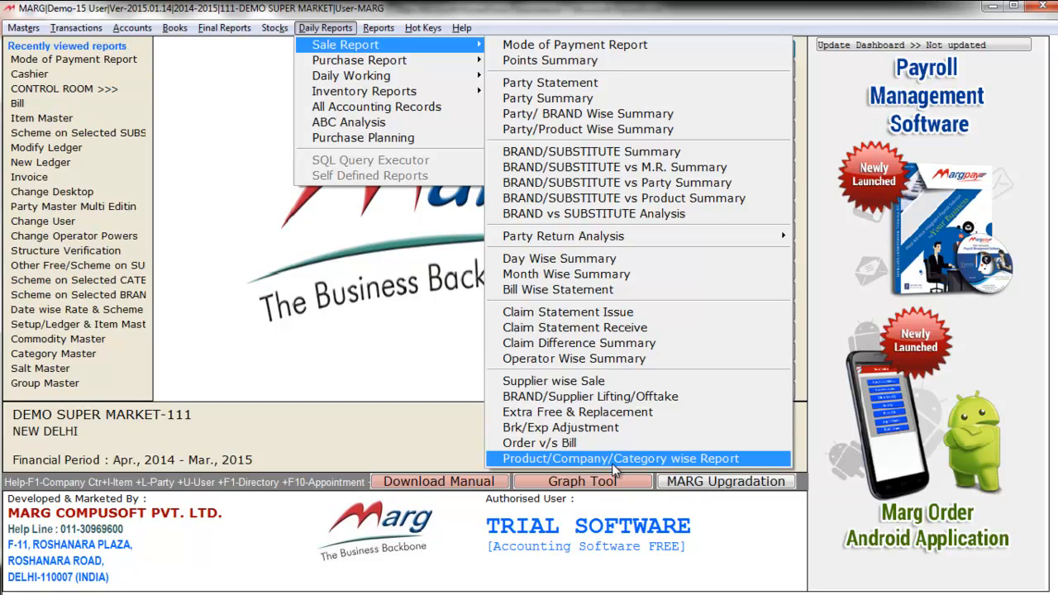
{"action": "key", "text": "alt+d"}
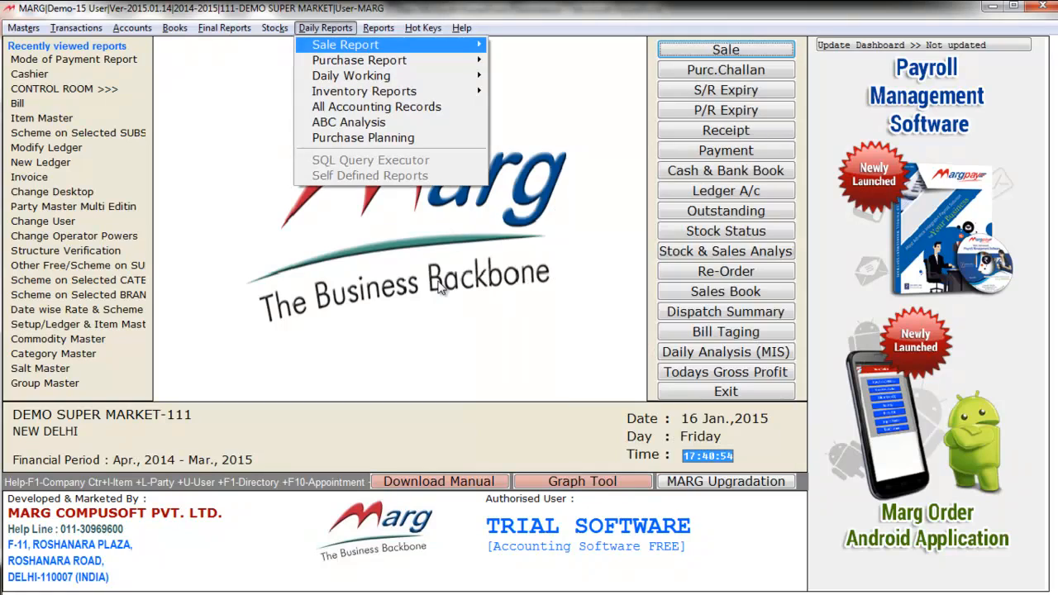
{"action": "key", "text": "Down"}
{"action": "key", "text": "Down"}
{"action": "key", "text": "Down"}
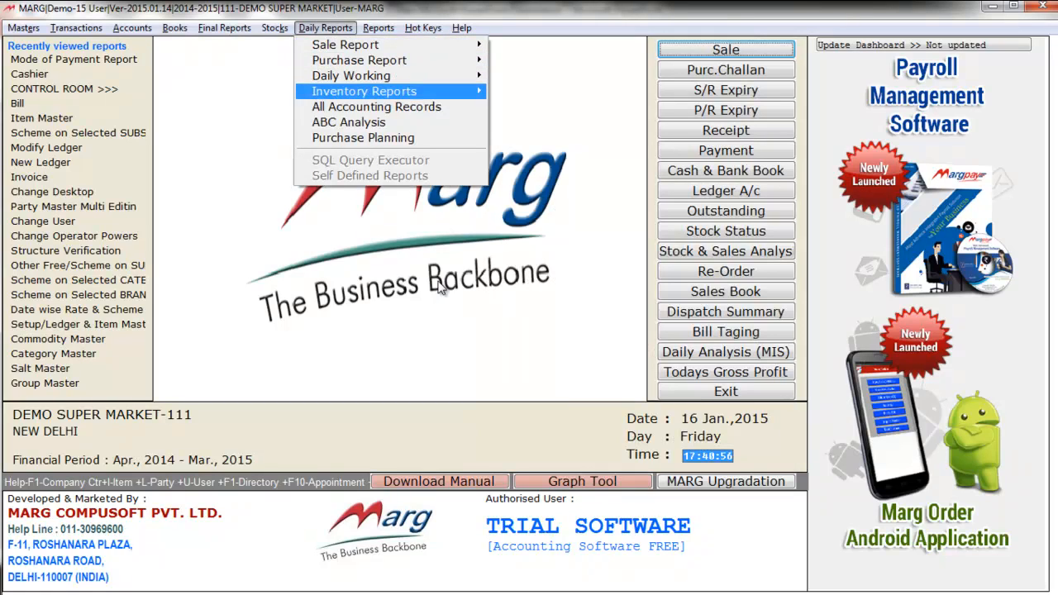
{"action": "key", "text": "Right"}
{"action": "key", "text": "Down"}
{"action": "key", "text": "Down"}
{"action": "key", "text": "Down"}
{"action": "key", "text": "Down"}
{"action": "key", "text": "Down"}
{"action": "key", "text": "Down"}
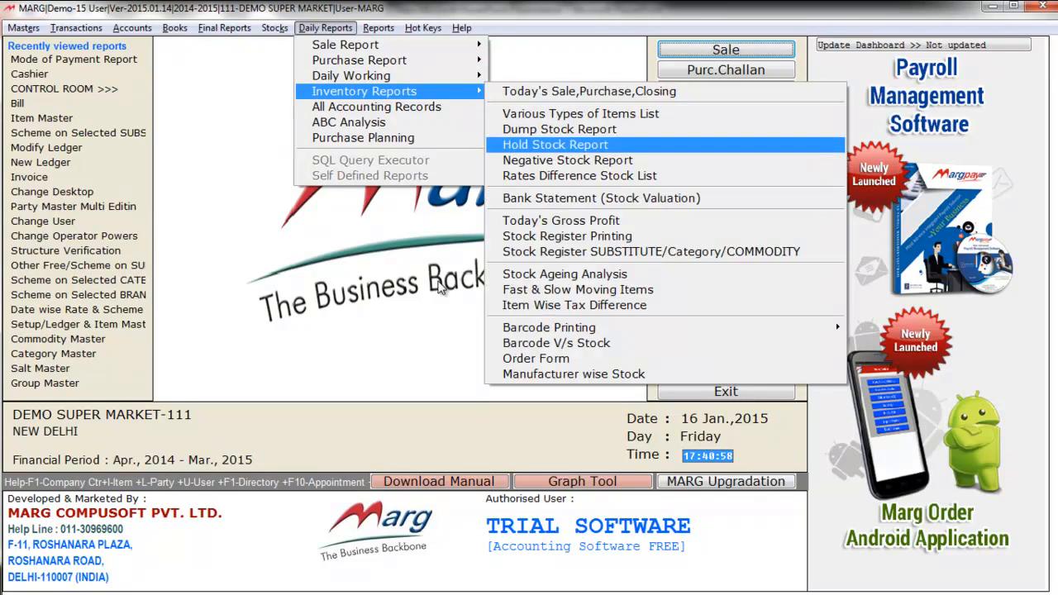
{"action": "key", "text": "Down"}
{"action": "key", "text": "Down"}
{"action": "key", "text": "Down"}
{"action": "key", "text": "Down"}
{"action": "key", "text": "Down"}
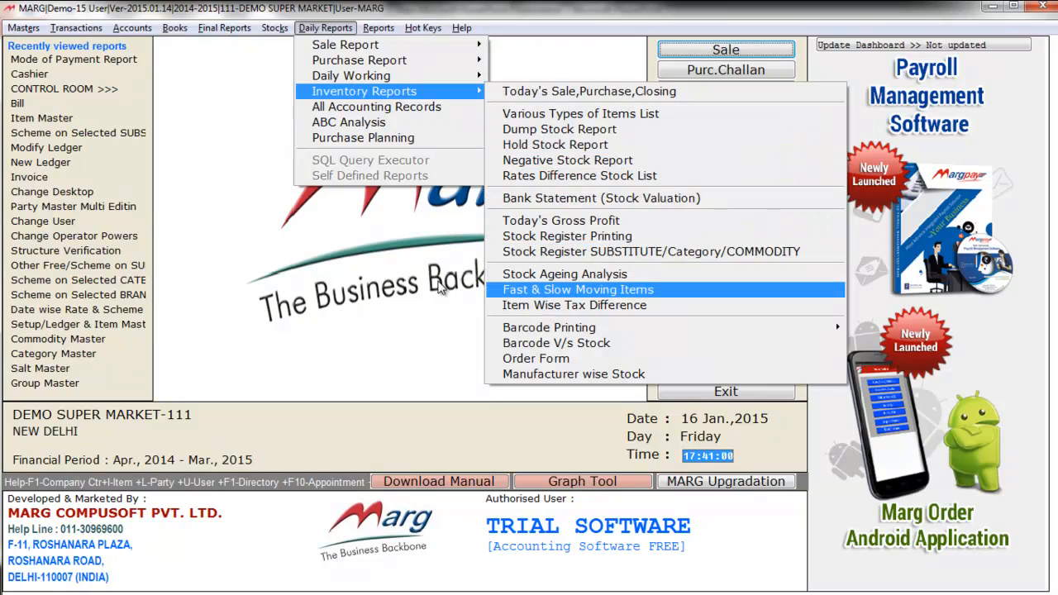